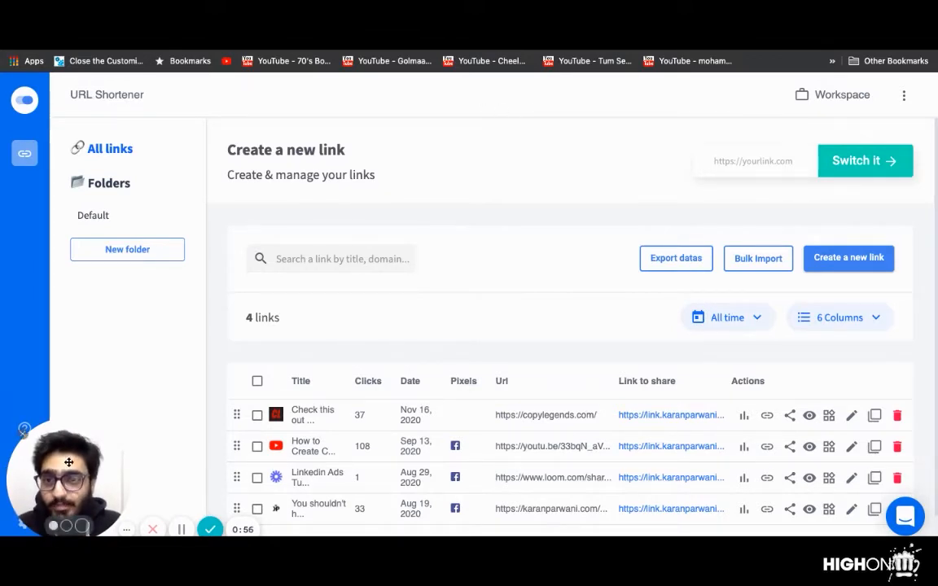
Step: Open the settings and examine the custom domain section, including the setup instructions and the list of added domains
drag(65, 456, 134, 395)
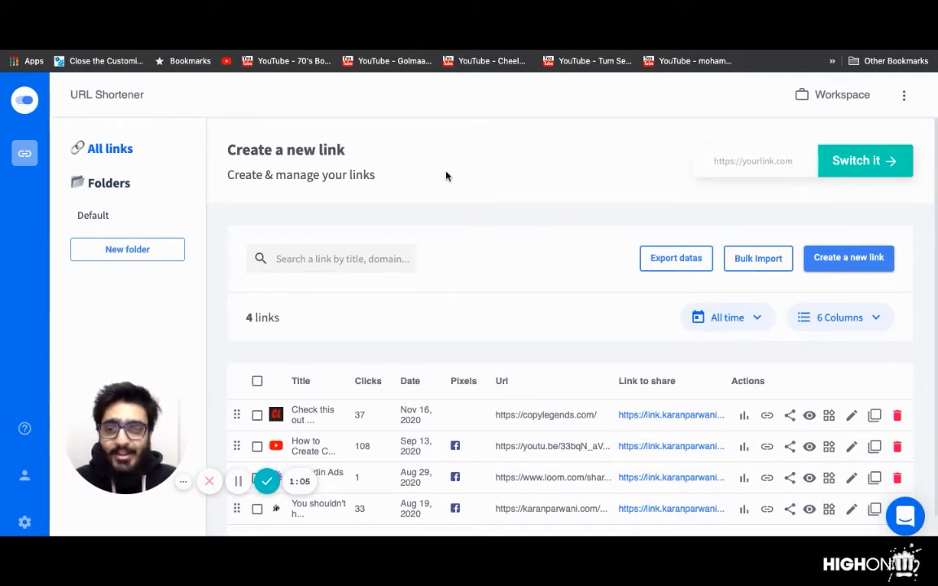
drag(156, 407, 498, 167)
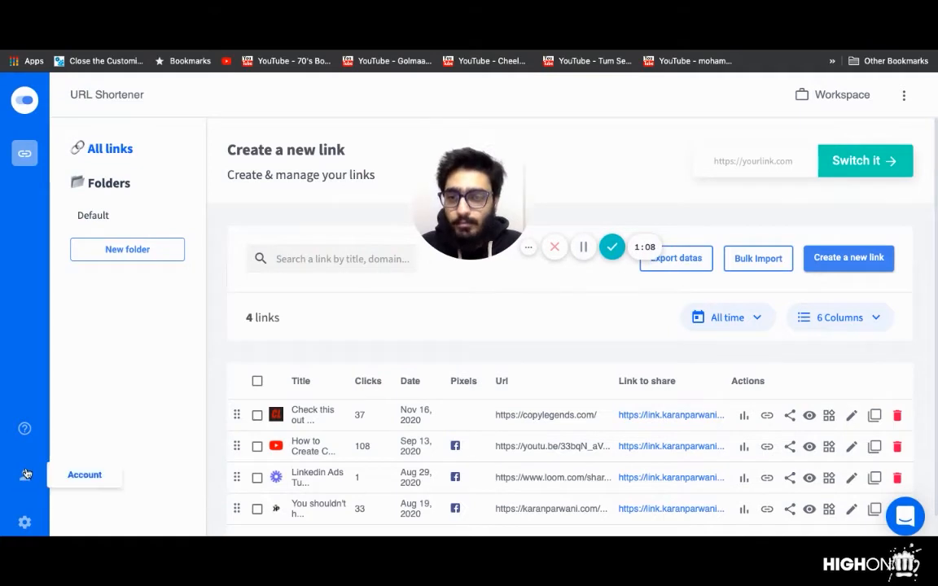
click(24, 522)
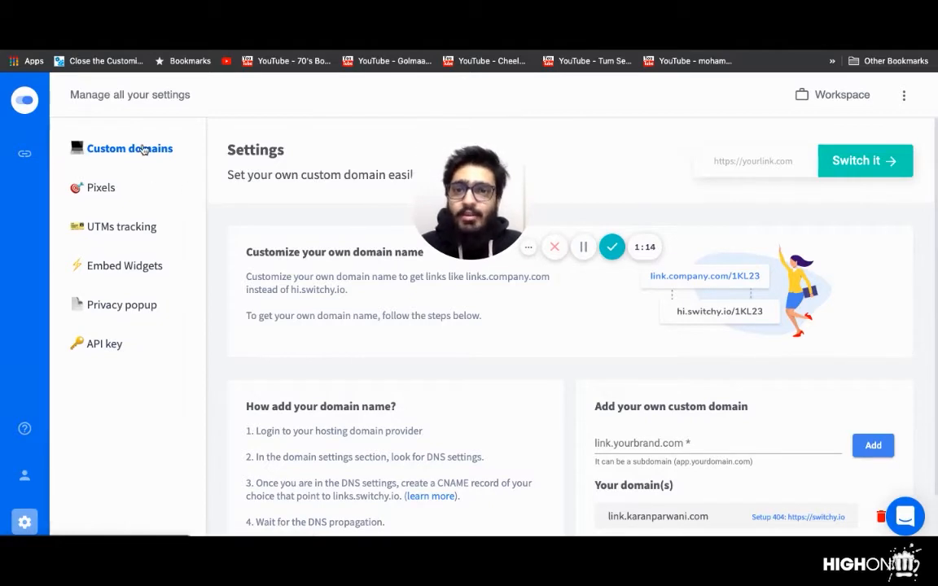
drag(368, 191, 132, 448)
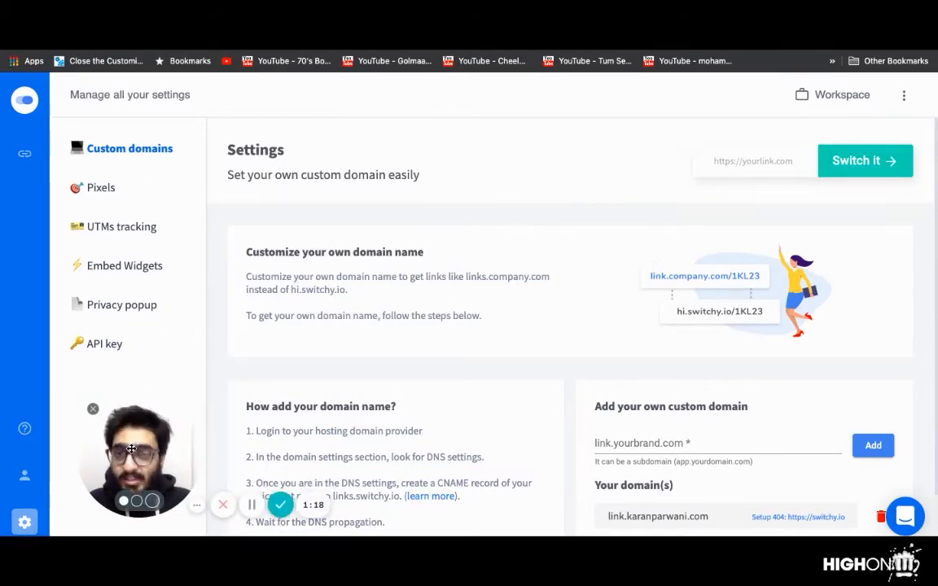
scroll(509, 237, down, 1)
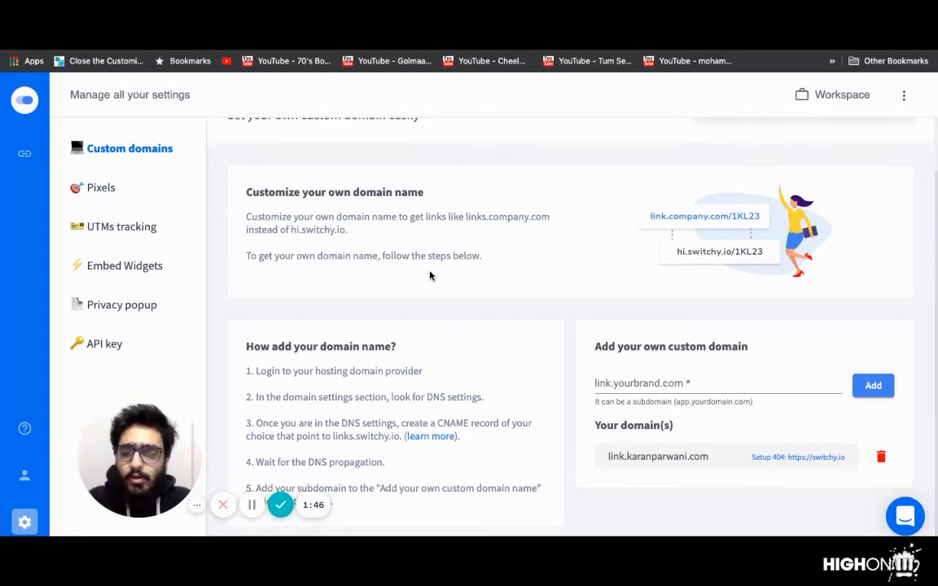
drag(140, 456, 392, 279)
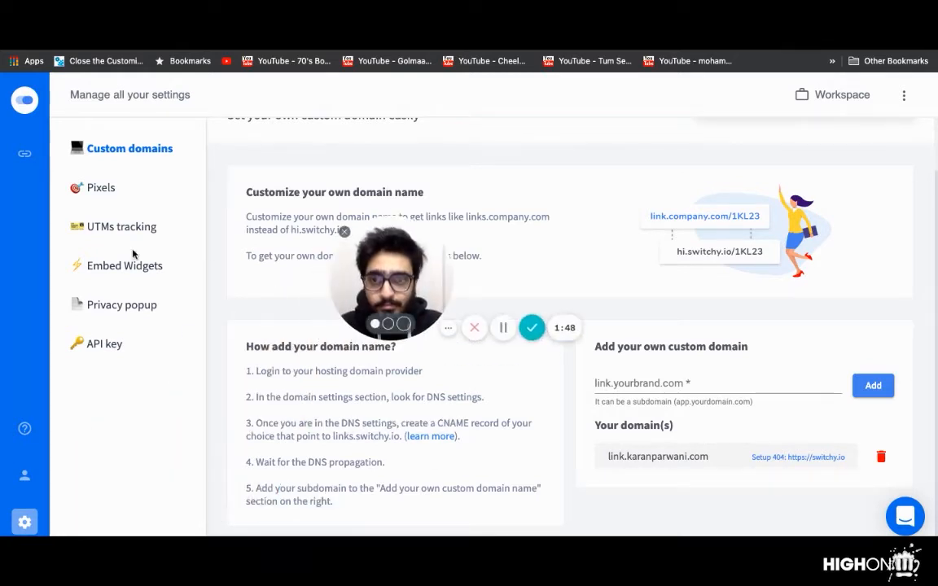
Step: Show the tracking pixel settings and look over the table of existing pixels
click(98, 188)
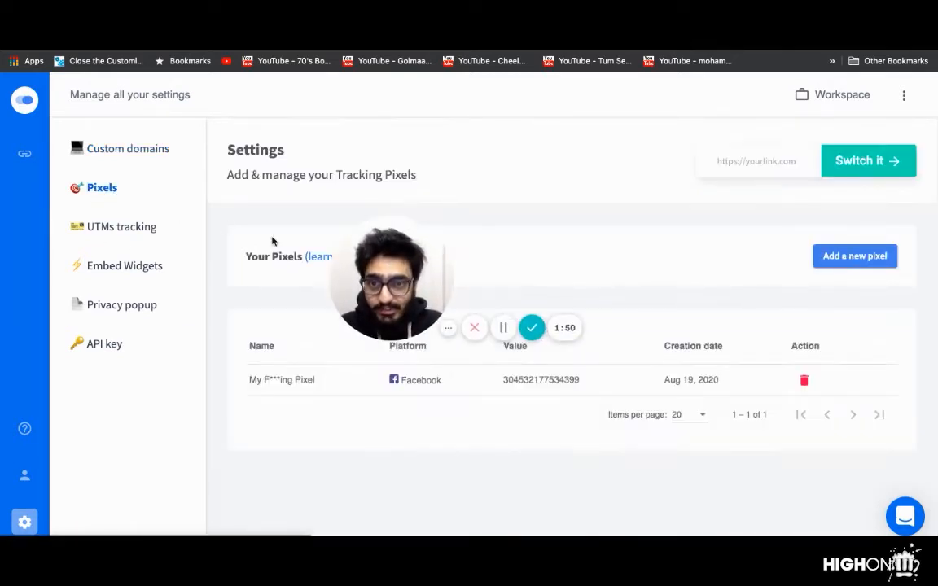
drag(365, 259, 219, 225)
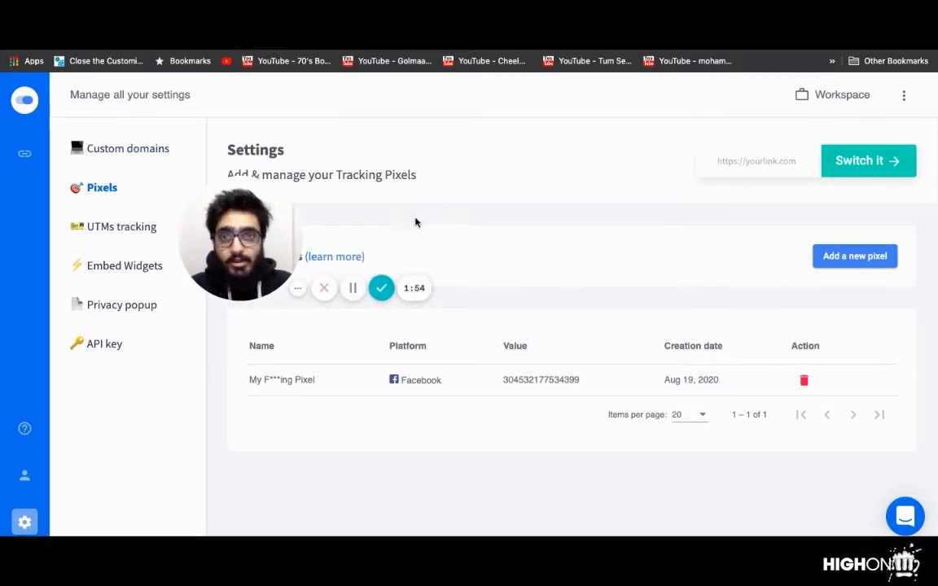
mouse_move(254, 220)
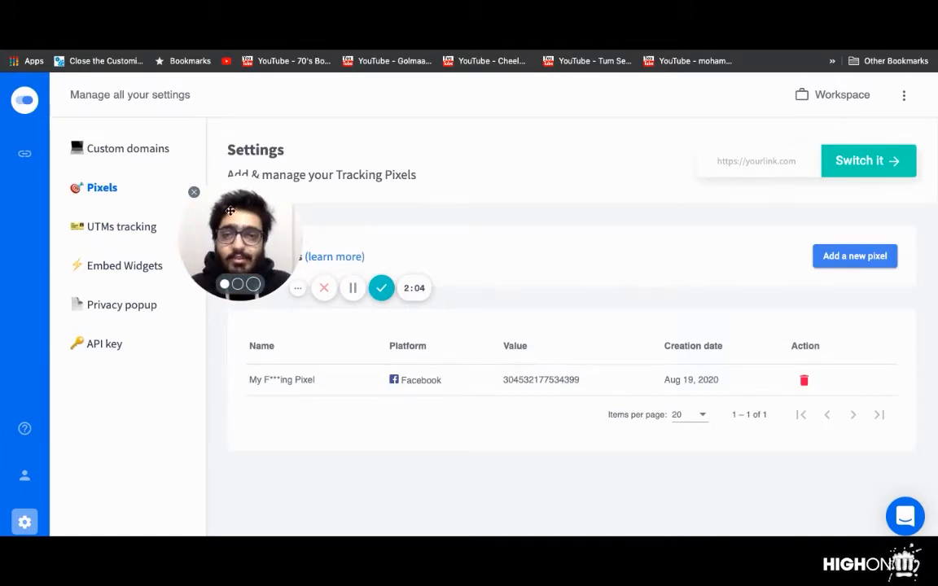
drag(230, 210, 62, 426)
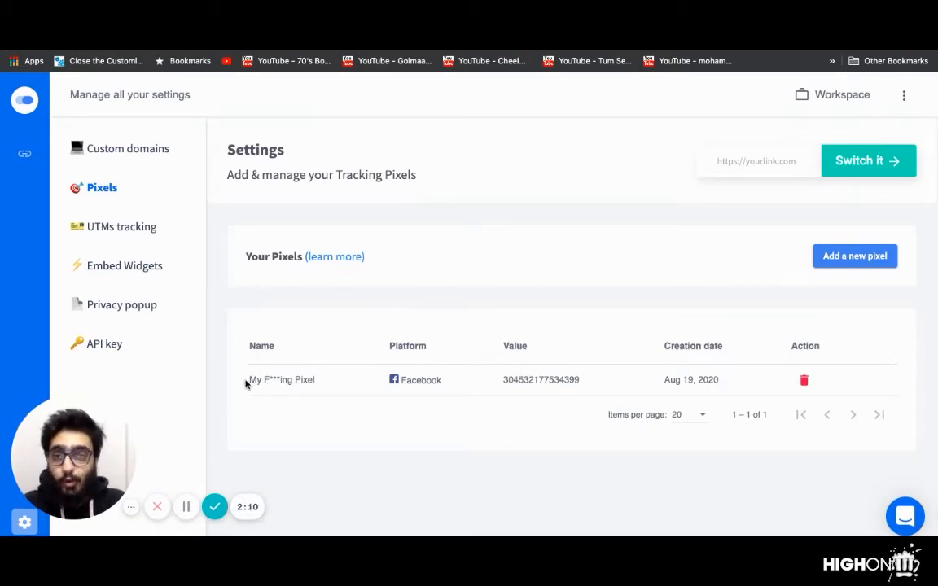
Step: Start adding a pixel to examine the full list of supported platforms, and close the form without creating one
click(844, 258)
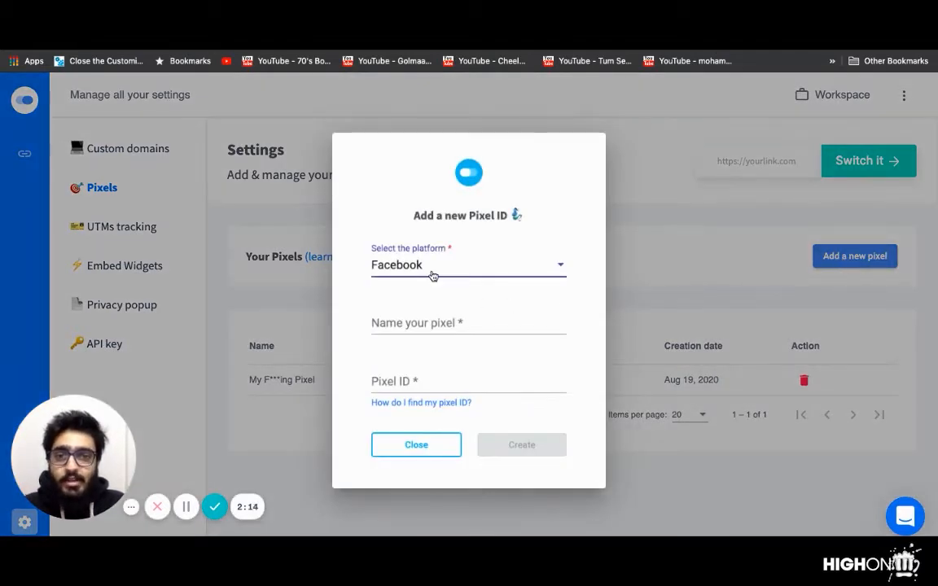
click(432, 276)
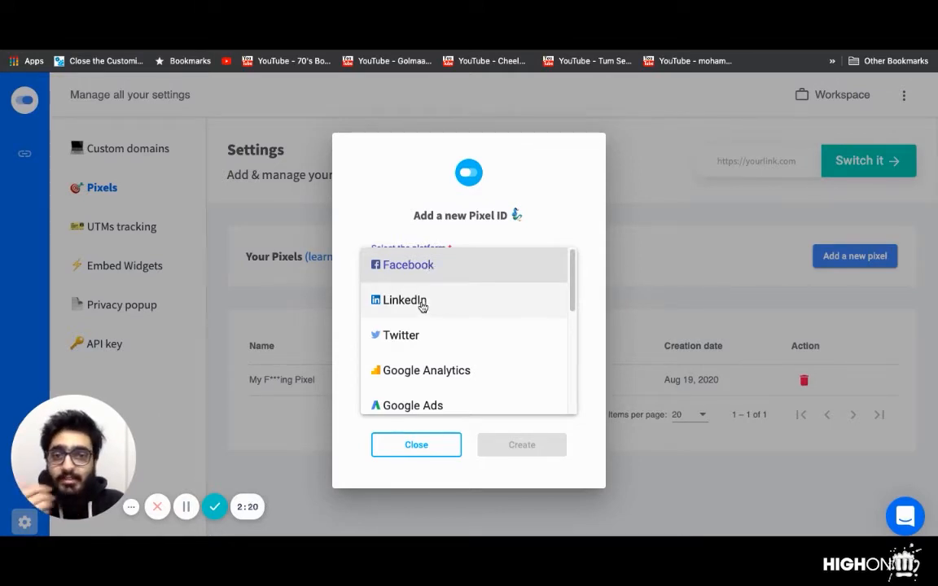
scroll(423, 312, down, 3)
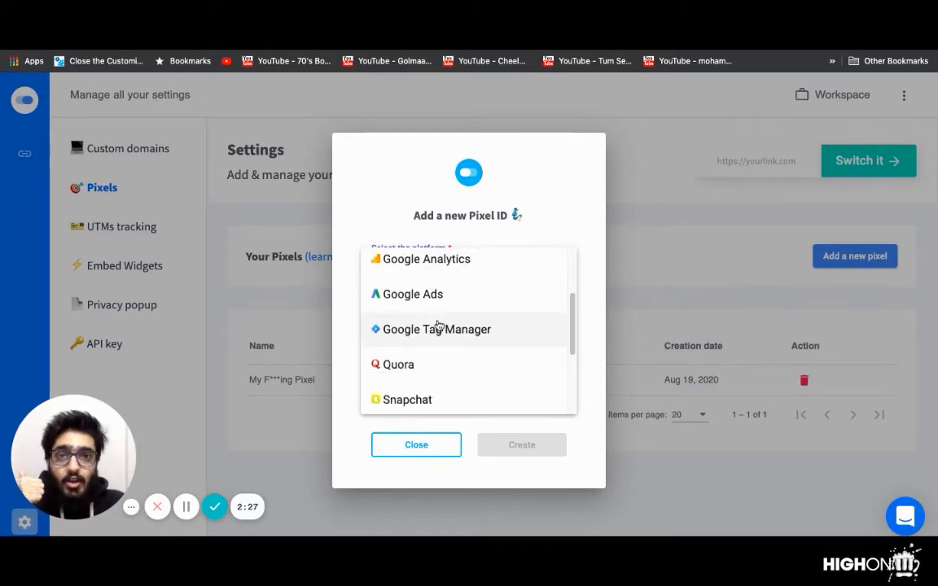
scroll(438, 326, down, 3)
scroll(438, 325, down, 1)
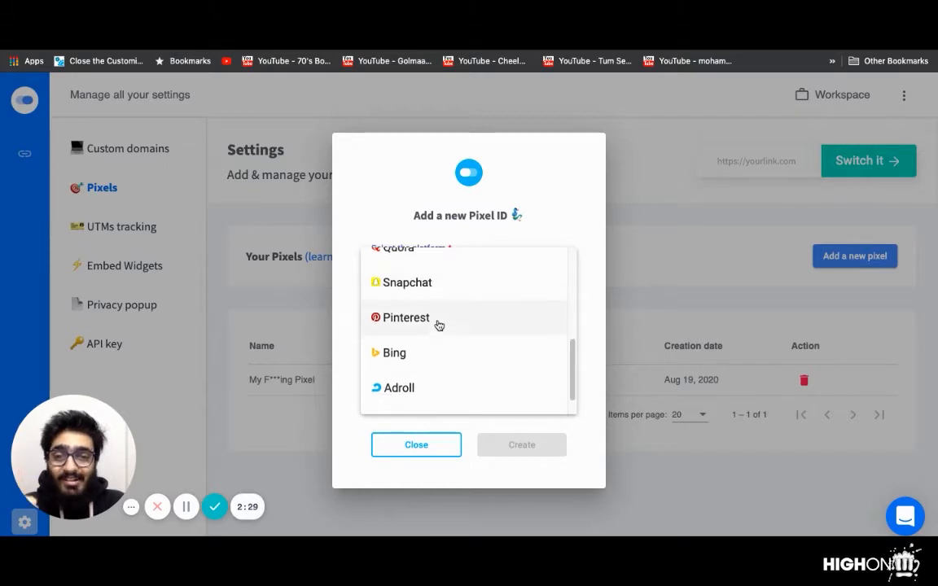
scroll(438, 326, down, 1)
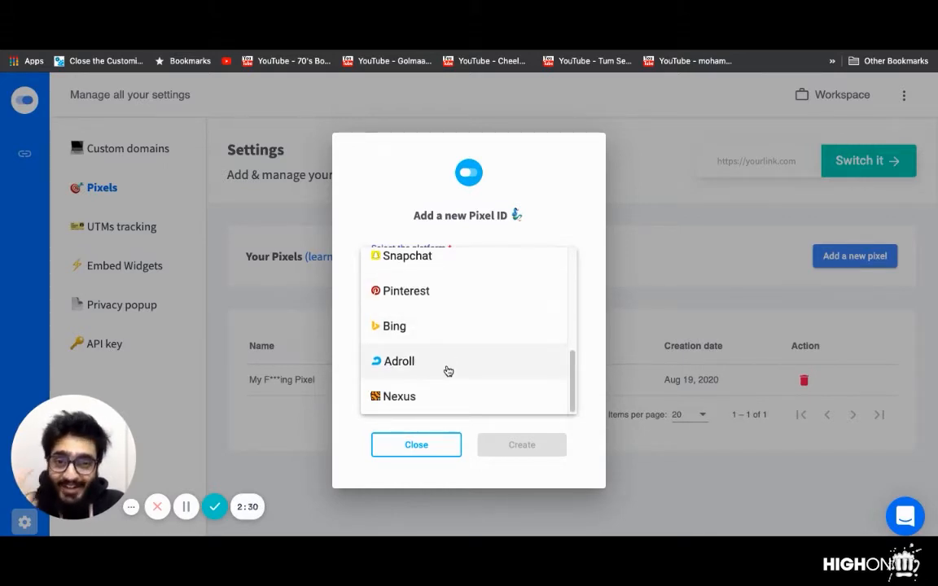
scroll(444, 333, up, 1)
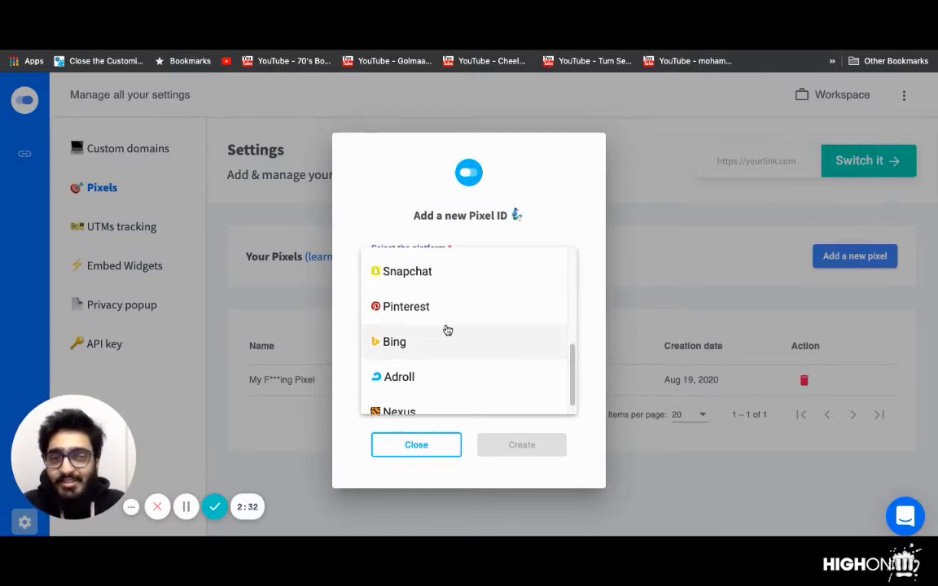
scroll(447, 330, up, 3)
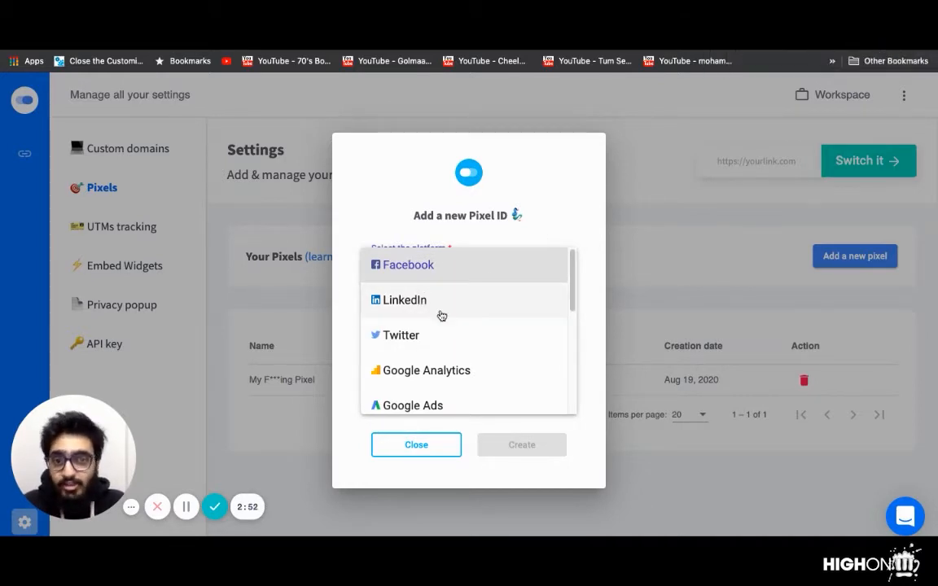
scroll(438, 326, down, 2)
click(416, 443)
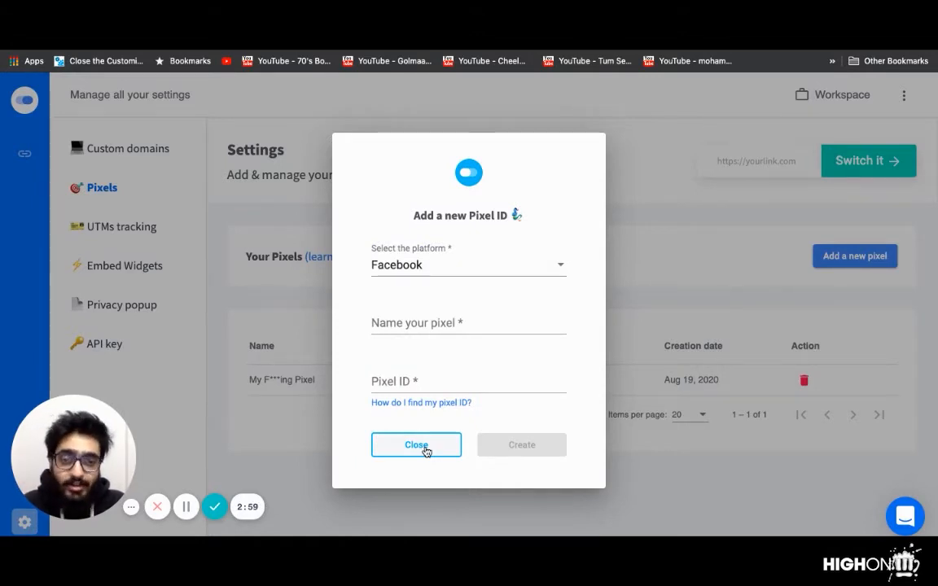
click(421, 449)
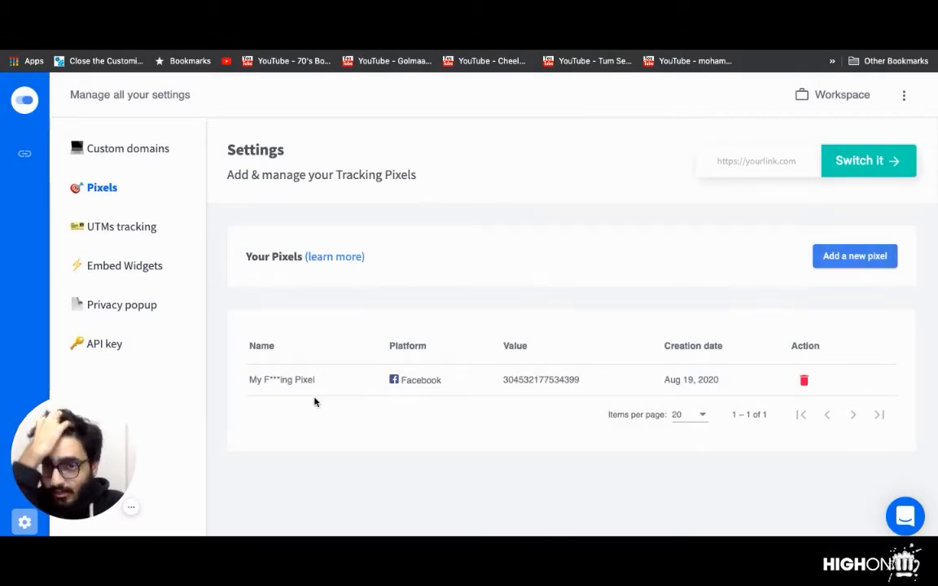
Step: Show the UTM tracking settings, look at the fields for a new UTM preset, and close the form without creating one
click(138, 233)
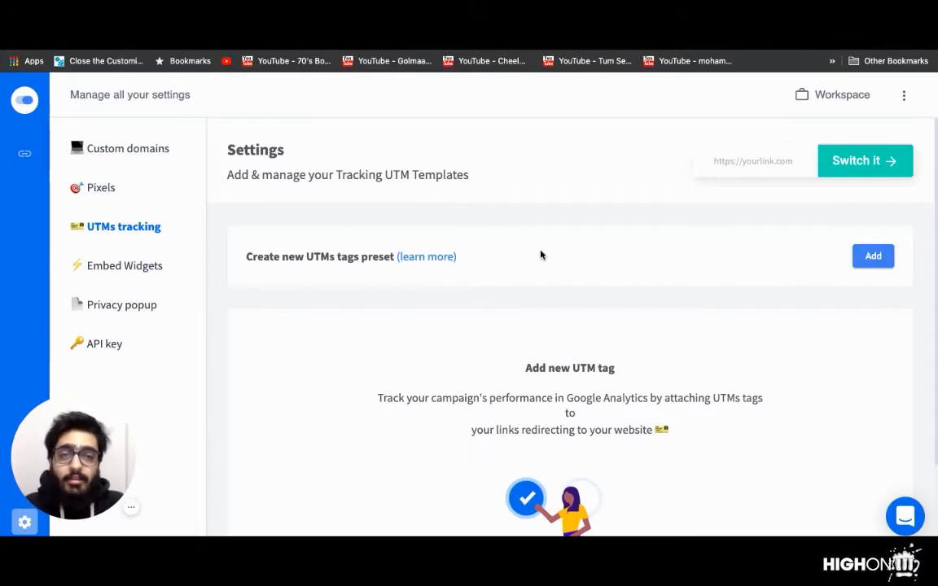
scroll(630, 377, down, 1)
scroll(628, 373, up, 1)
click(870, 257)
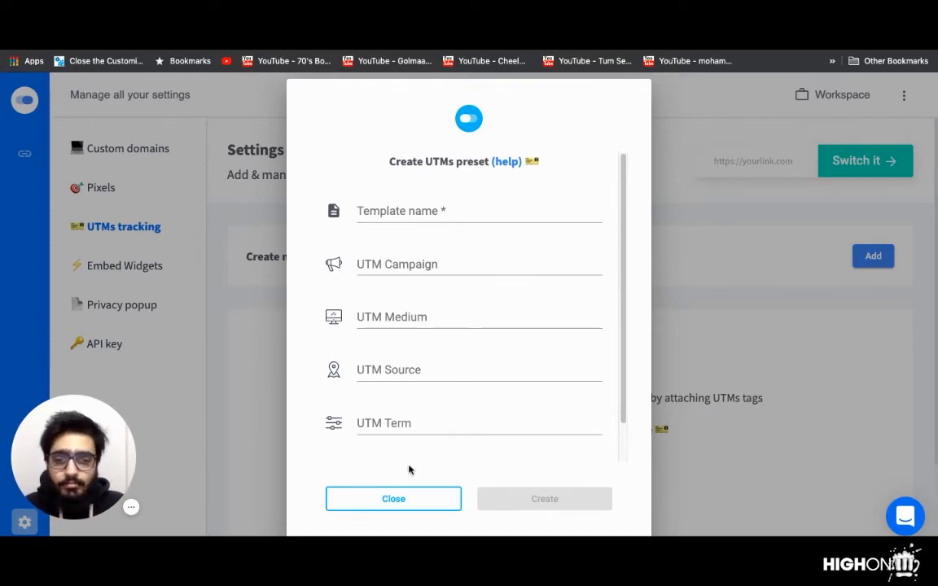
click(407, 504)
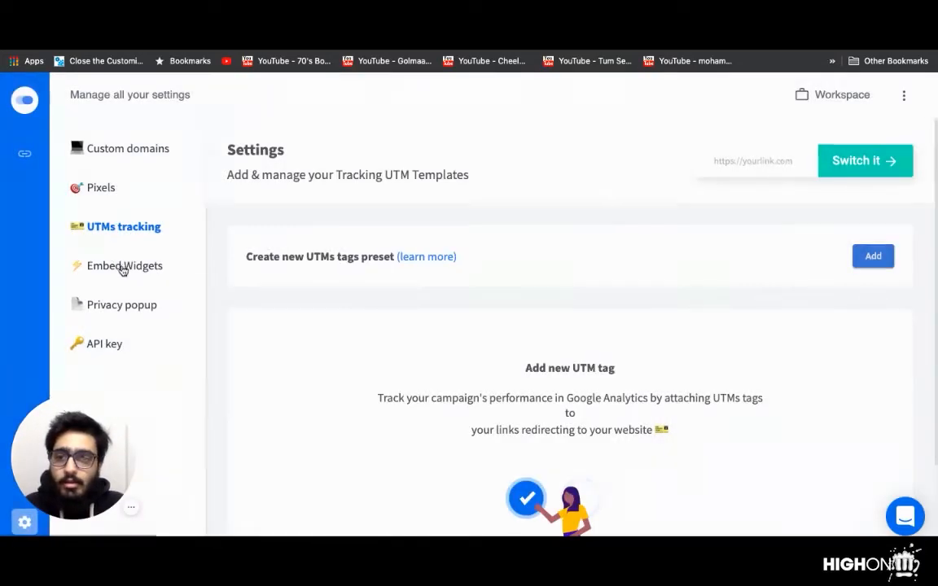
Step: Show the embed widgets settings and read which third-party widgets can be integrated on links
click(122, 269)
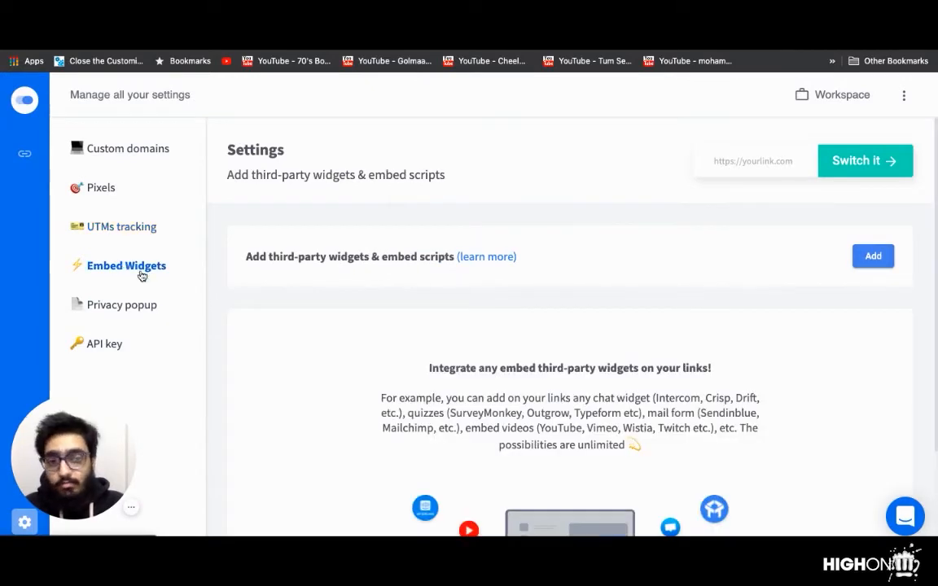
scroll(504, 326, down, 2)
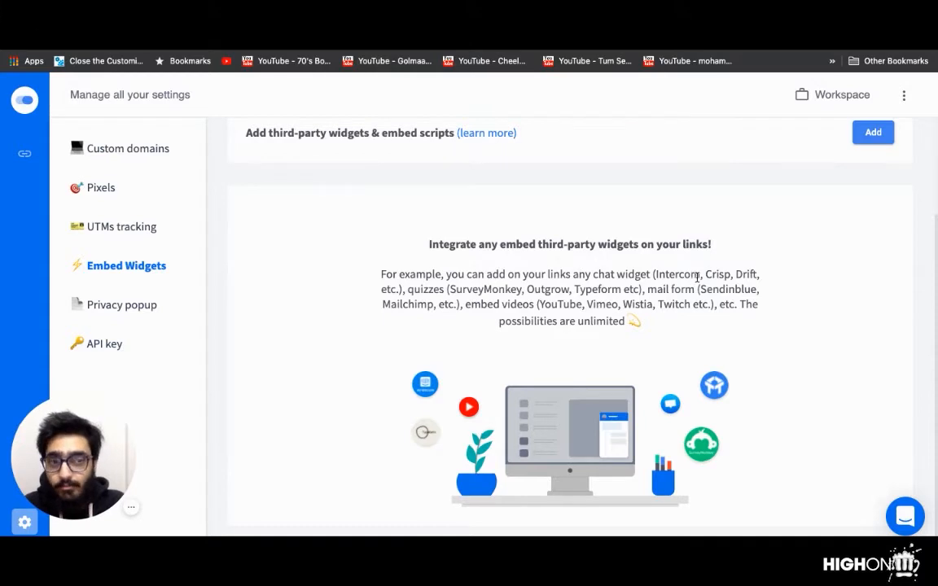
drag(472, 290, 560, 305)
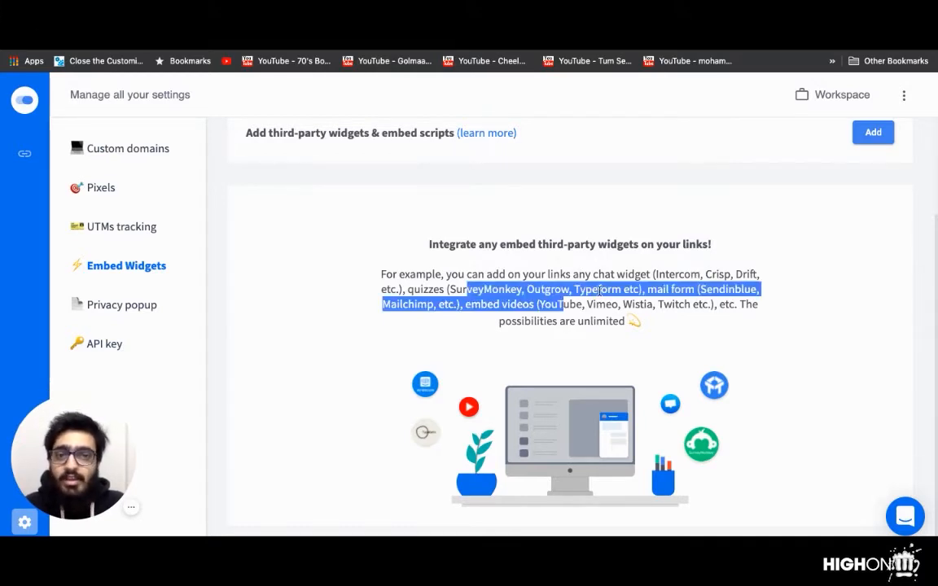
click(604, 290)
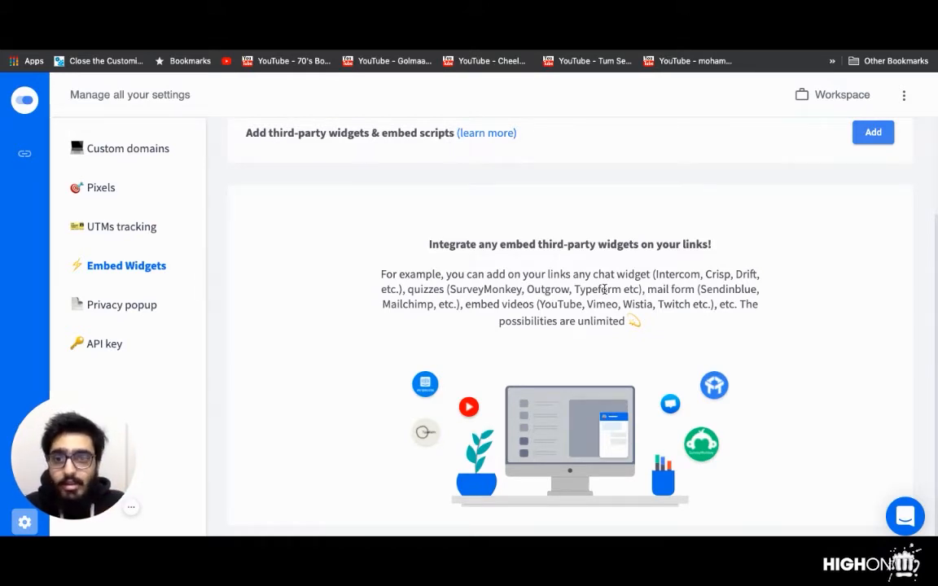
Step: Show the privacy popup settings and look over the GDPR/CCPA popup setup fields
click(126, 308)
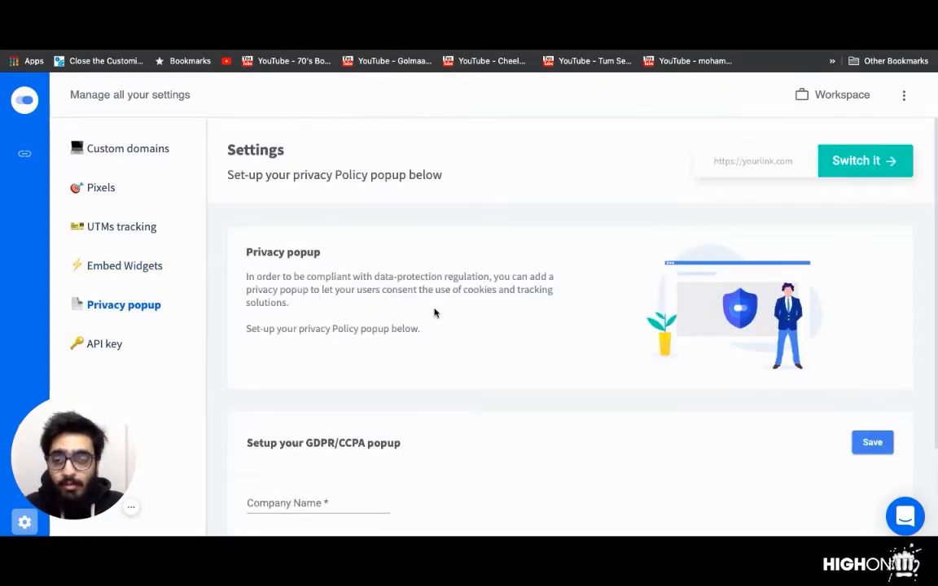
scroll(434, 312, down, 1)
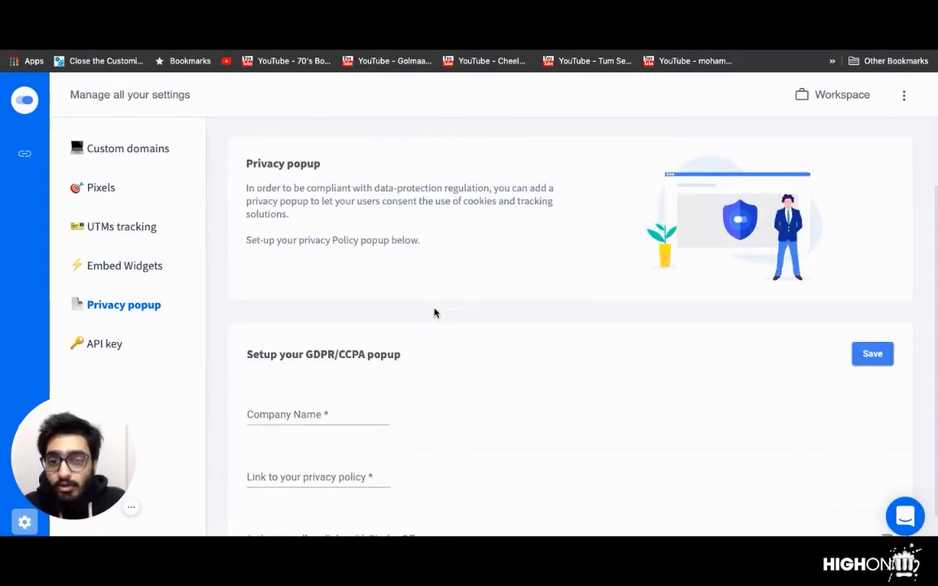
scroll(434, 313, down, 1)
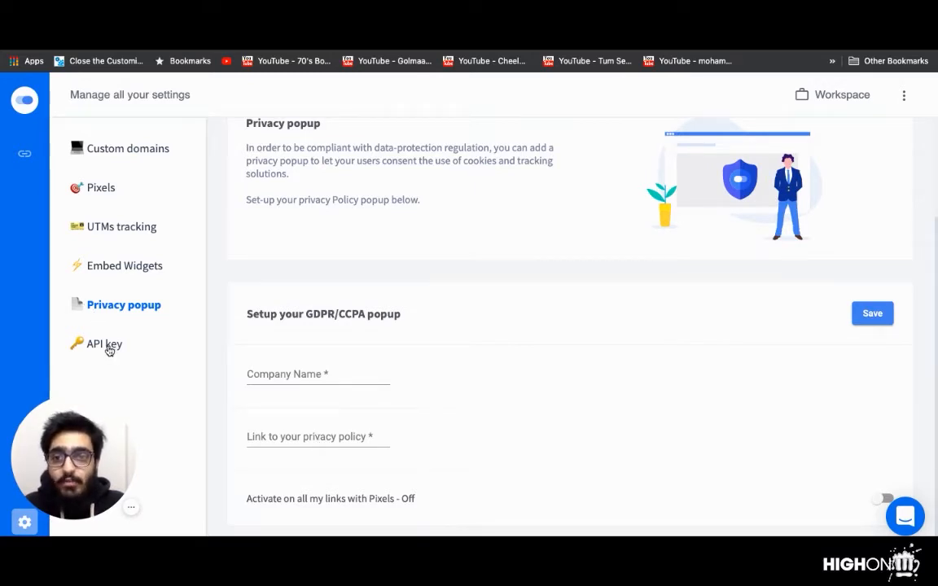
Step: Show the API key settings and read the note about the account access that API keys provide
click(109, 348)
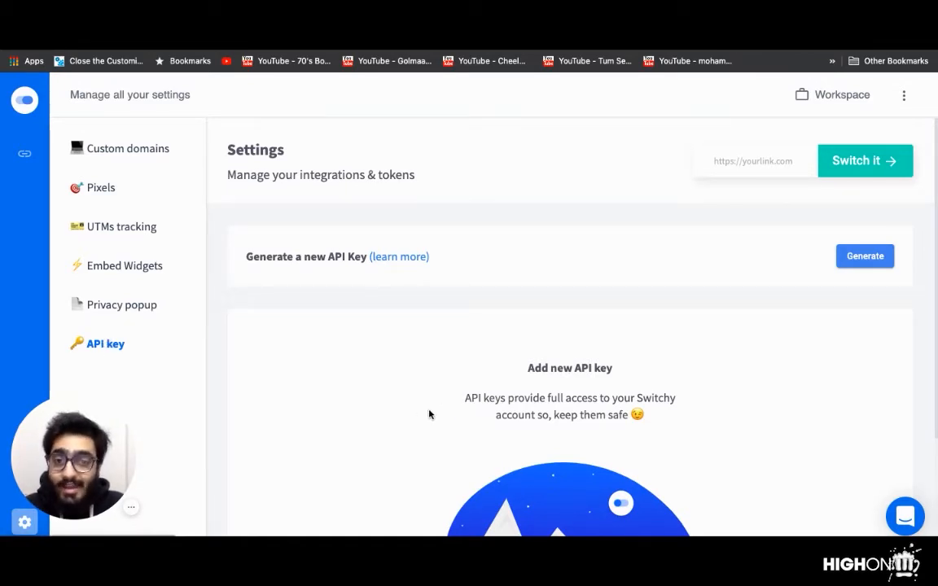
drag(465, 398, 682, 421)
click(667, 419)
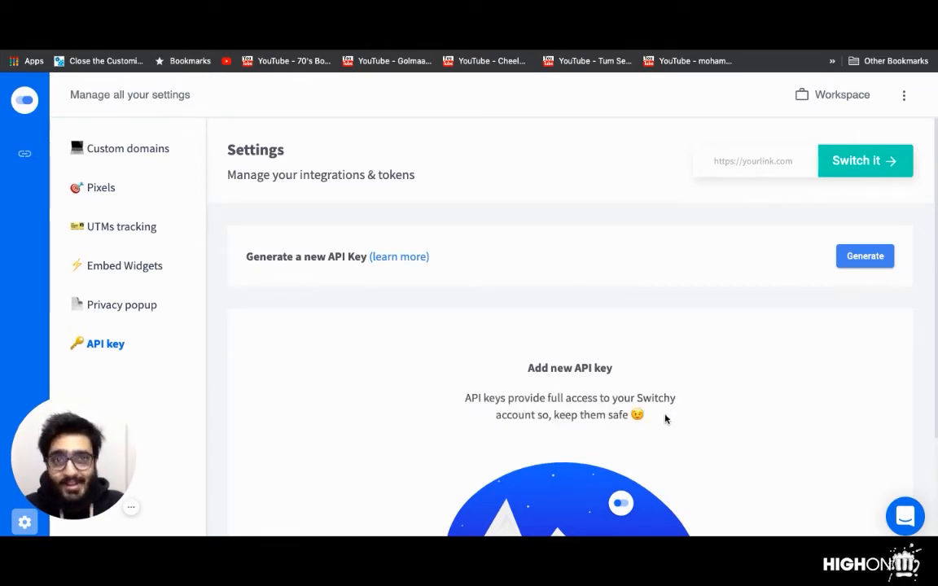
drag(95, 454, 315, 411)
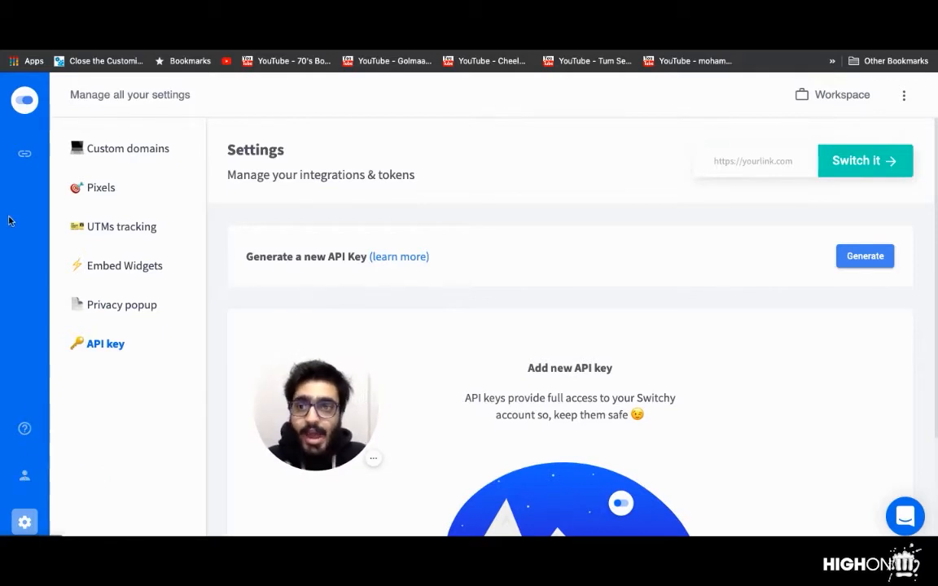
Step: Return to the list of all links and select the YouTube link about creating a customer persona
click(25, 154)
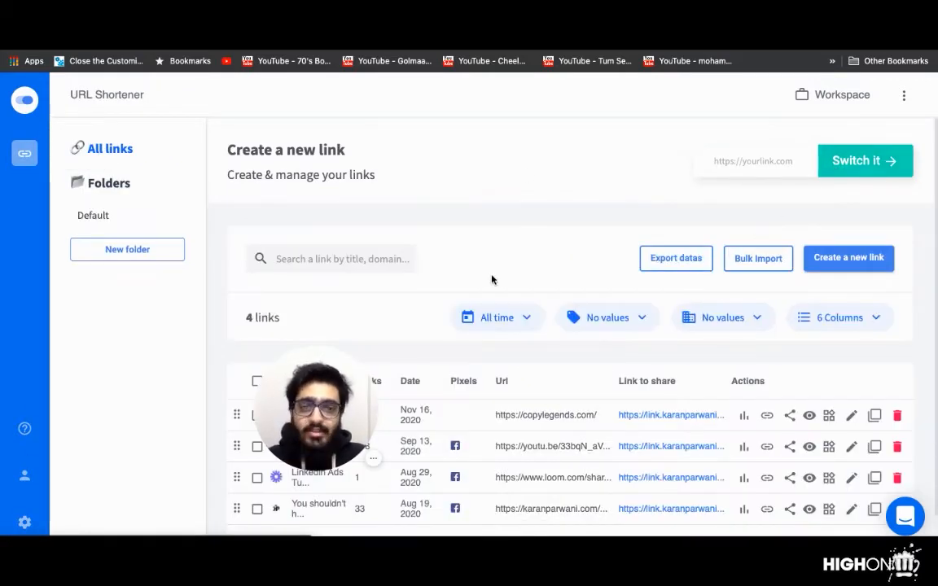
scroll(559, 269, down, 1)
drag(330, 410, 103, 473)
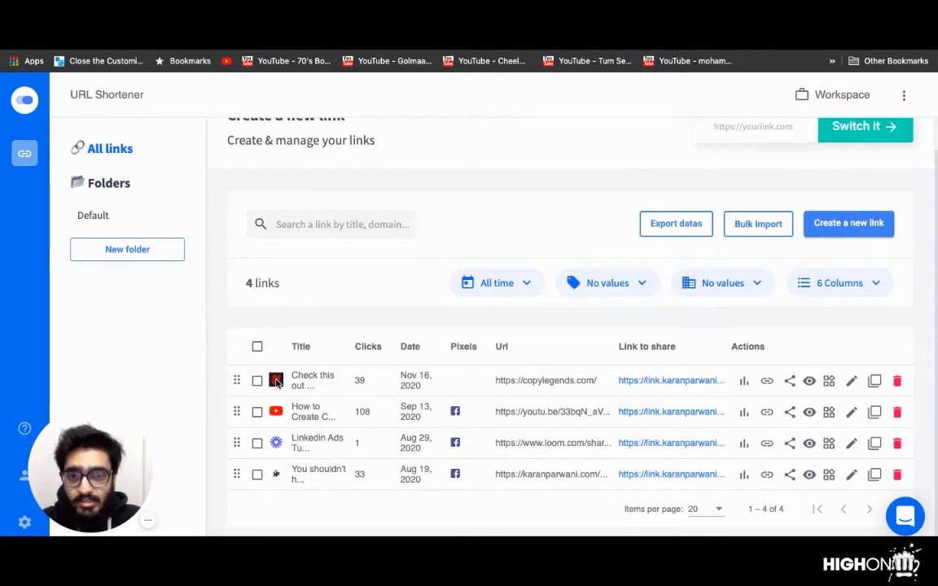
click(356, 413)
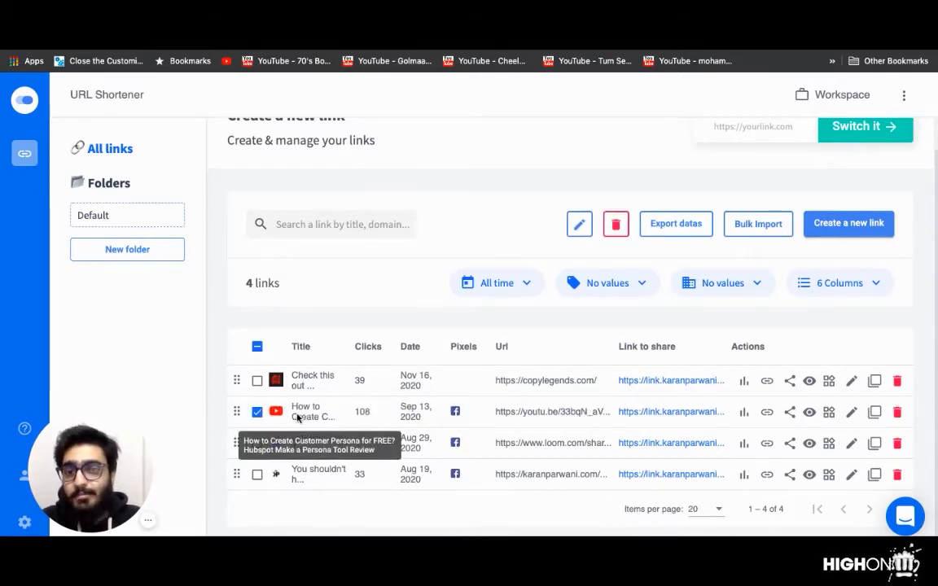
Step: Deselect the customer persona YouTube link, copy its short link and open it in a new browser tab
click(258, 413)
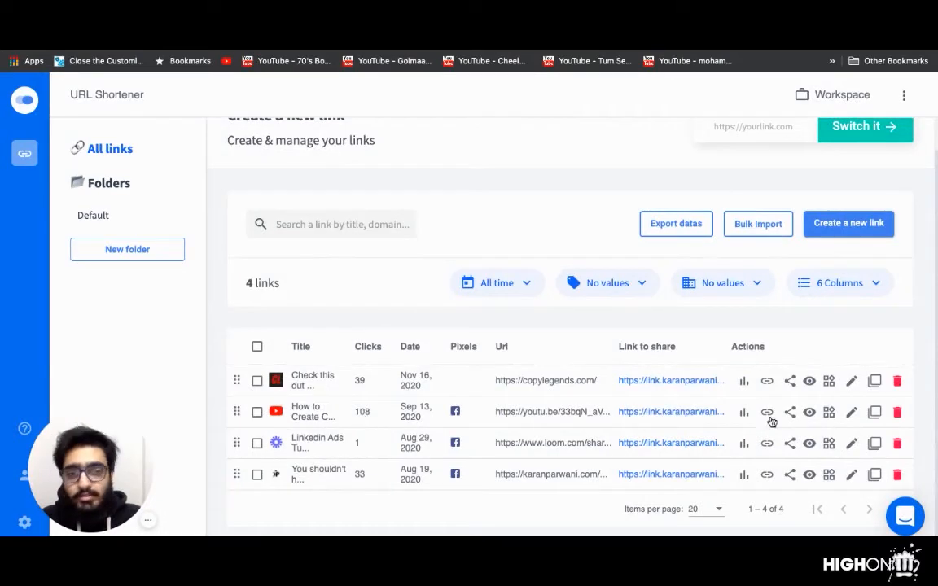
click(665, 413)
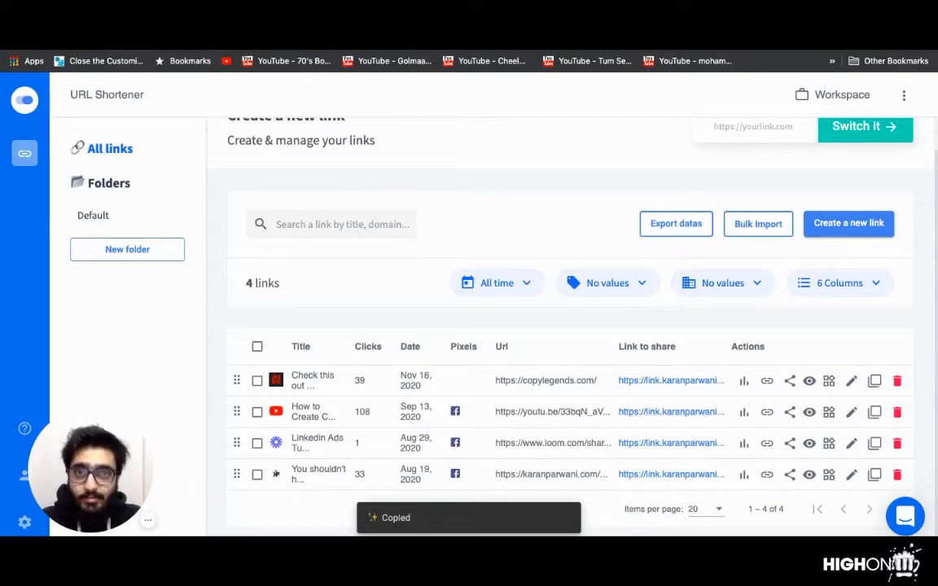
key(super+t)
key(super+v)
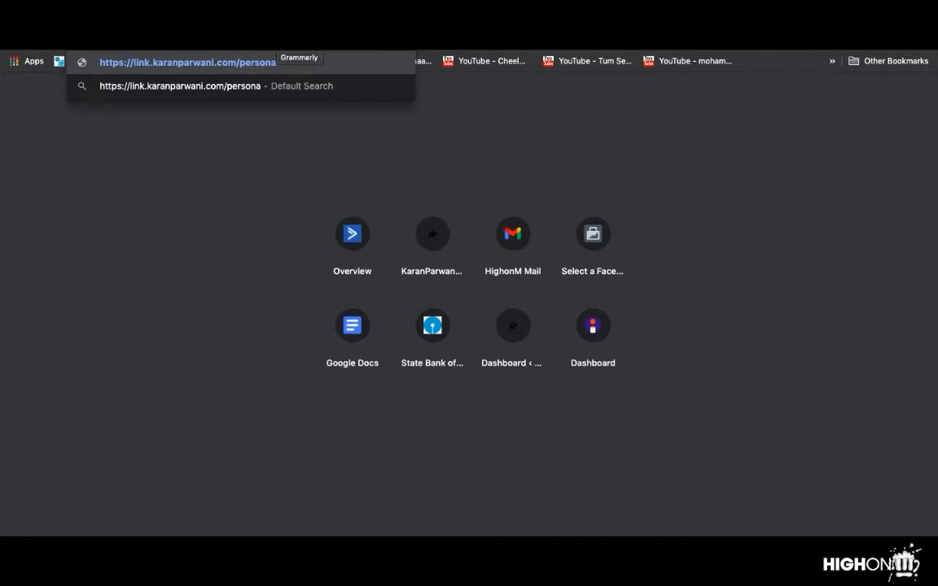
key(Return)
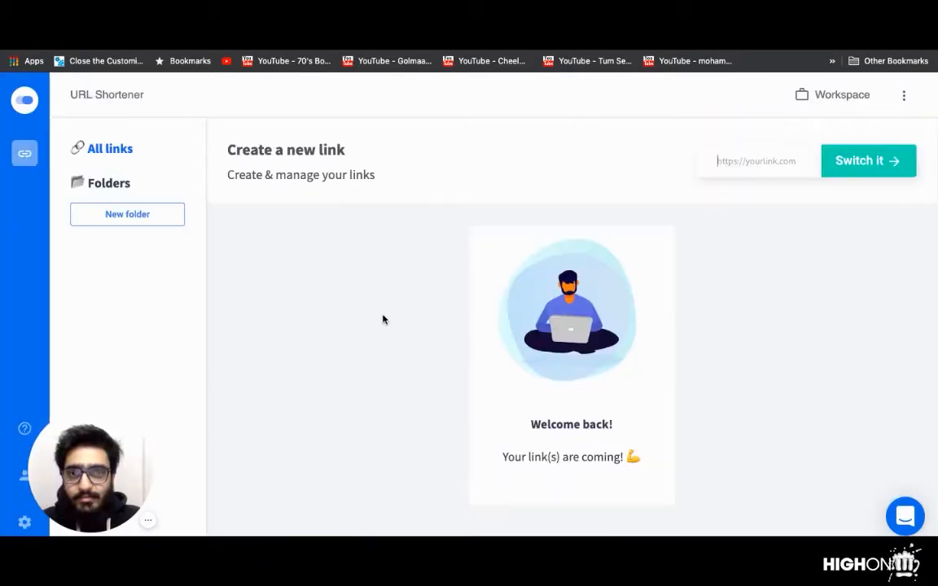
Step: Check the click count of the customer persona YouTube link in the reloaded link list and select that link
scroll(391, 391, down, 1)
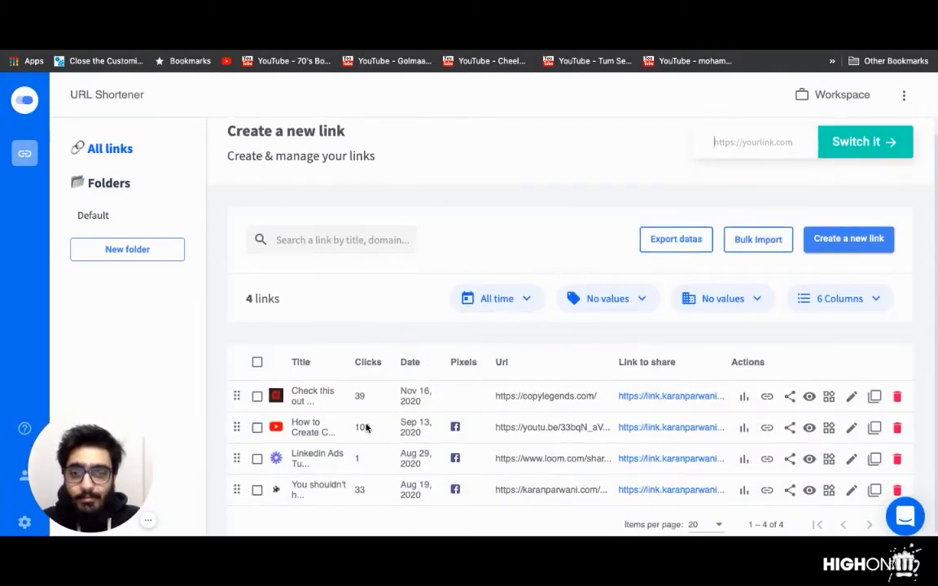
click(366, 431)
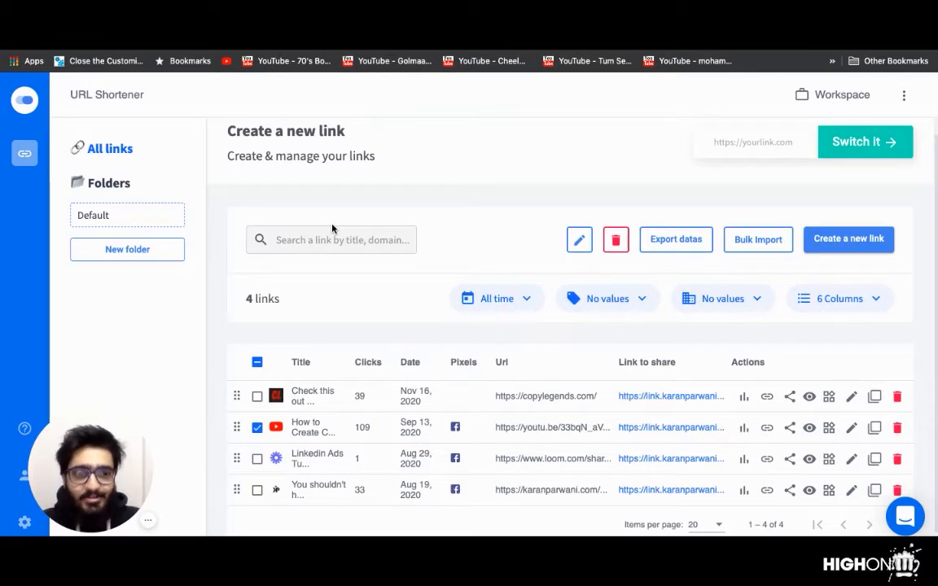
scroll(568, 269, up, 1)
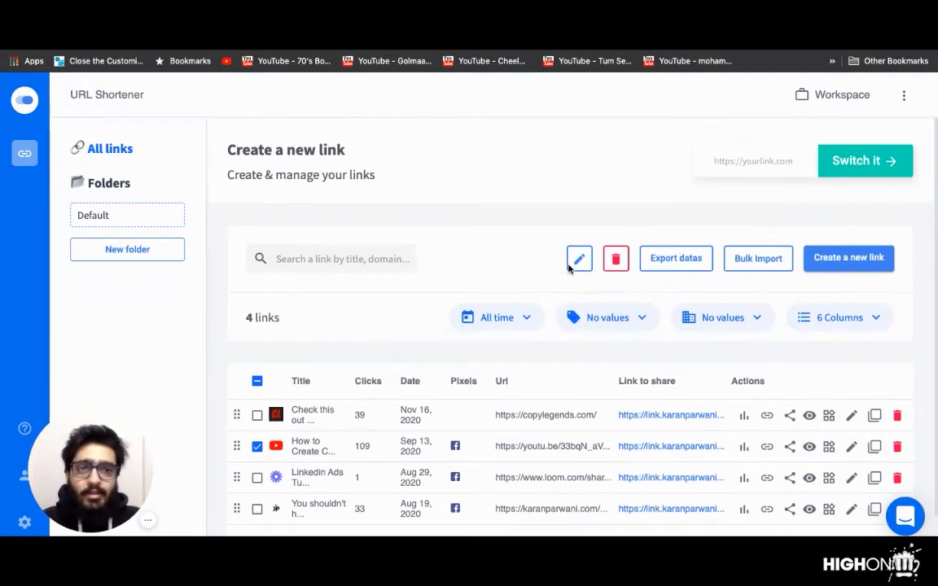
click(739, 164)
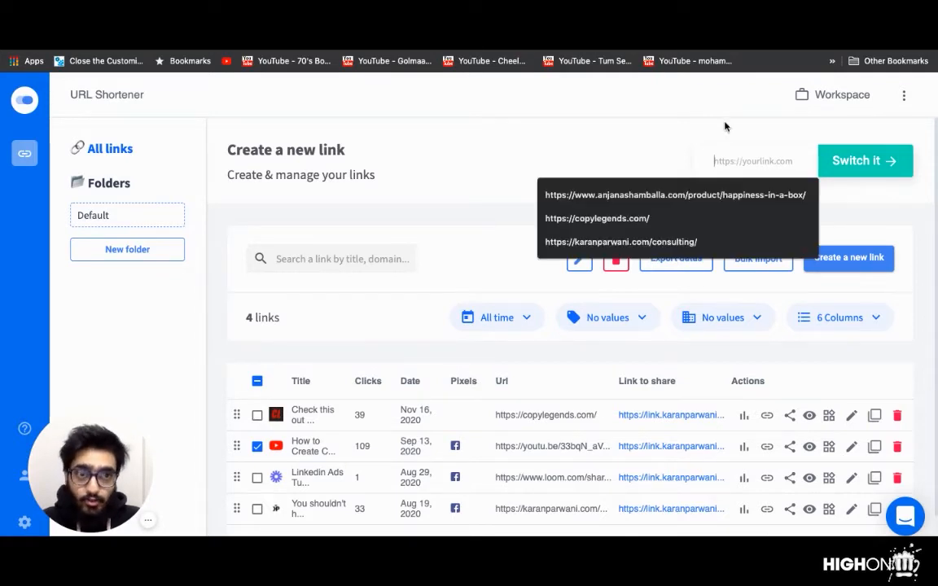
click(725, 123)
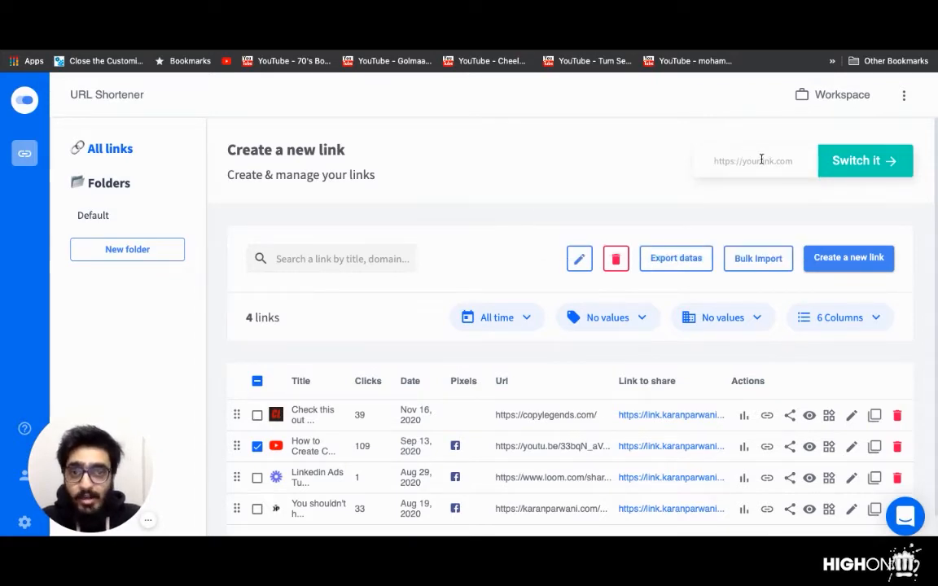
click(748, 162)
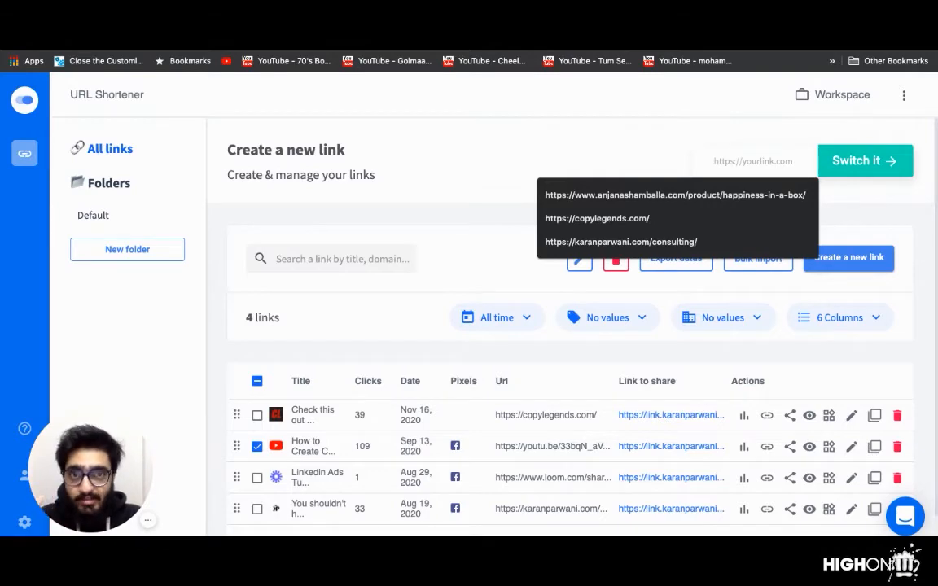
key(super+t)
text(highon,)
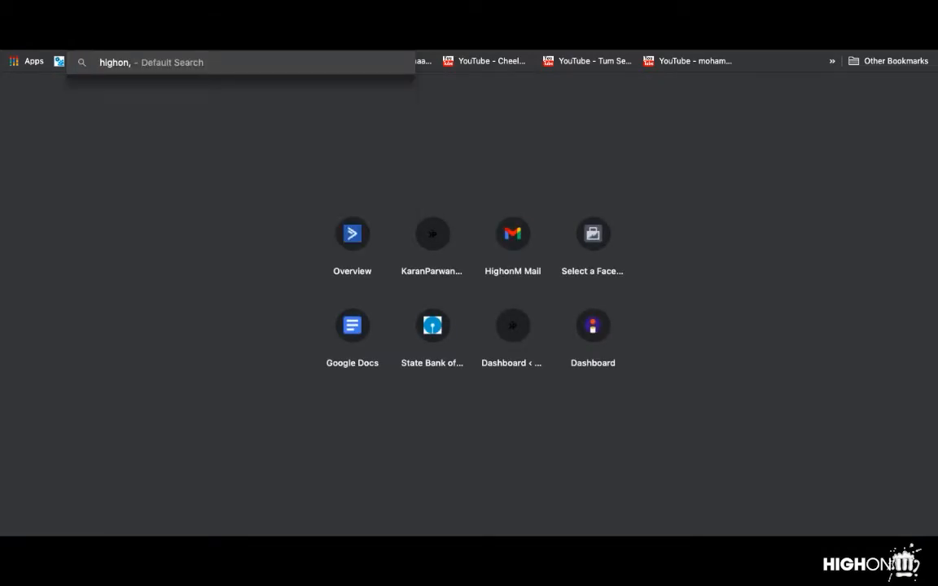
key(BackSpace)
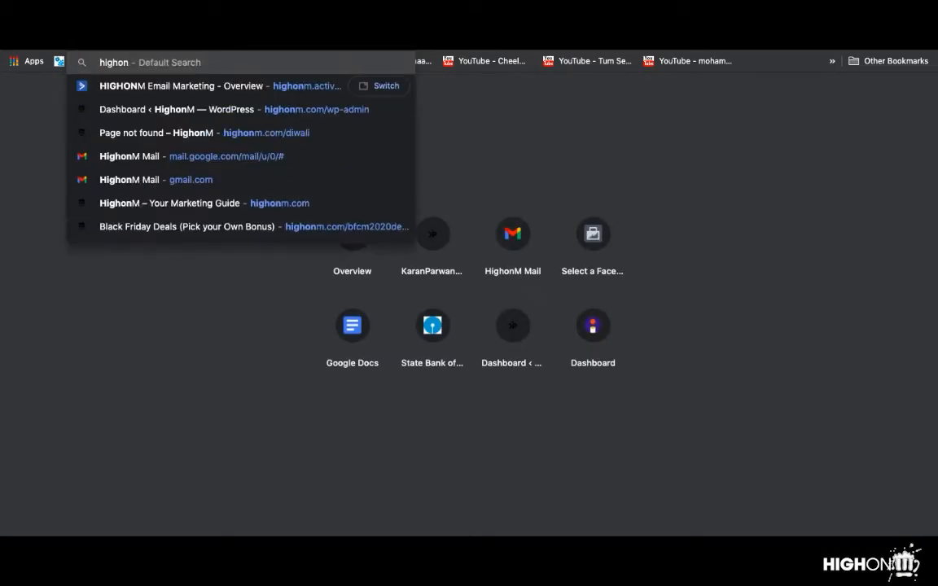
text(m.com)
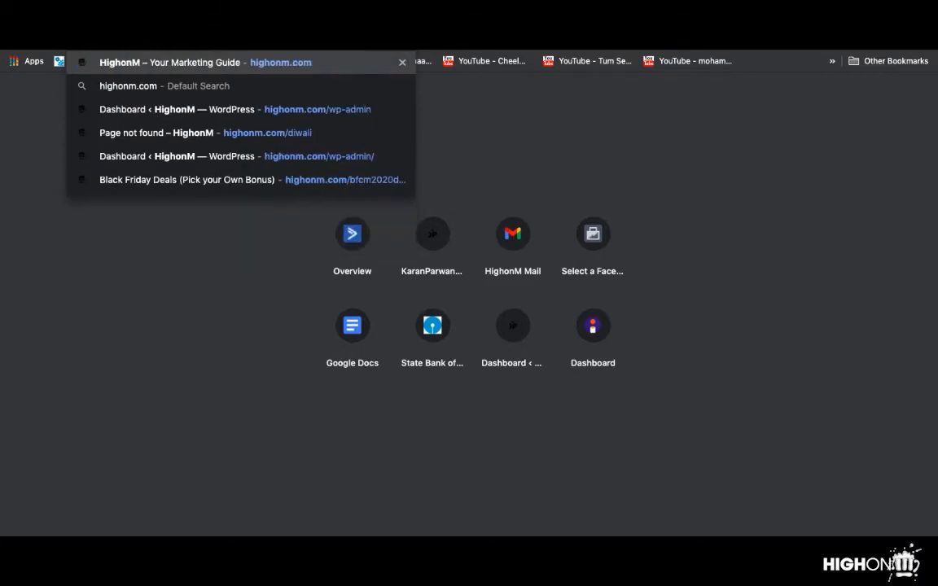
text(/bfcm)
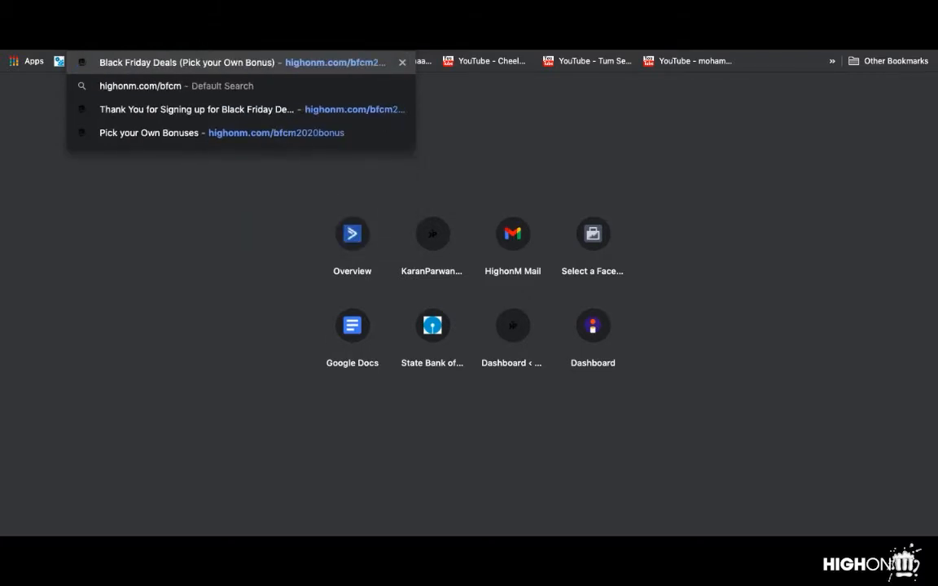
text(2020deals)
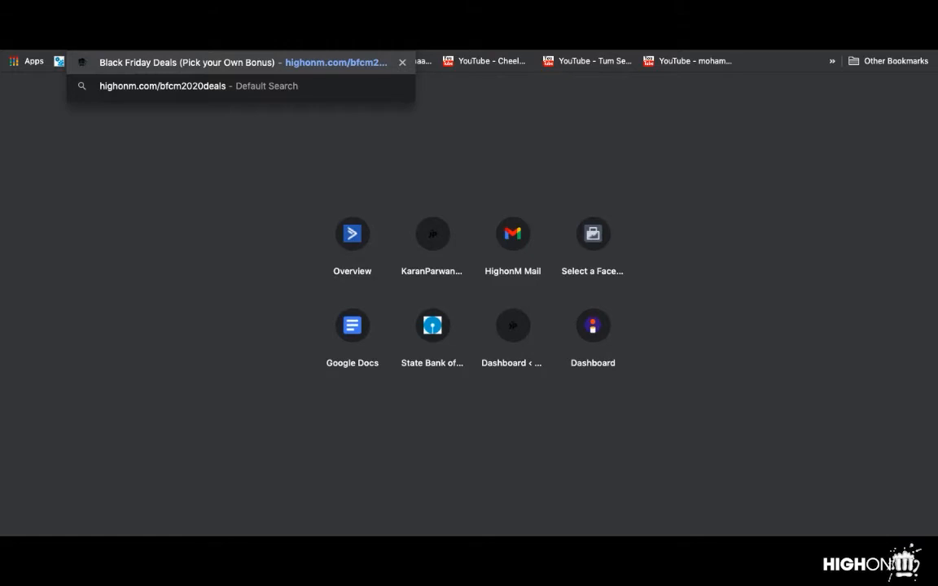
key(Home)
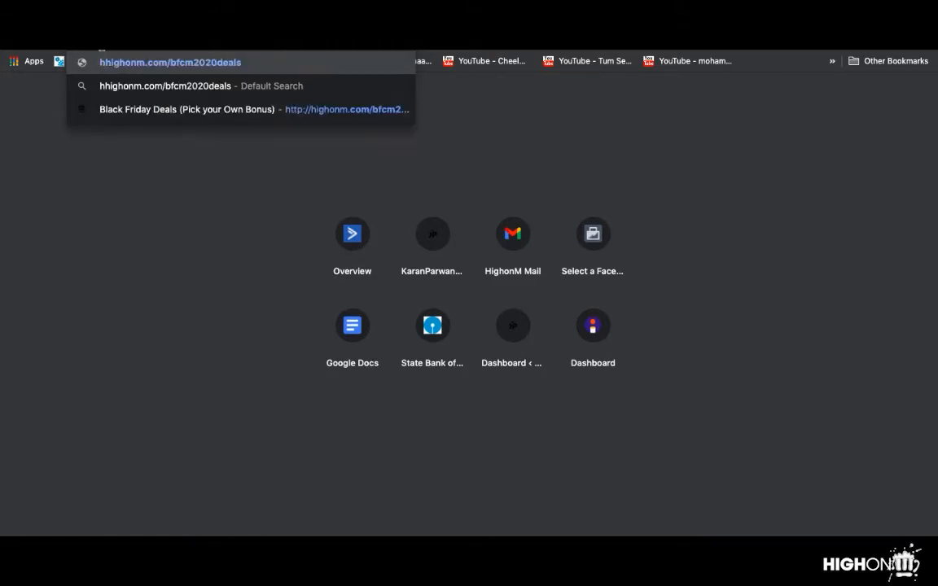
text(https://)
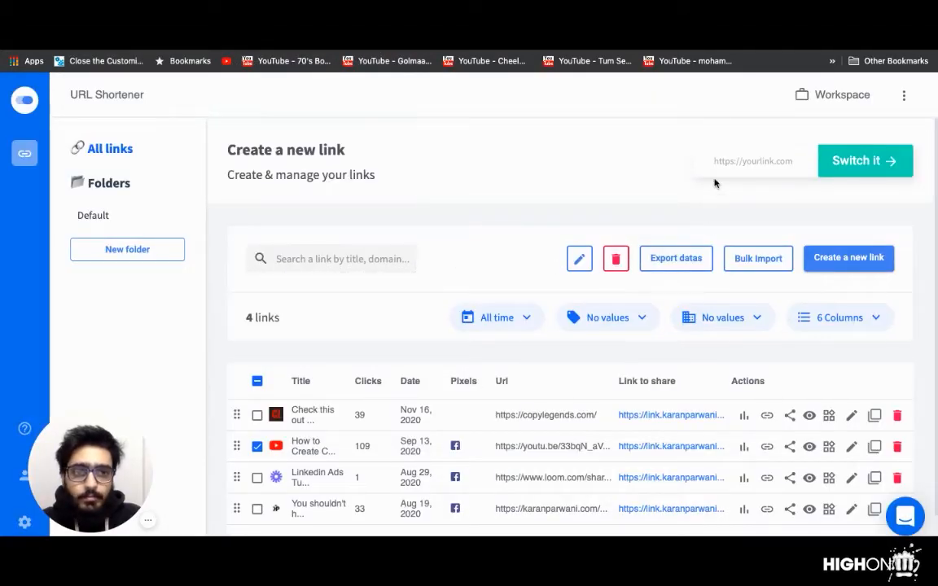
click(740, 161)
key(ctrl+v)
click(832, 216)
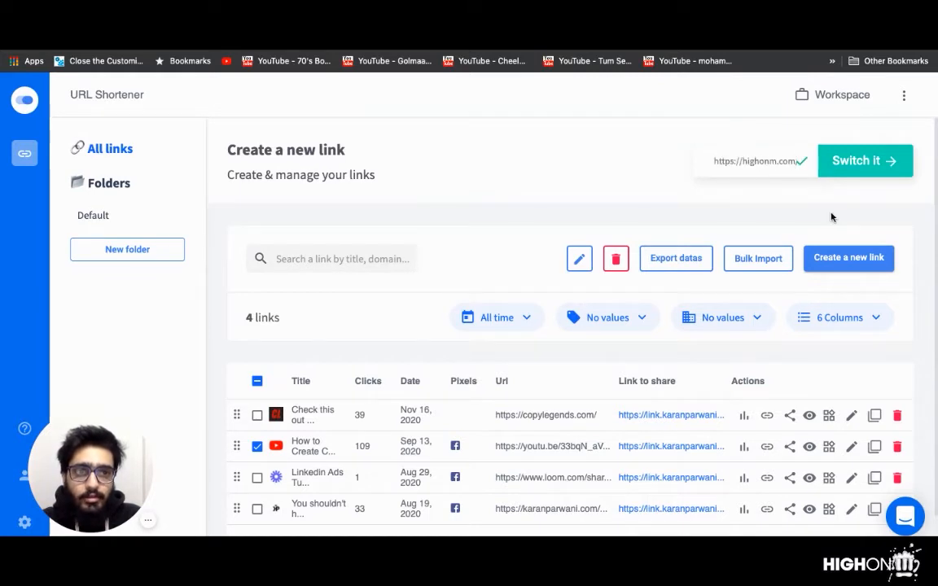
click(865, 161)
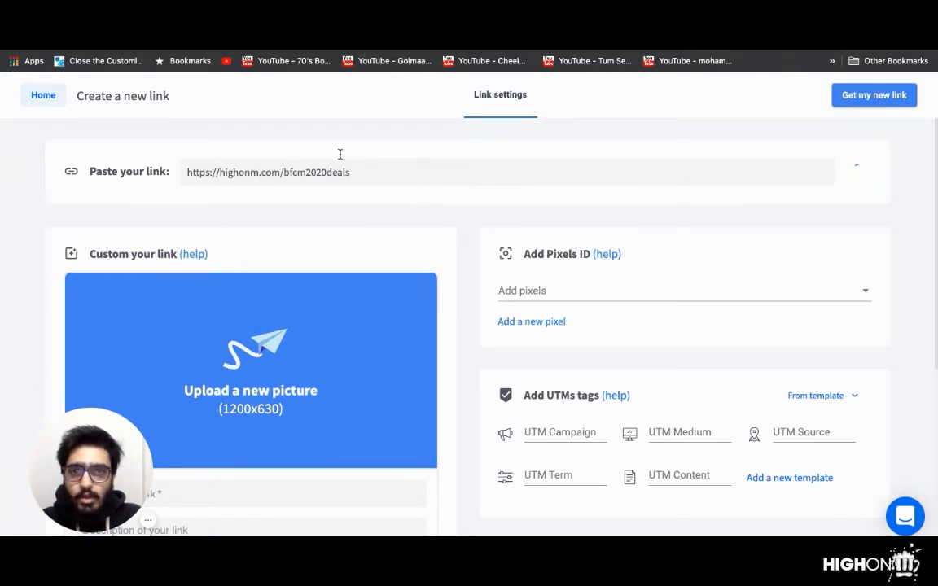
Step: Look over the new link's preview picture, title and description, and attach the Facebook pixel My F***ing Pixel
scroll(445, 230, down, 1)
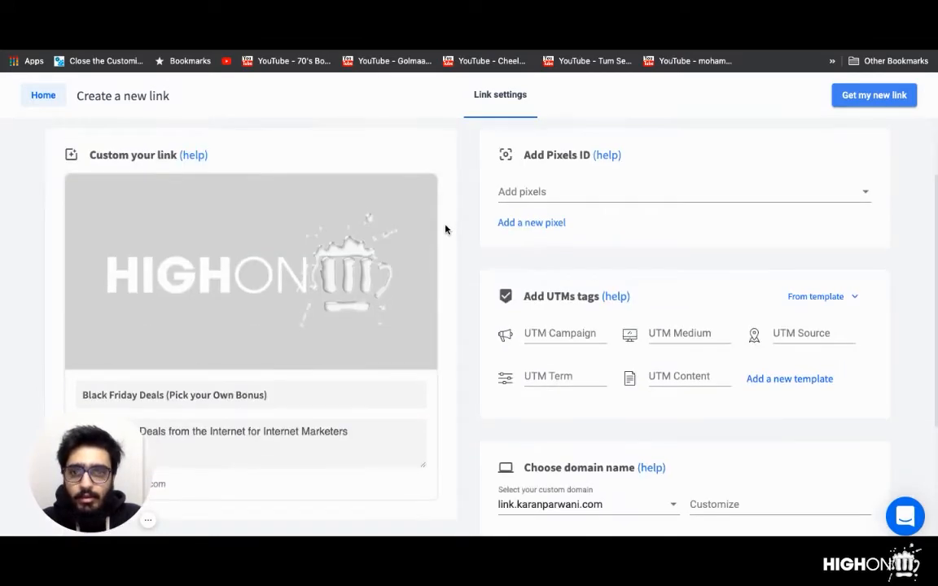
scroll(25, 253, down, 1)
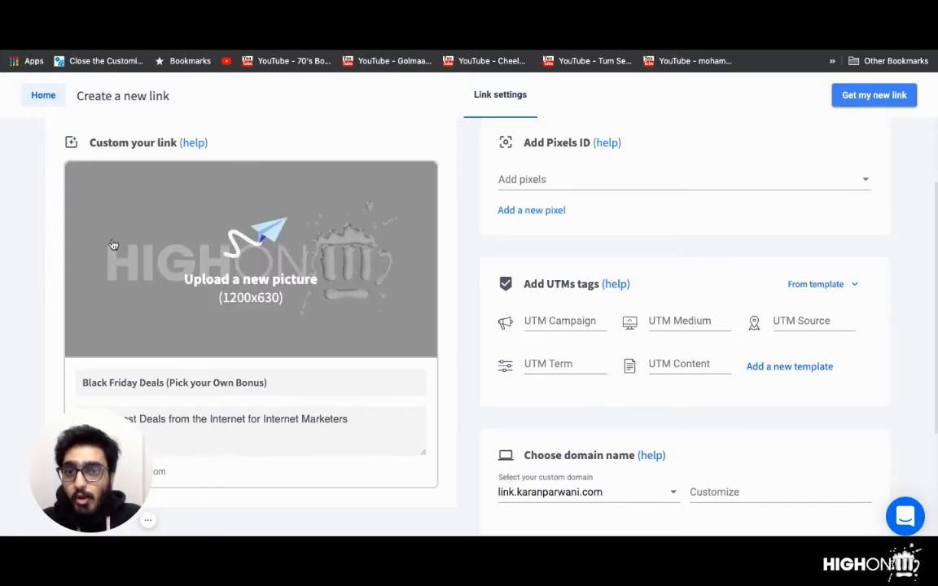
scroll(0, 246, down, 1)
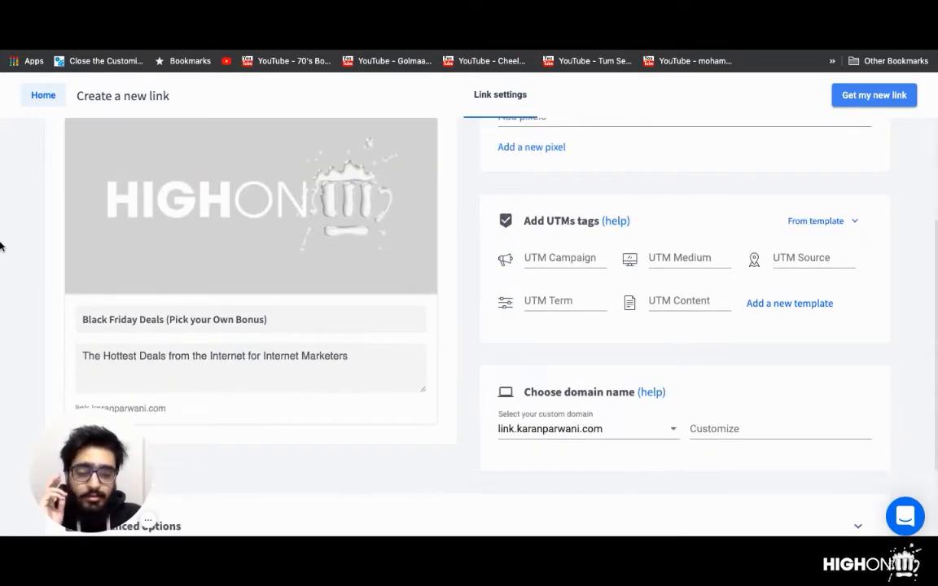
scroll(488, 183, up, 3)
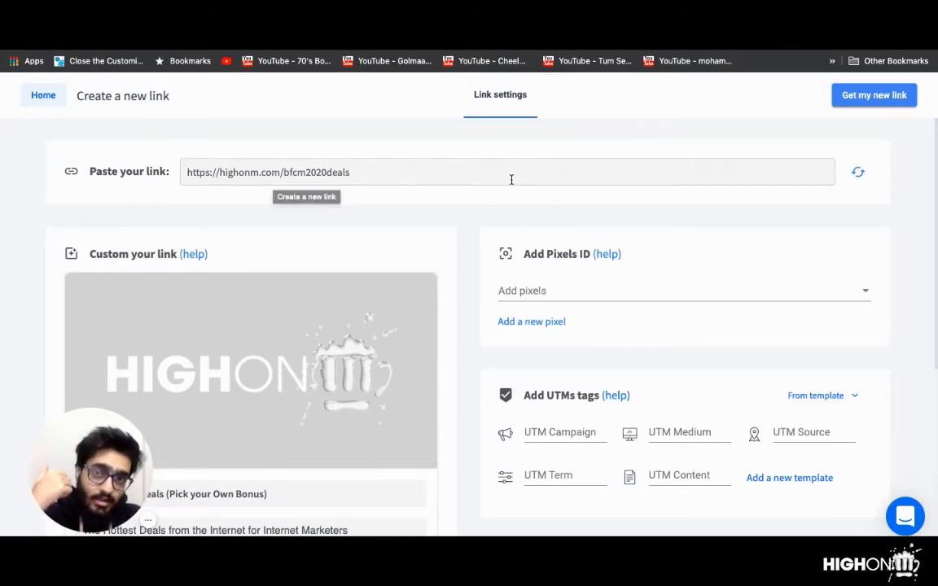
scroll(545, 277, down, 1)
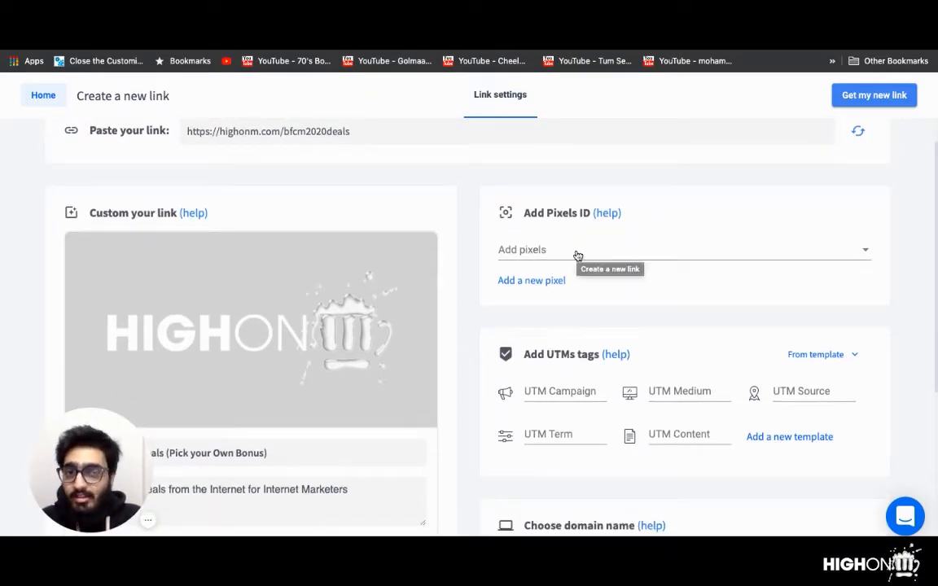
click(576, 254)
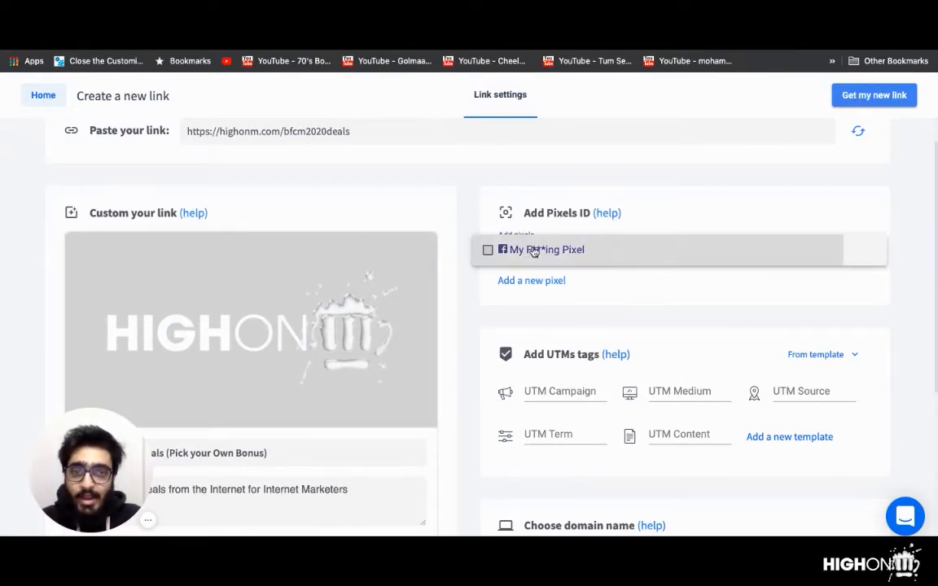
click(534, 251)
click(601, 297)
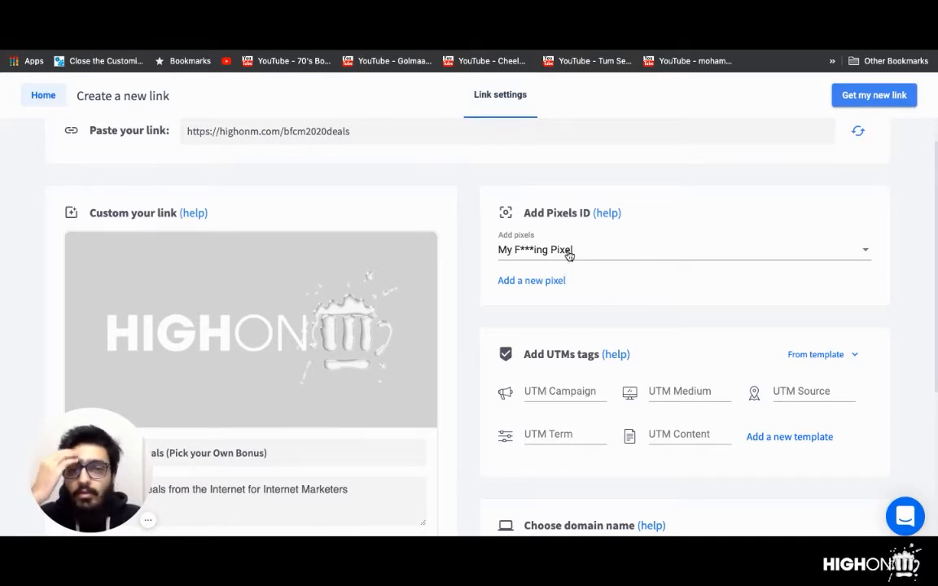
Step: Fill in the UTM tags with the account owner's name as campaign, "medium" as medium and "blogpost" as source
scroll(566, 383, down, 1)
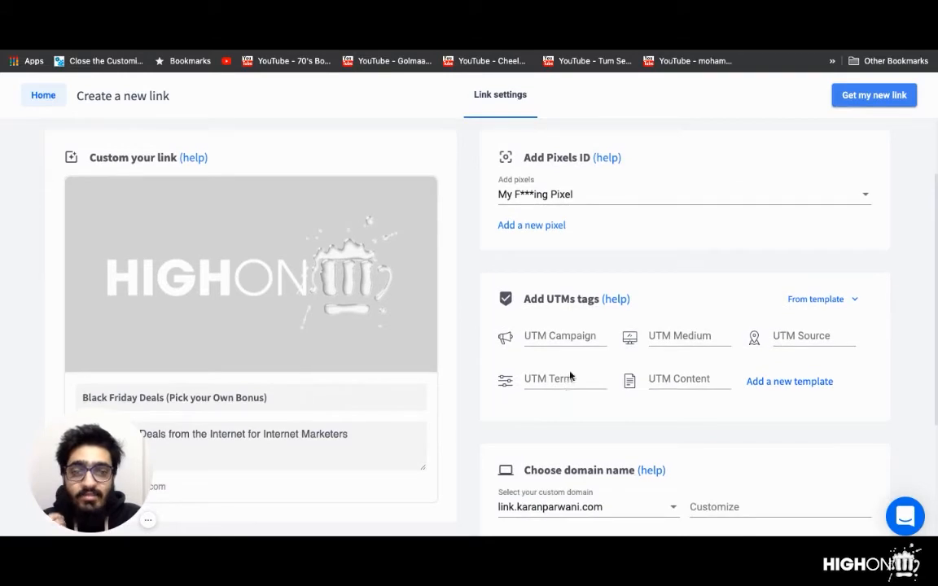
click(573, 336)
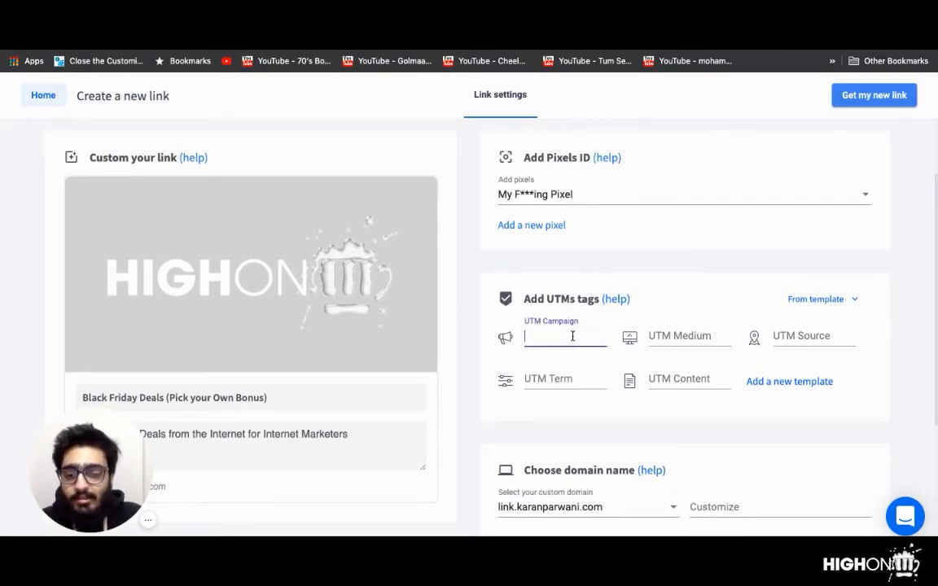
text(karanparwani)
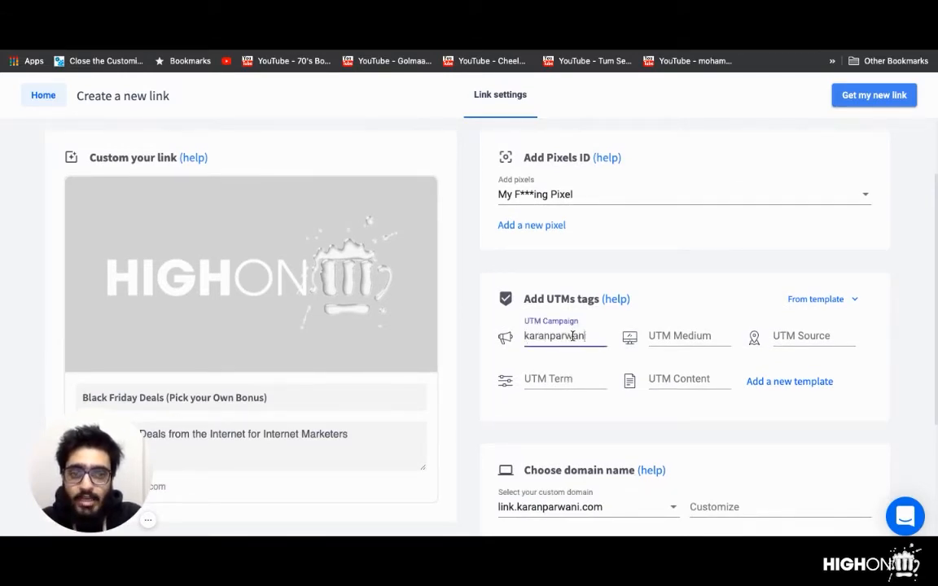
key(Tab)
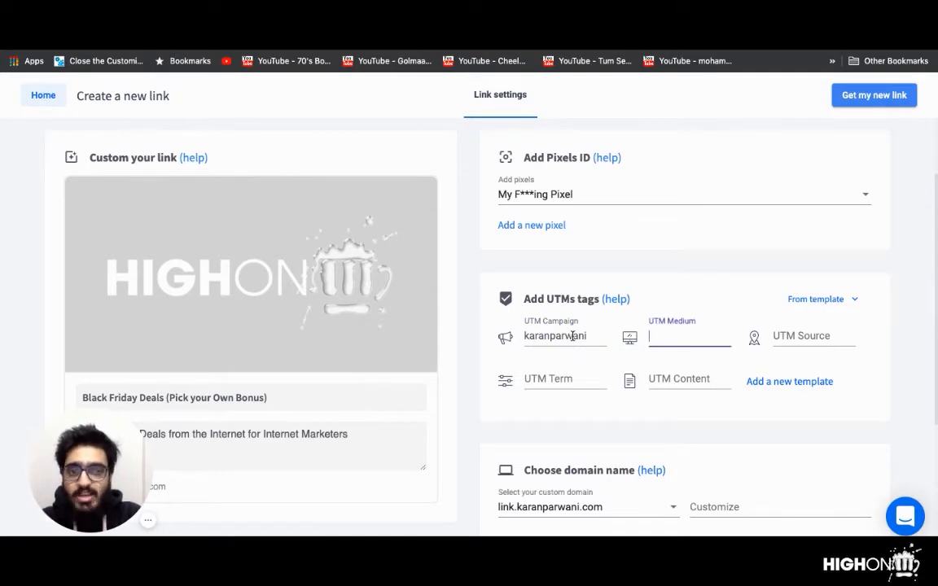
text(medium)
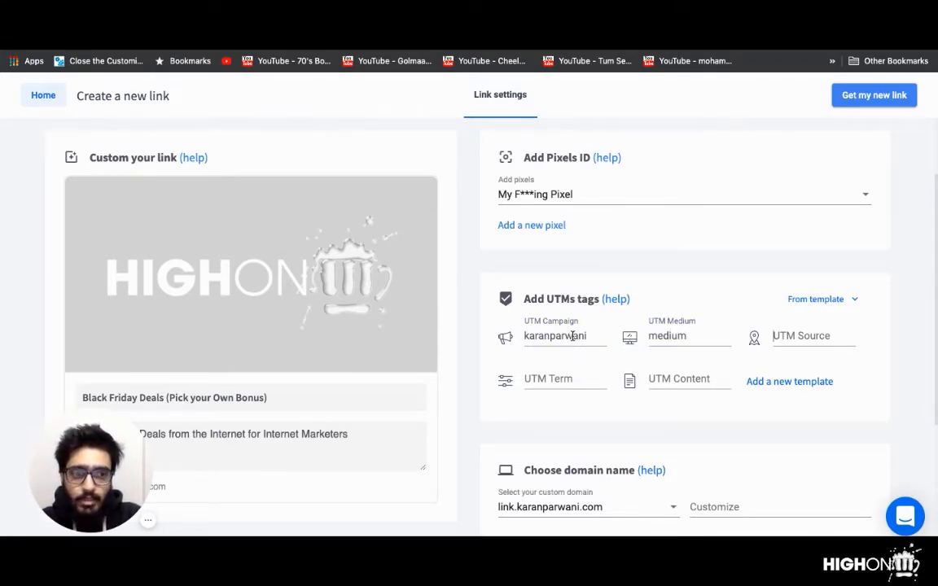
key(Tab)
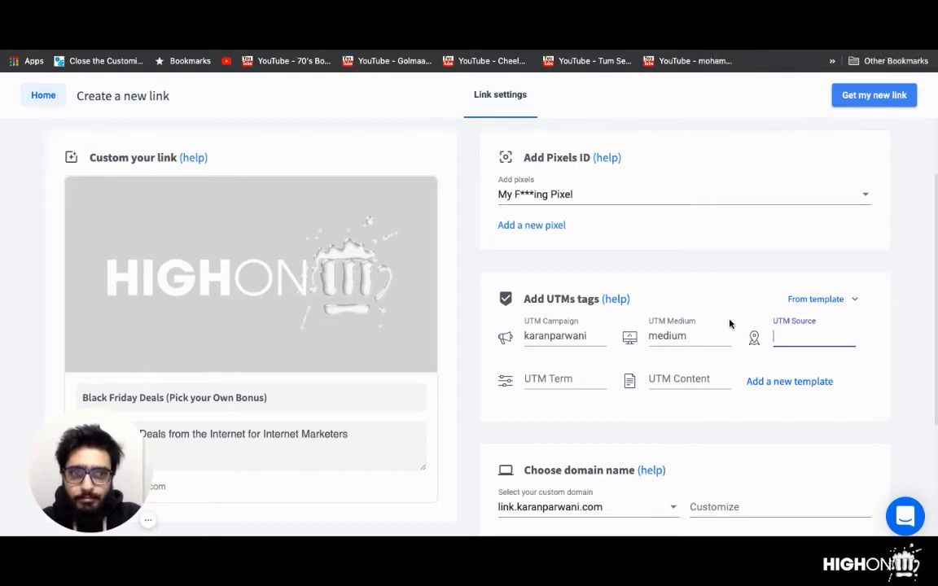
text(blogpost)
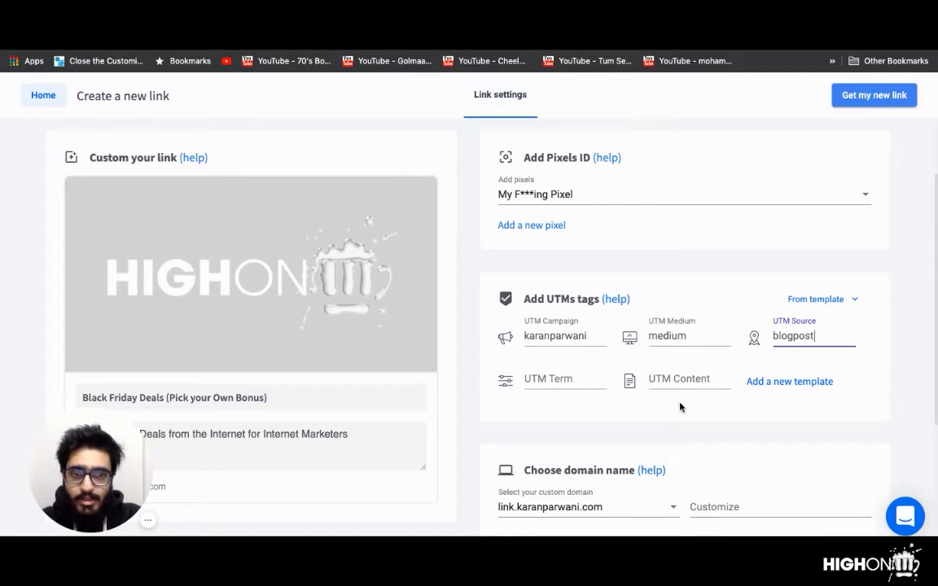
Step: Set the custom ending of the short link to kphighonmbfcm under the selected custom domain
scroll(681, 406, down, 2)
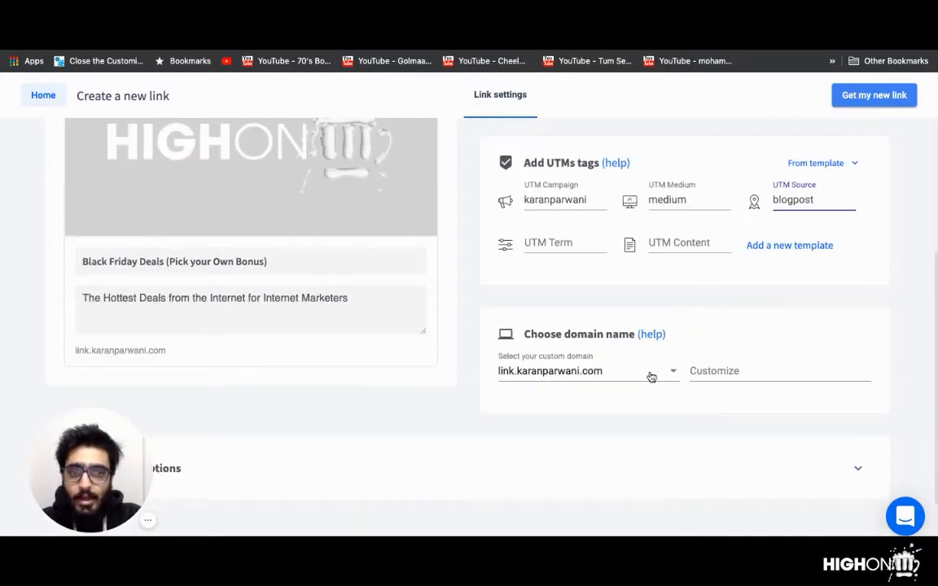
click(743, 371)
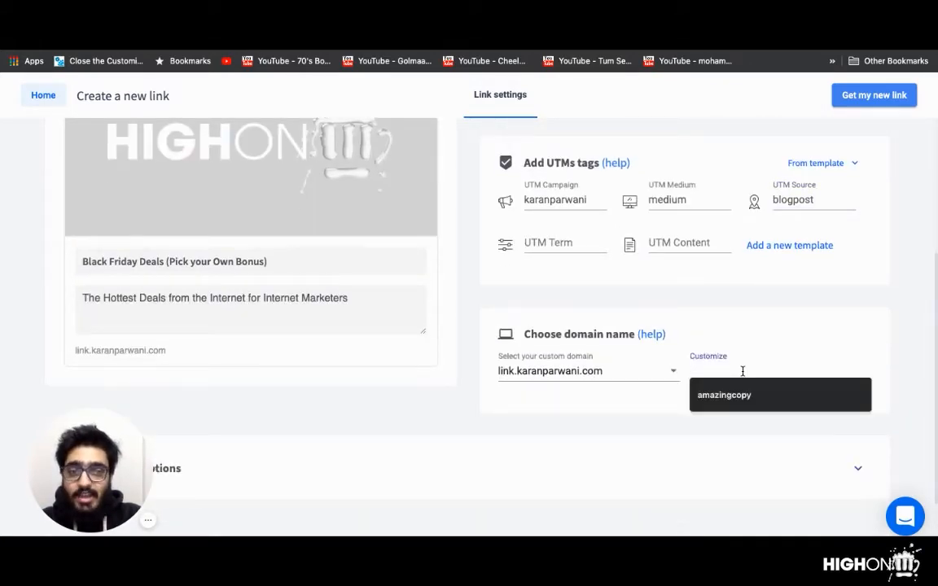
text(kp)
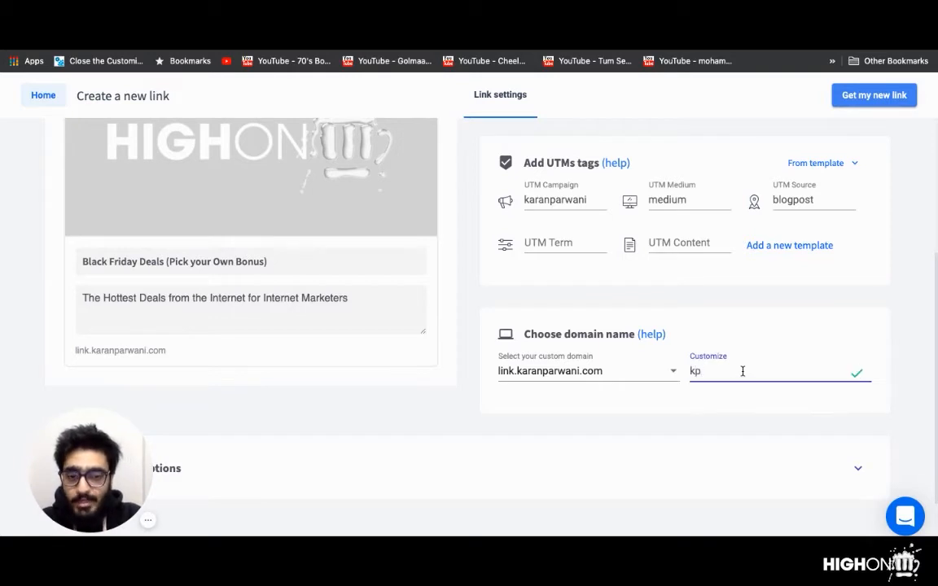
text(highonm)
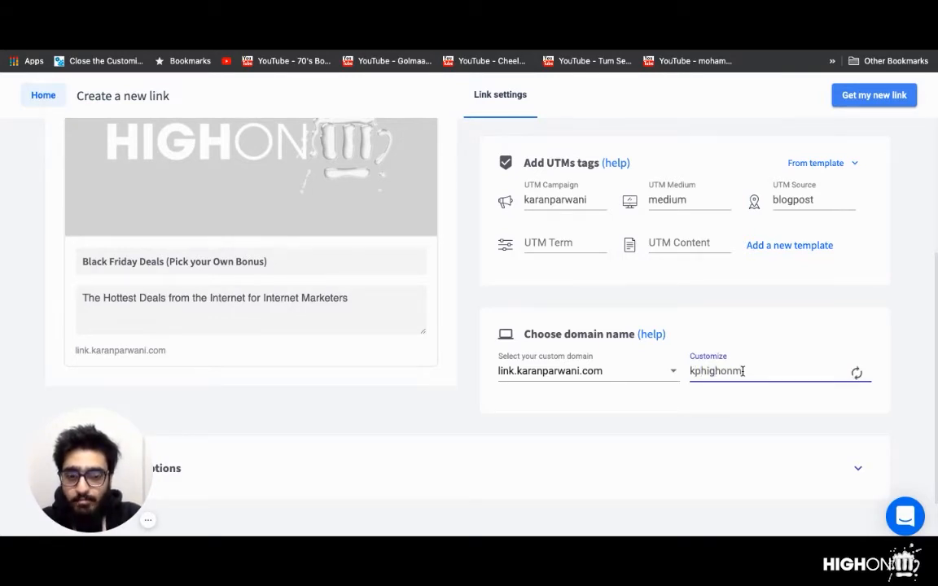
text(bfcm)
click(743, 371)
text(bfcm)
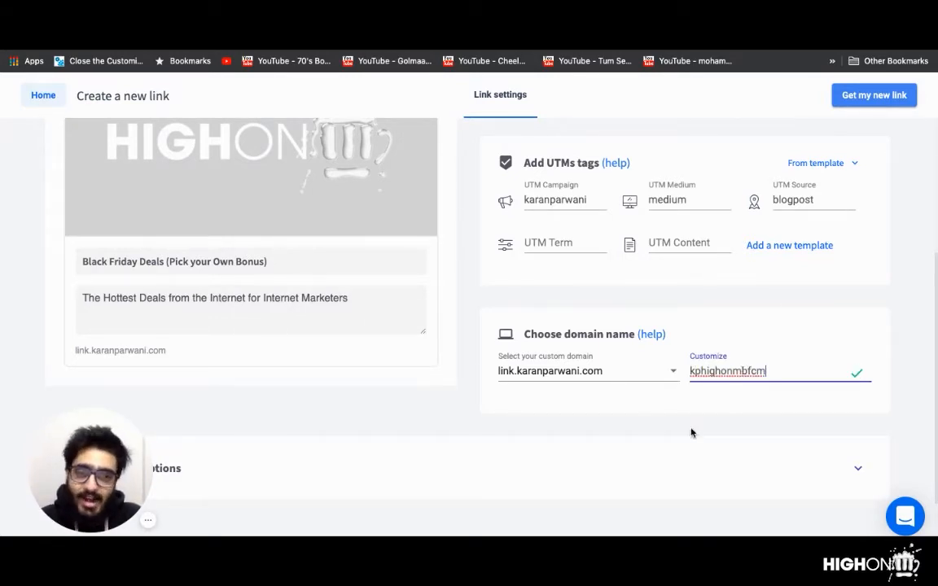
Step: Review the new link's preview, pixel, UTM tags, domain name and advanced options sections
scroll(549, 410, down, 1)
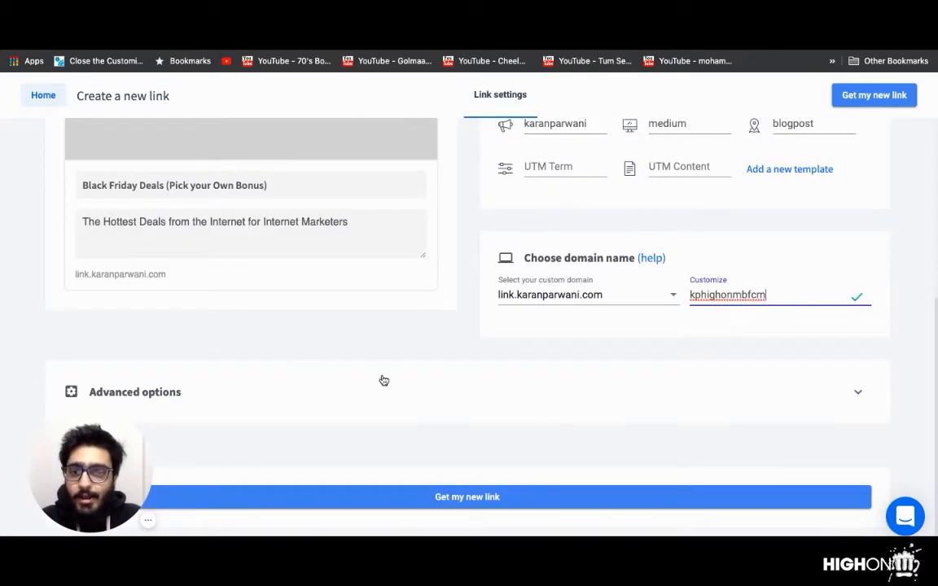
scroll(420, 379, up, 2)
scroll(444, 423, down, 2)
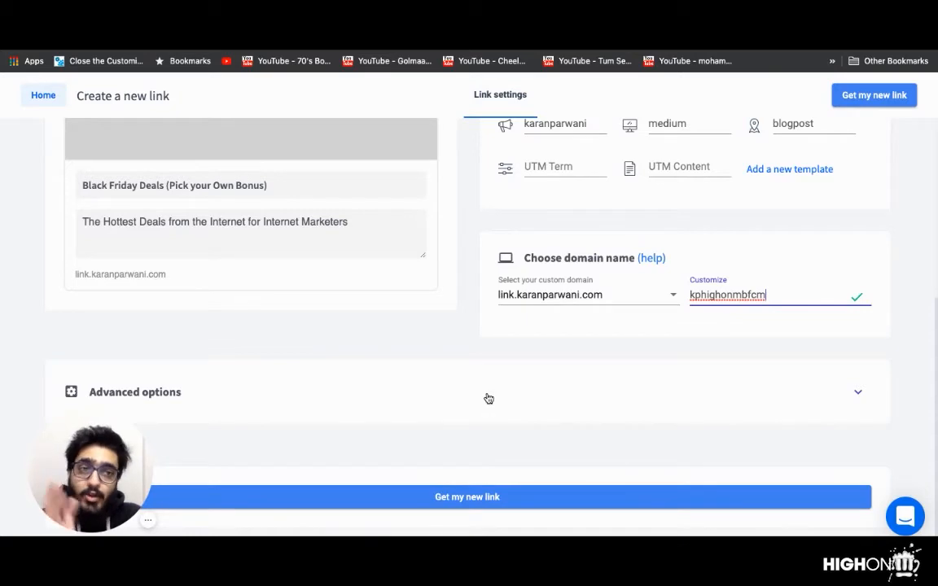
scroll(489, 399, up, 1)
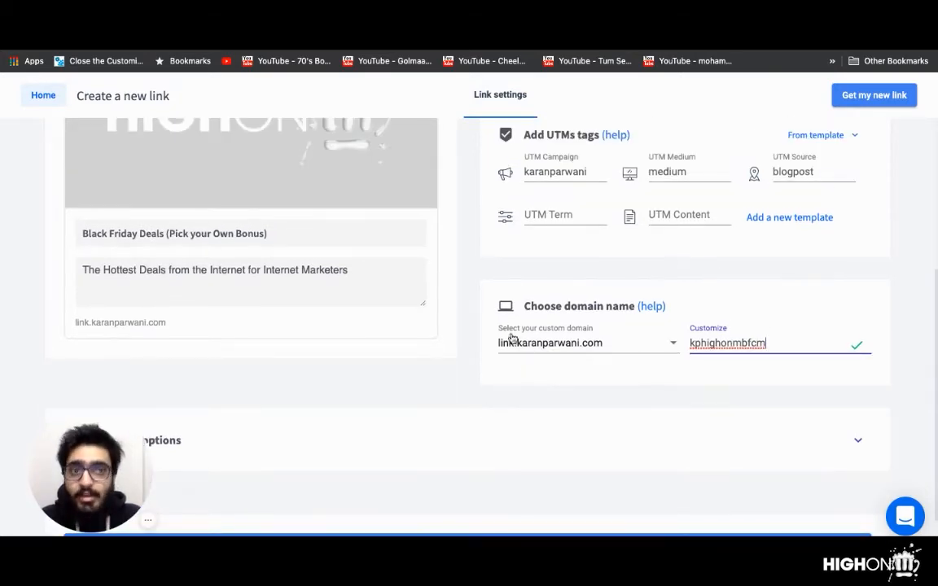
scroll(339, 360, up, 2)
scroll(307, 319, up, 2)
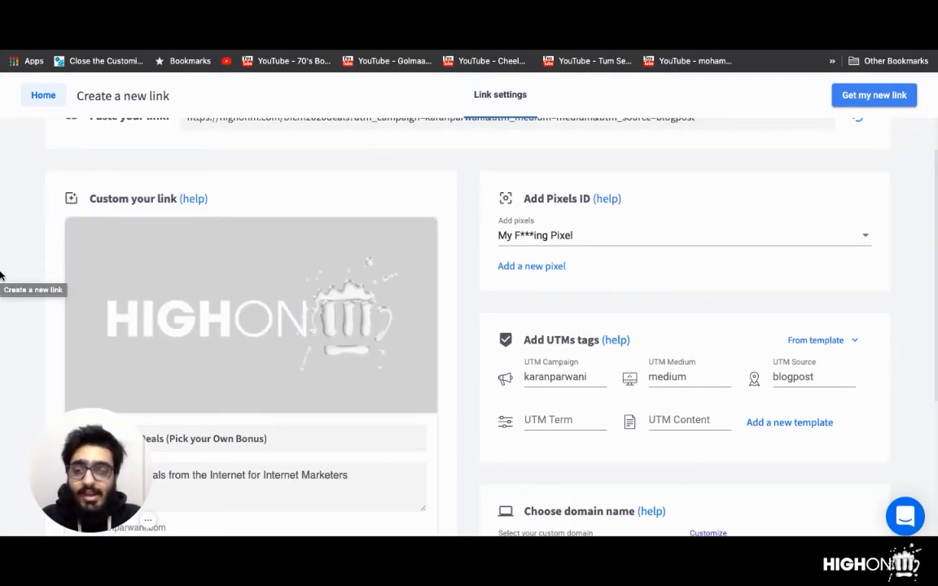
scroll(277, 375, down, 2)
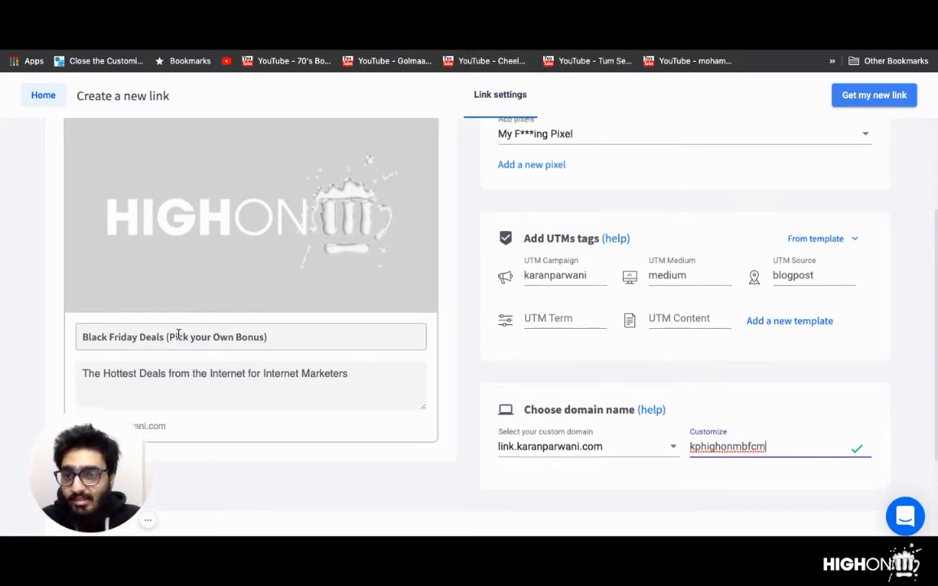
scroll(178, 334, up, 1)
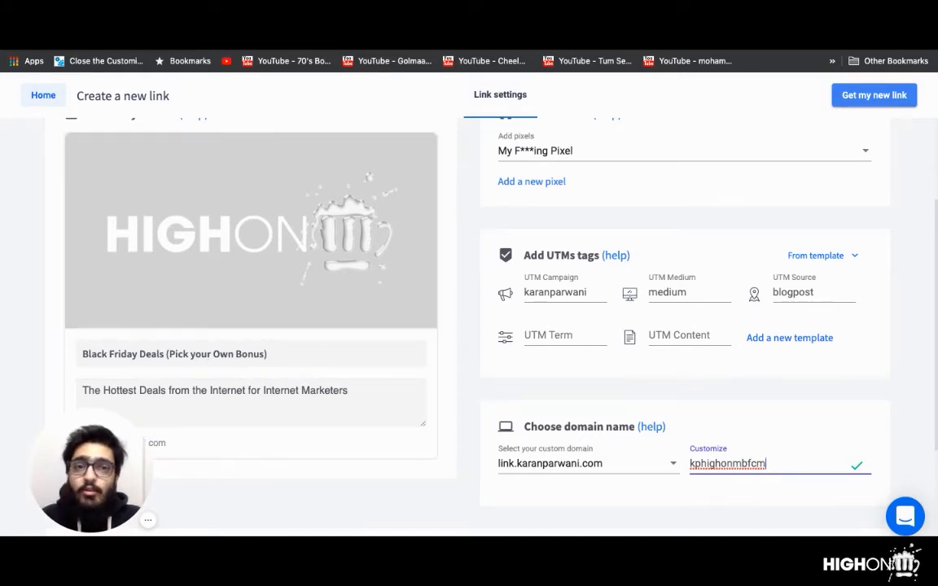
Step: Look through the Black Friday deals page, from the sign-up banner and bonus steps to the hot deals, and return to the link form
key(ctrl+t)
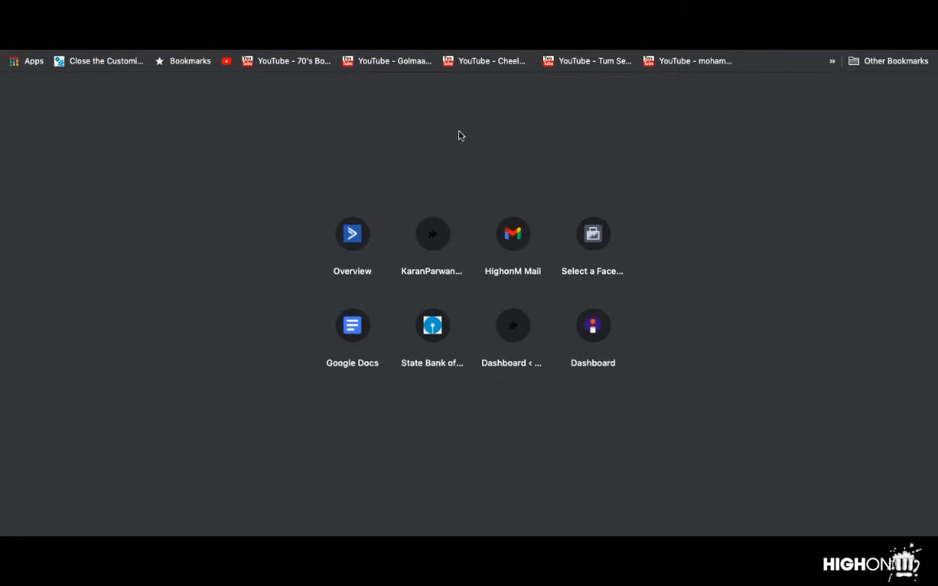
click(321, 24)
click(100, 18)
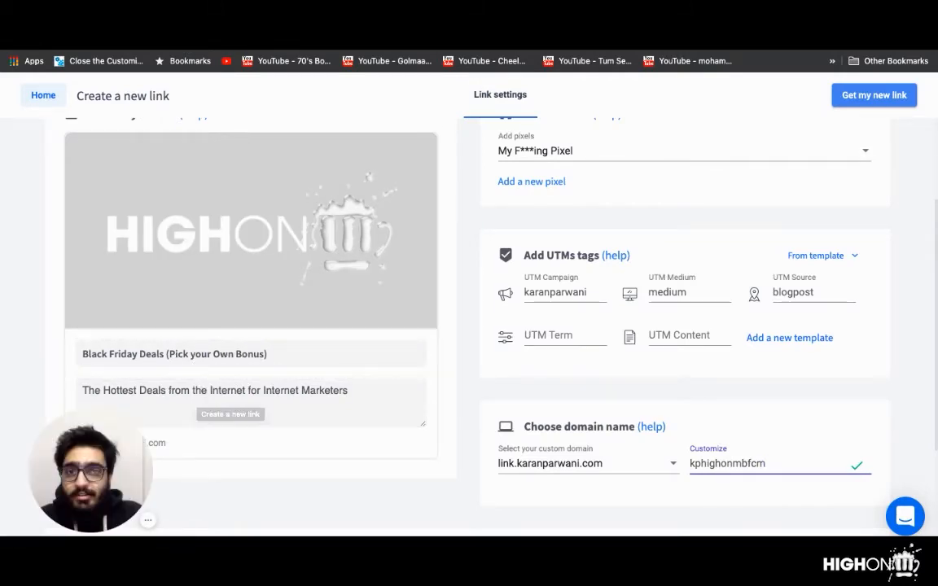
click(506, 18)
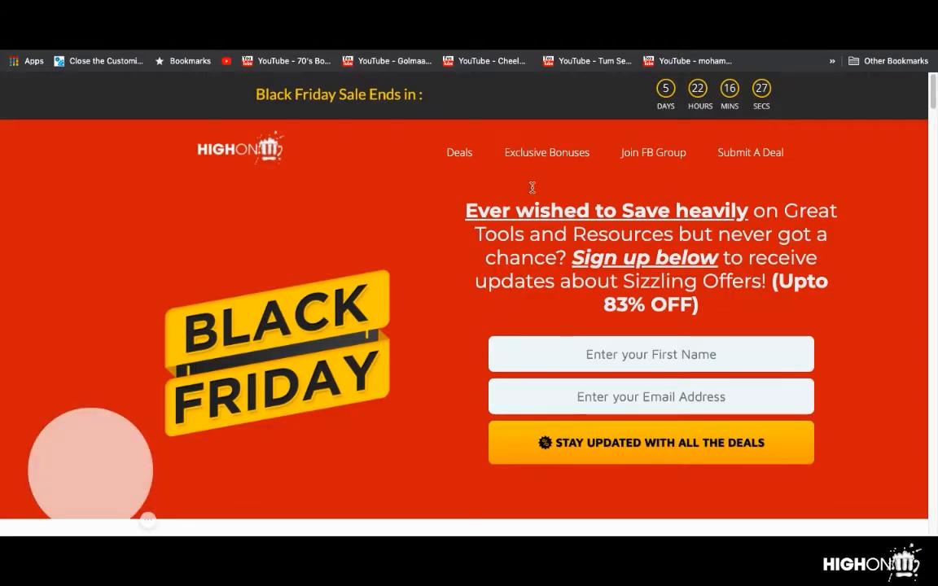
scroll(444, 279, down, 3)
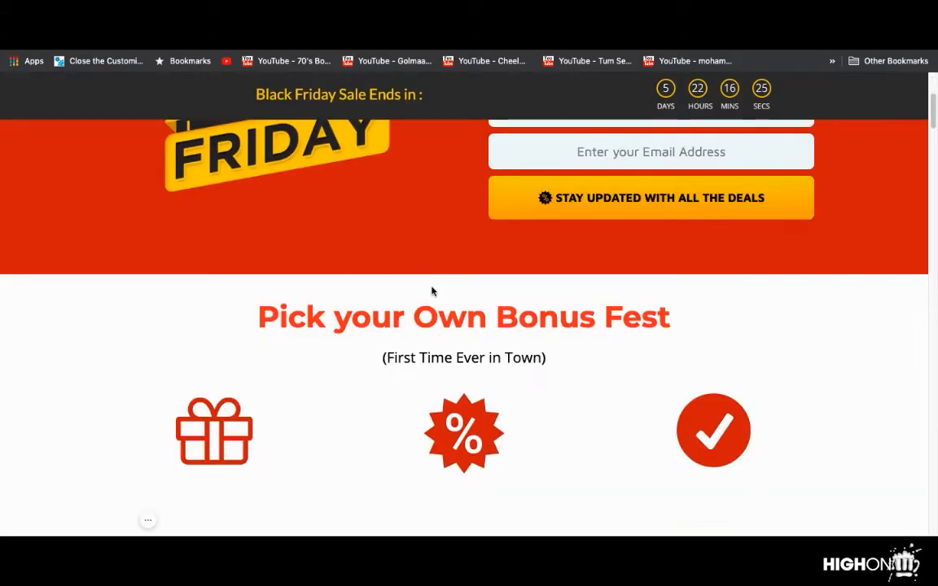
scroll(433, 291, down, 1)
scroll(352, 289, down, 5)
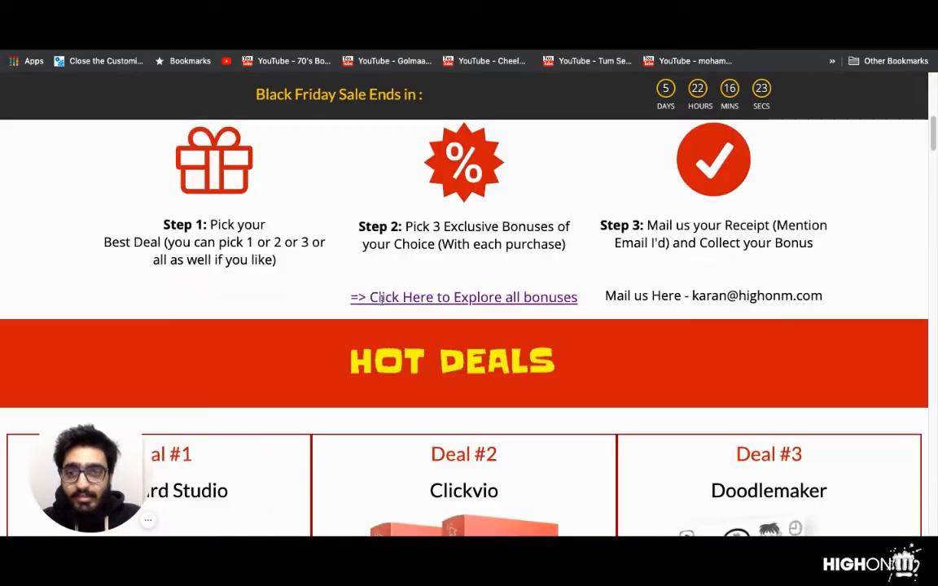
scroll(418, 297, down, 5)
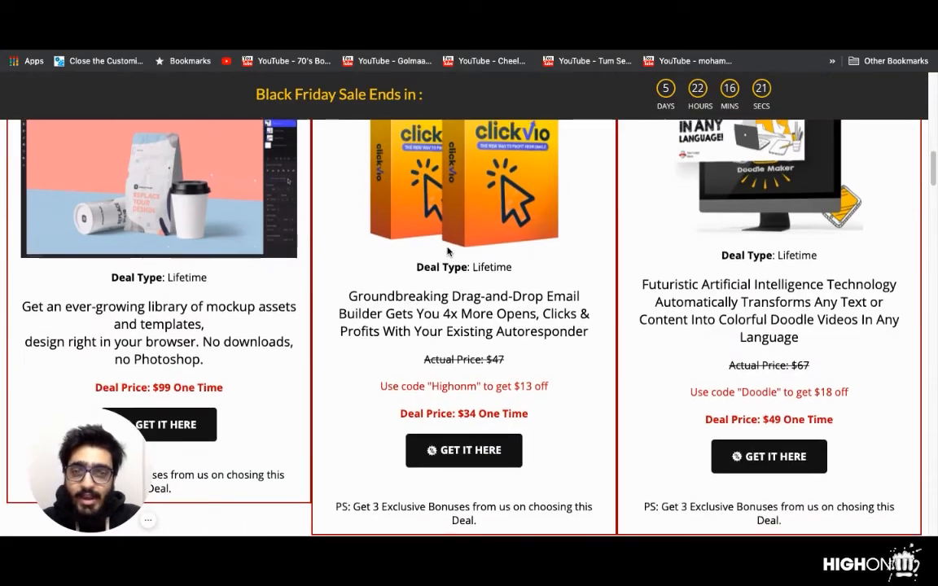
scroll(447, 251, up, 4)
scroll(447, 252, up, 5)
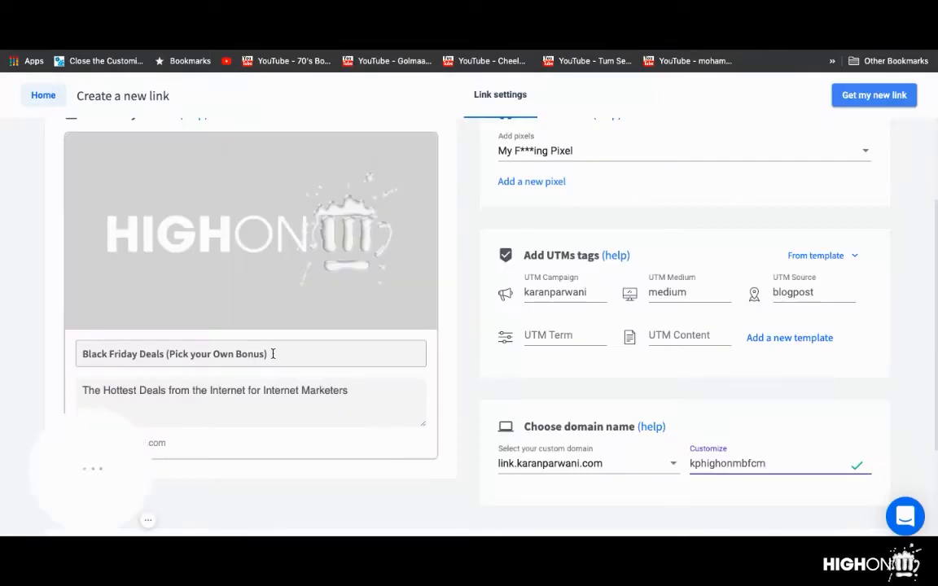
Step: Replace the link preview's title with "Upto 83% Off on 25+ Lifetime Deals!"
click(273, 353)
key(ctrl+a)
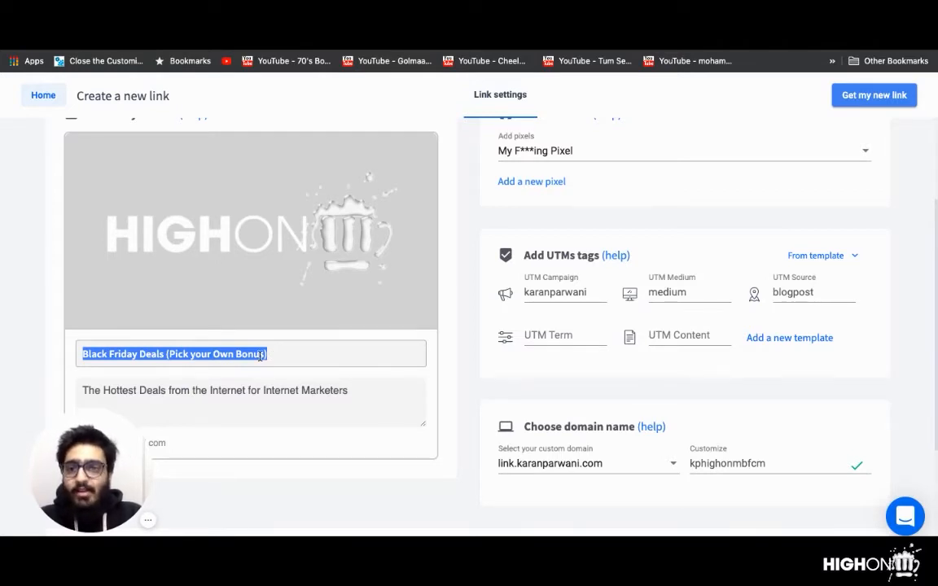
text(83% O)
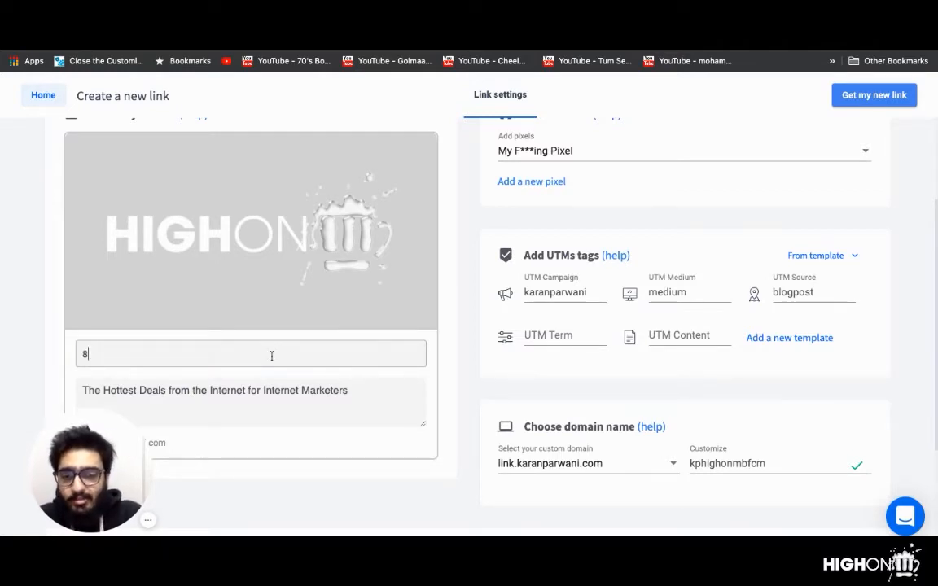
key(BackSpace)
key(BackSpace)
key(BackSpace)
key(BackSpace)
key(BackSpace)
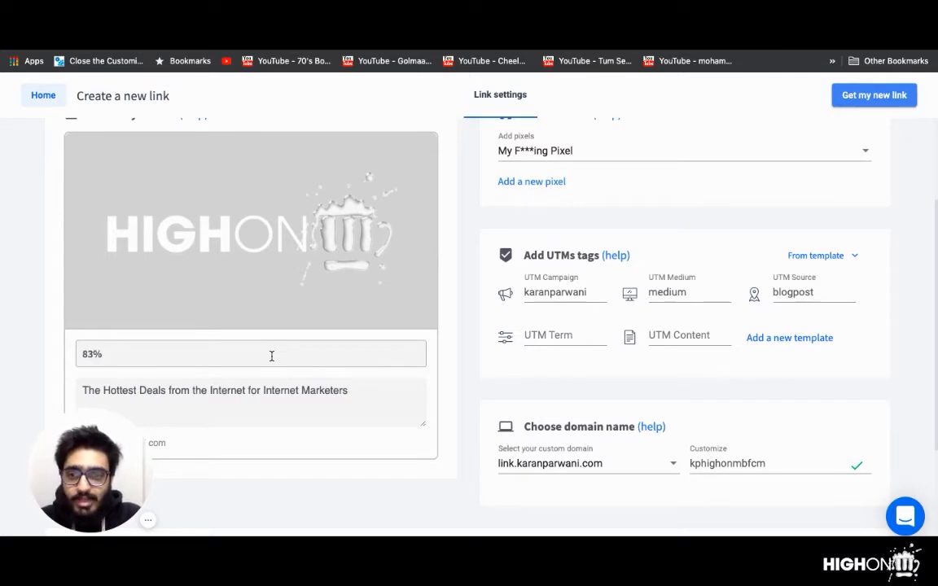
text(UPt)
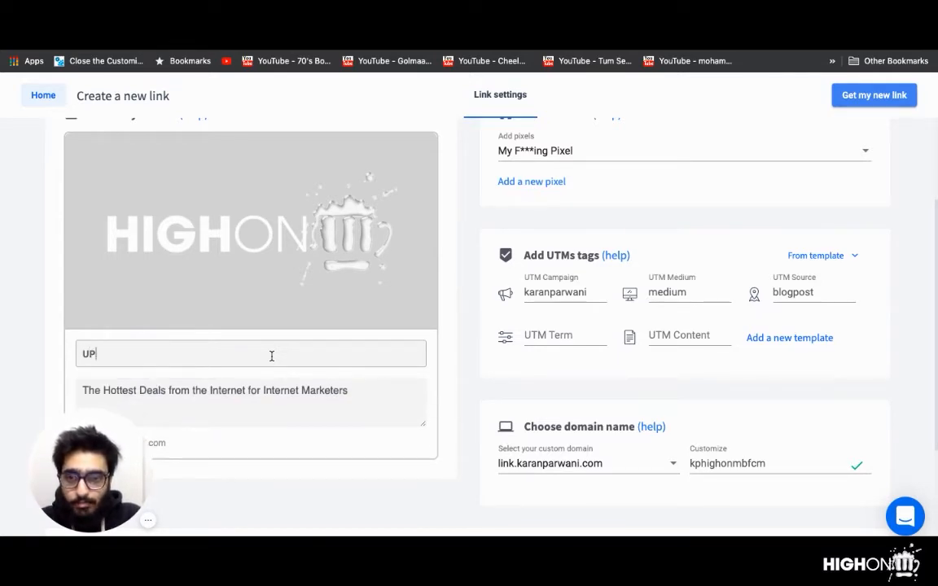
key(BackSpace)
key(BackSpace)
text(pto 8)
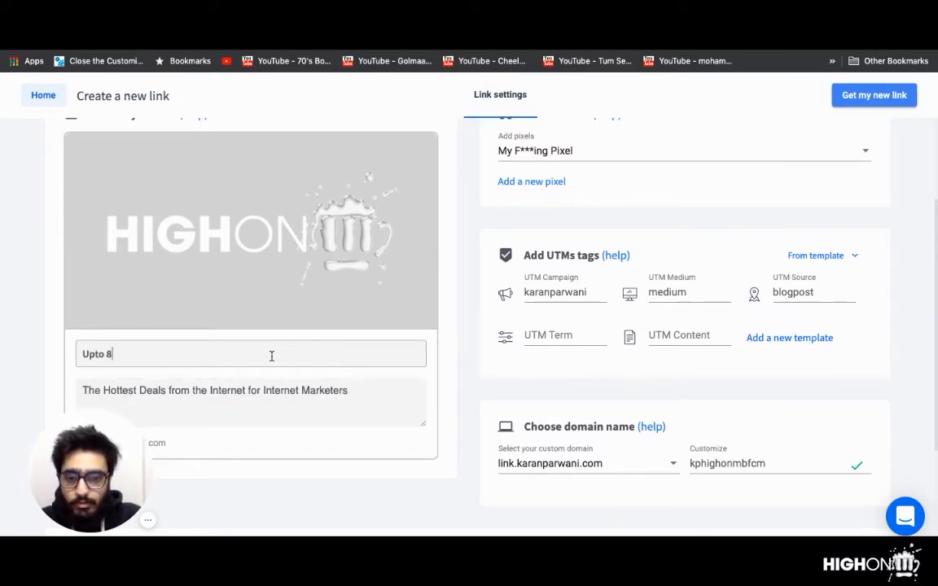
text(3% Off on 25)
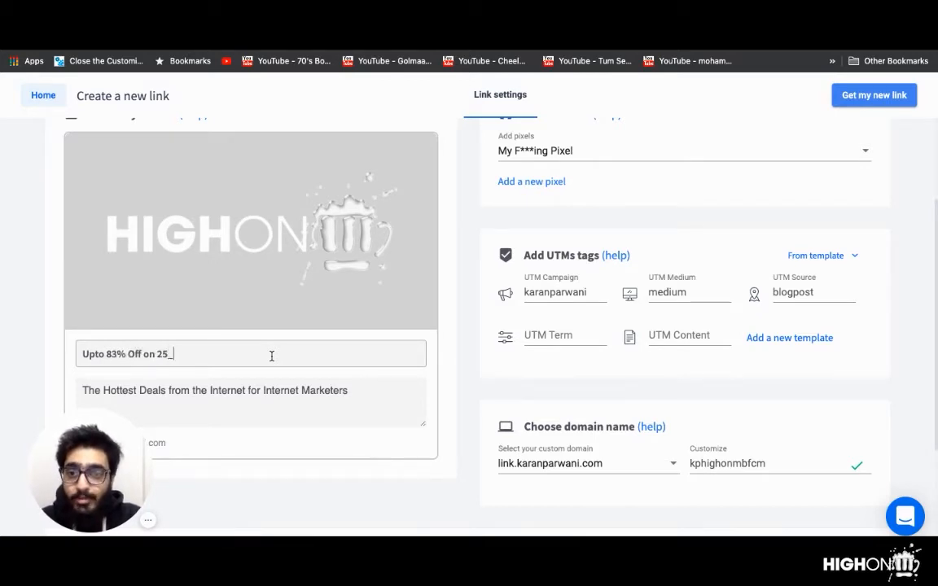
key(BackSpace)
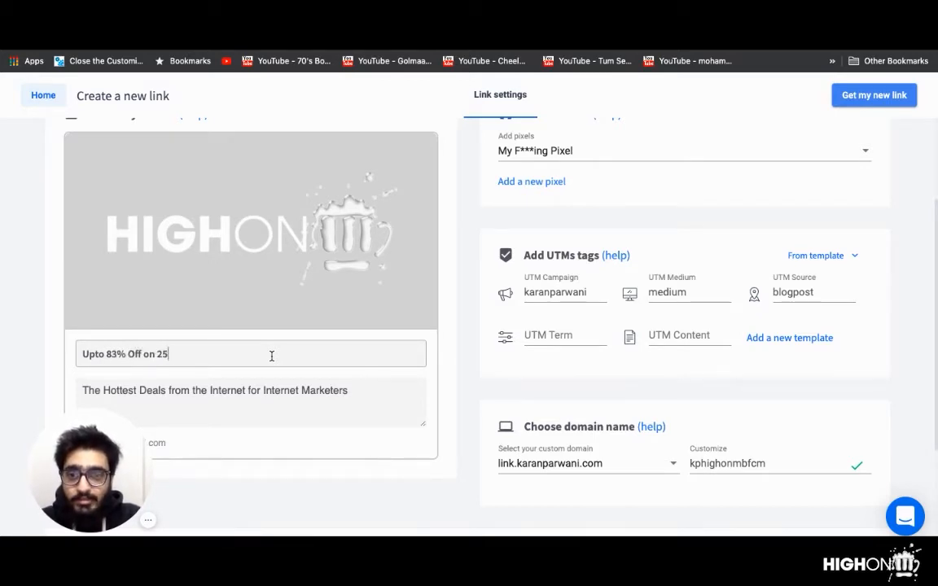
key(BackSpace)
key(BackSpace)
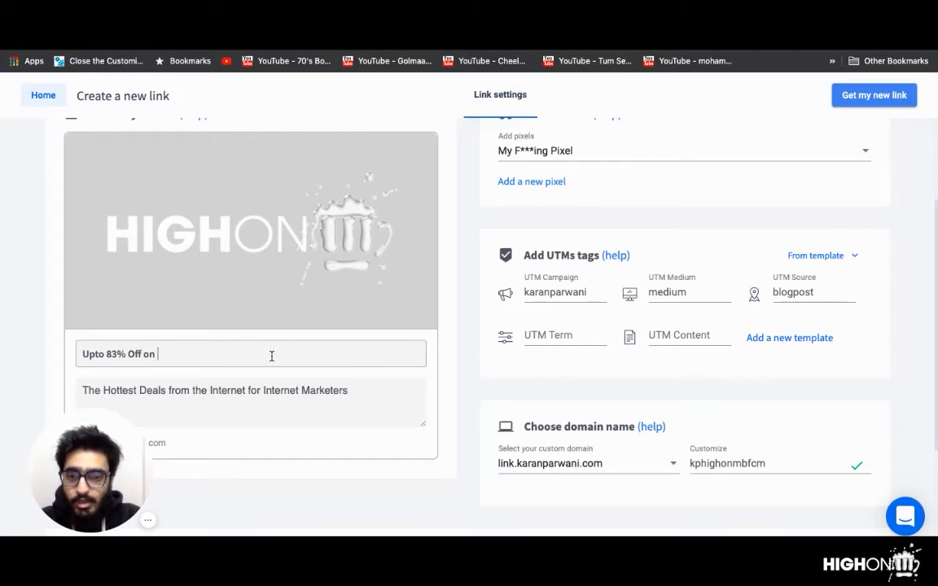
text(25+)
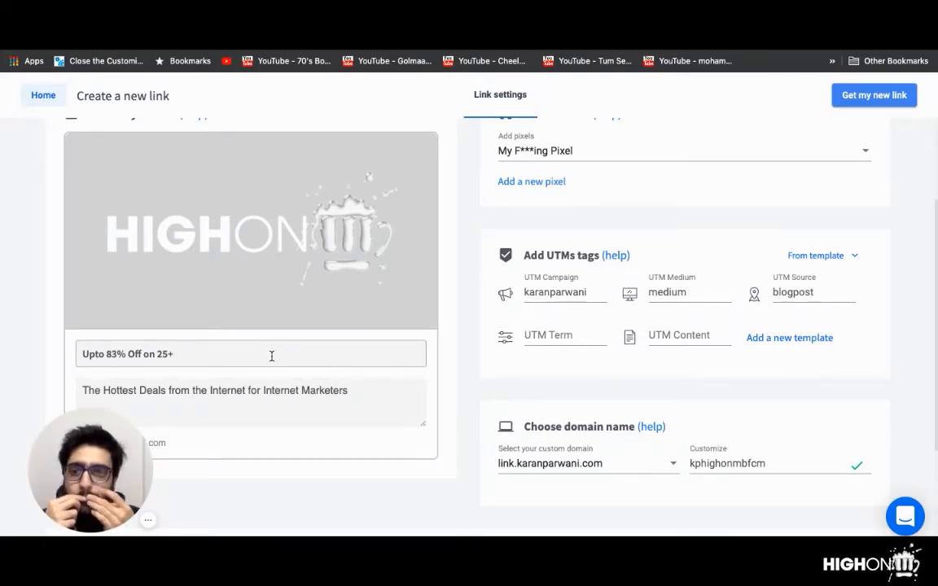
text(L)
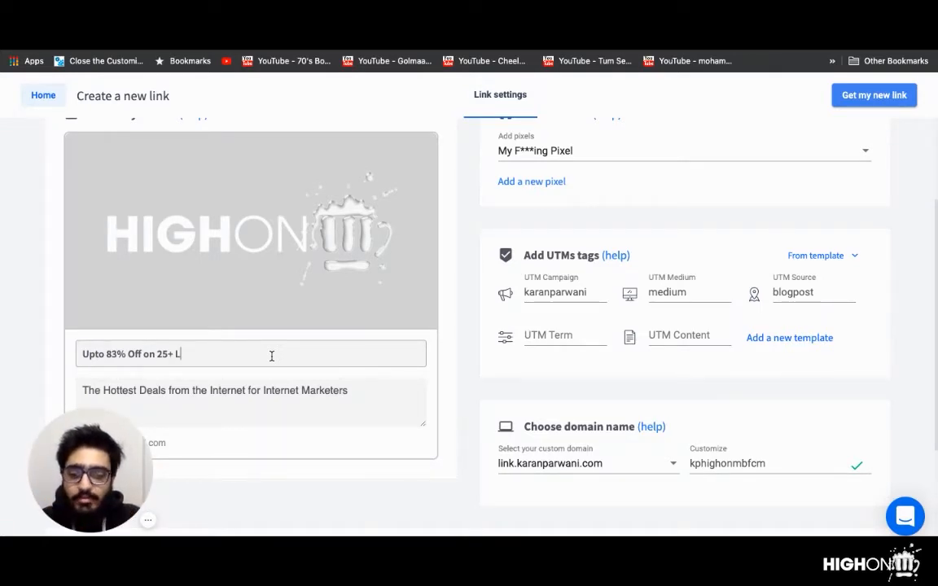
text(ifetime Deal)
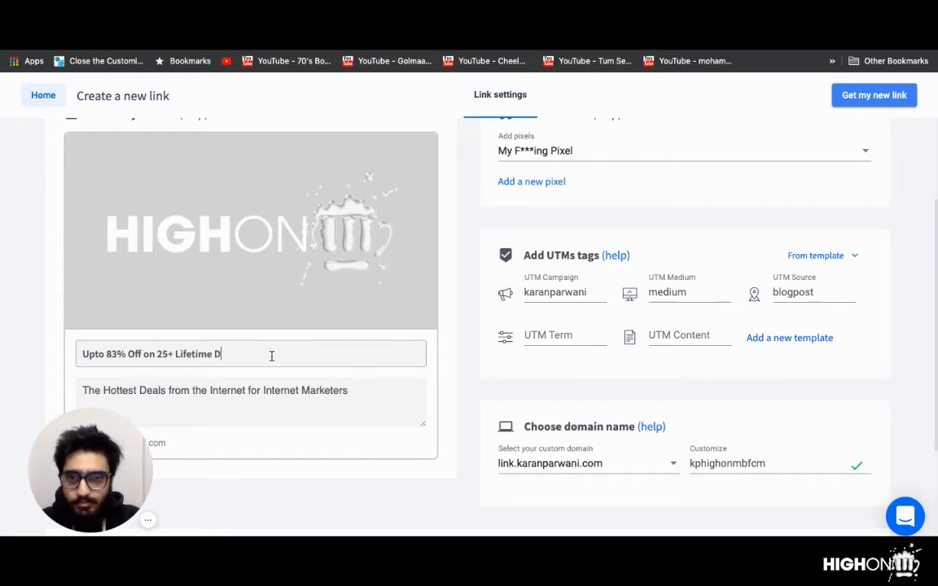
key(BackSpace)
key(BackSpace)
key(BackSpace)
text(w)
key(BackSpace)
text(eals!)
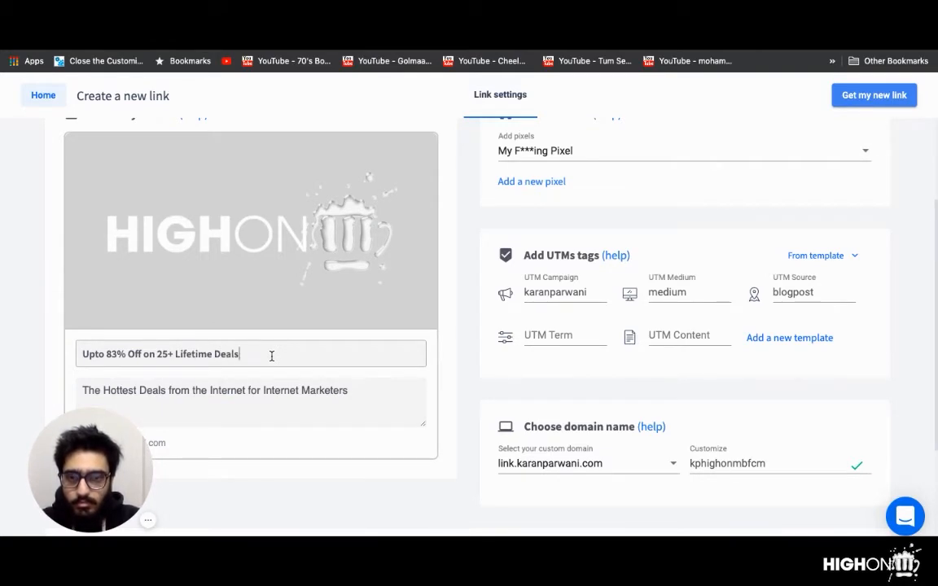
Step: Replace the link preview's description with "Don't forget to grab them as they would only come up next year :)"
click(270, 389)
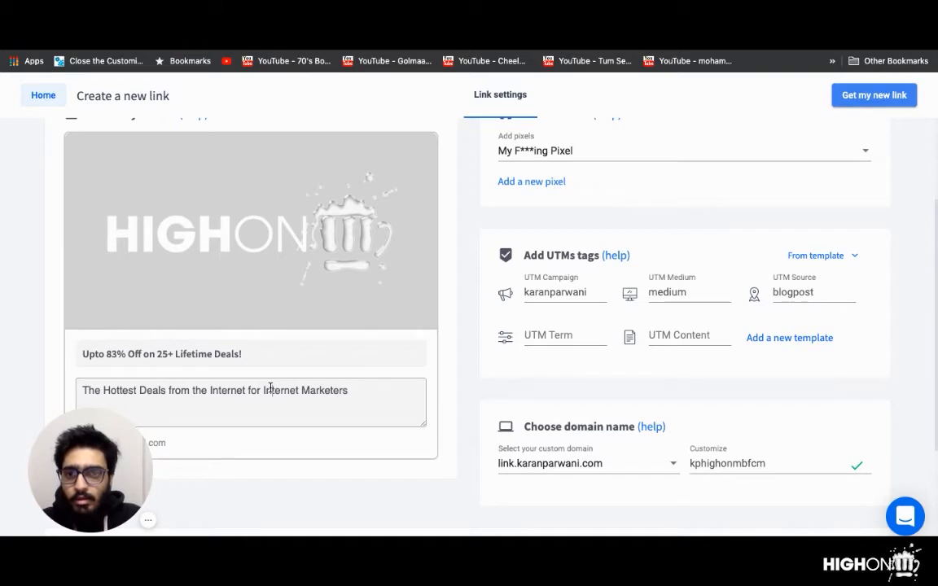
key(ctrl+a)
key(BackSpace)
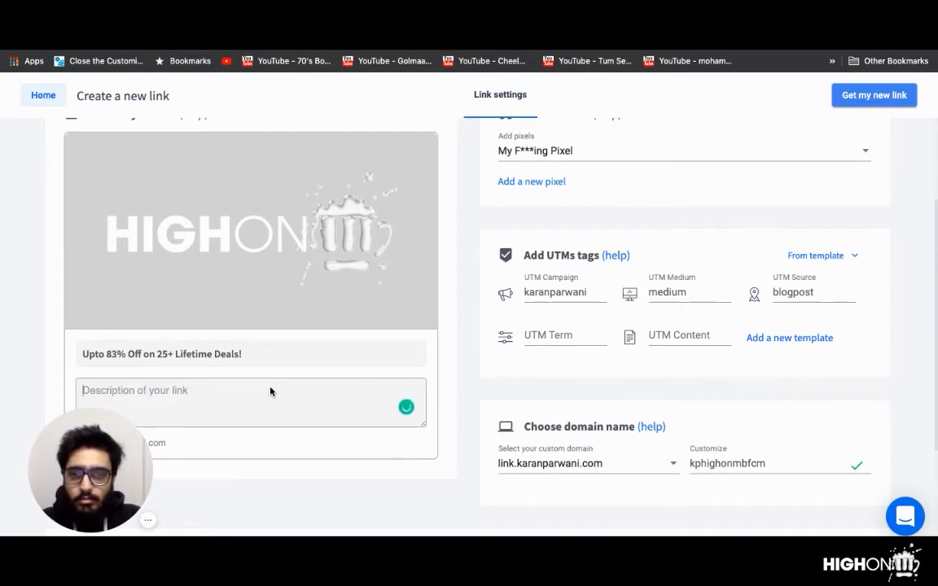
text(Don)
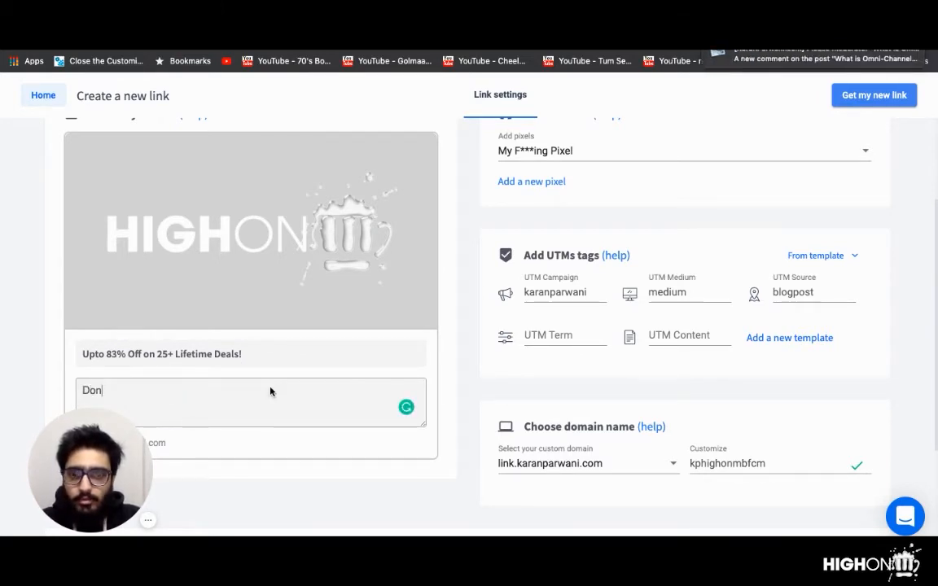
text('t forge)
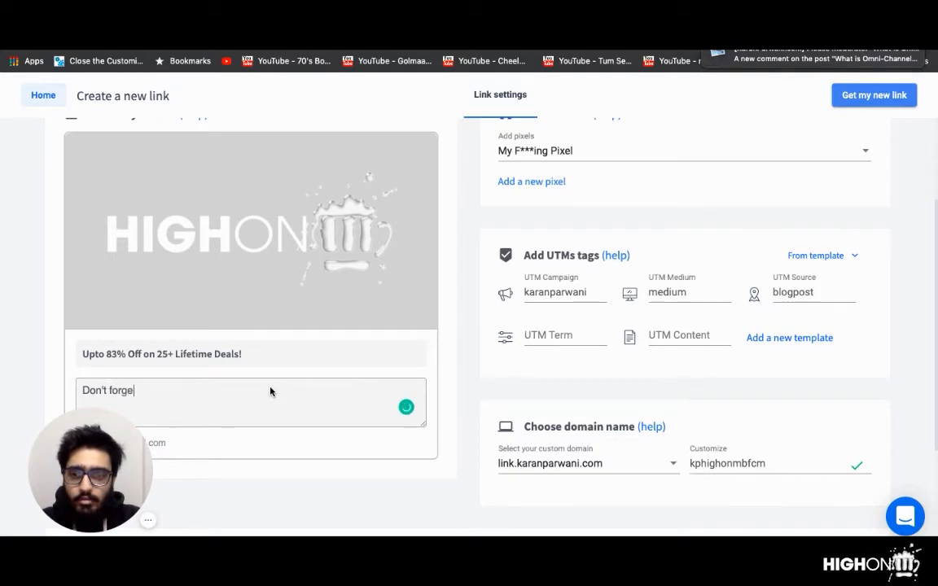
text(t to )
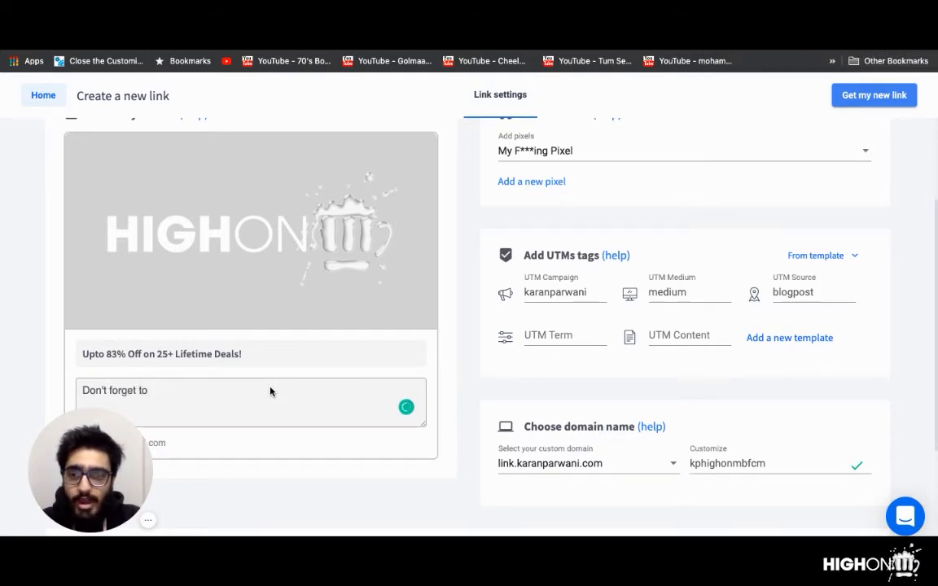
text(grab them a)
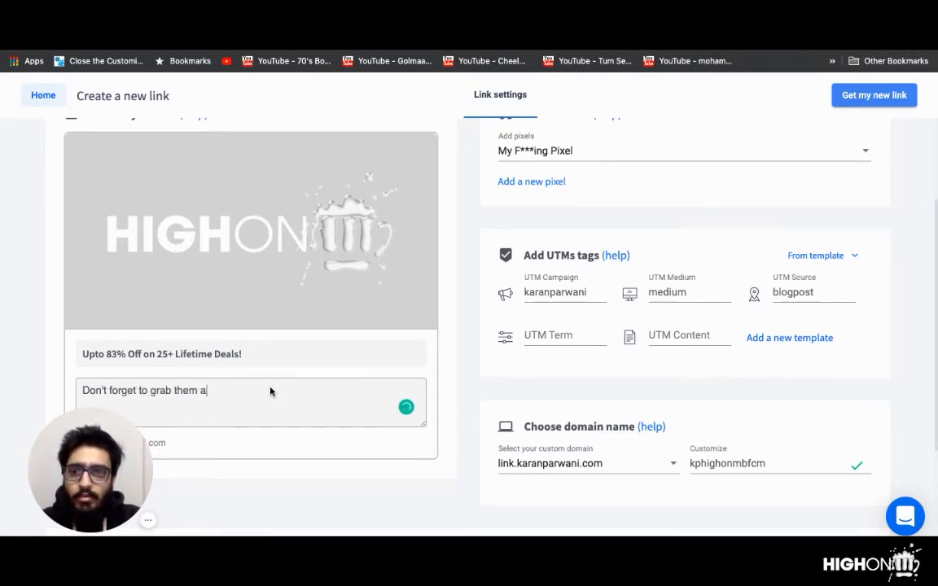
text(s they w)
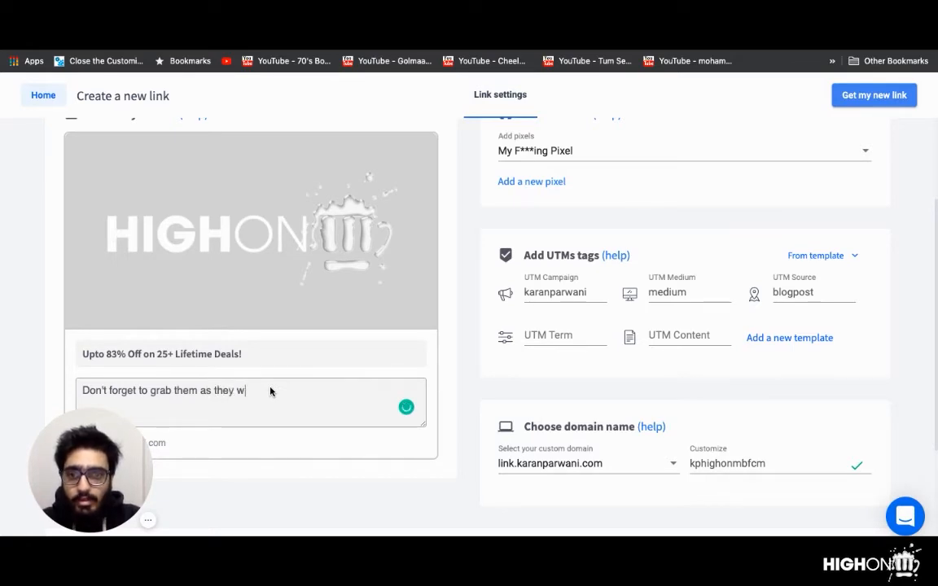
text(ould onl)
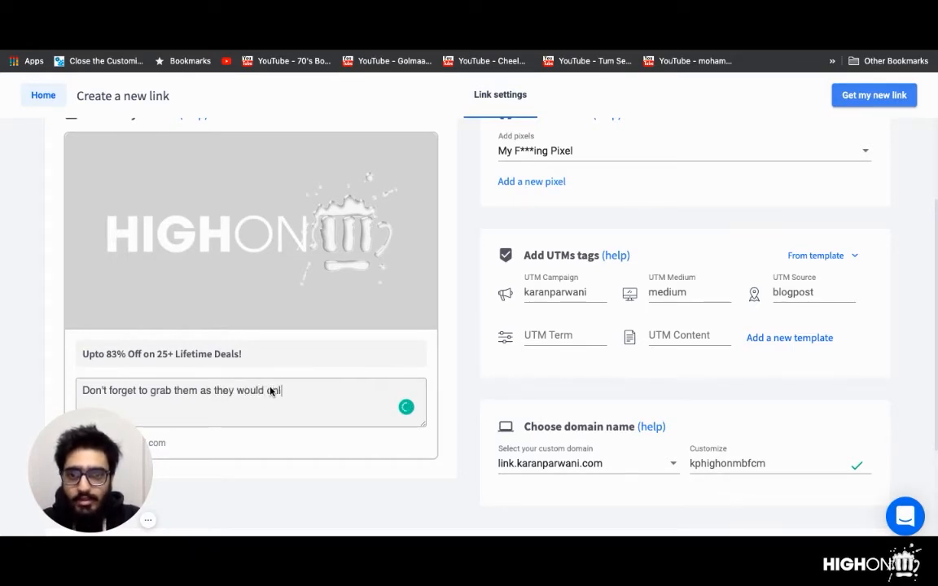
text(y come up )
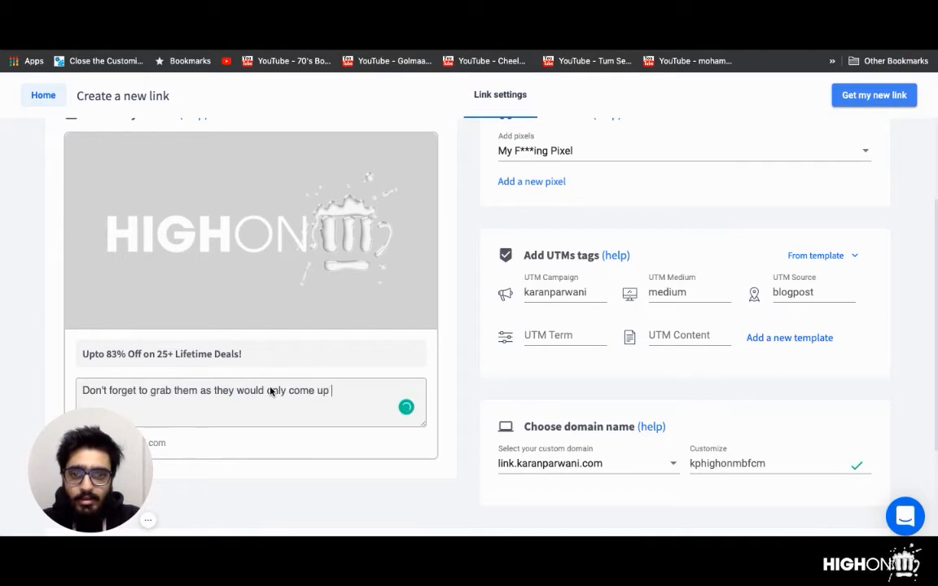
text(next year )
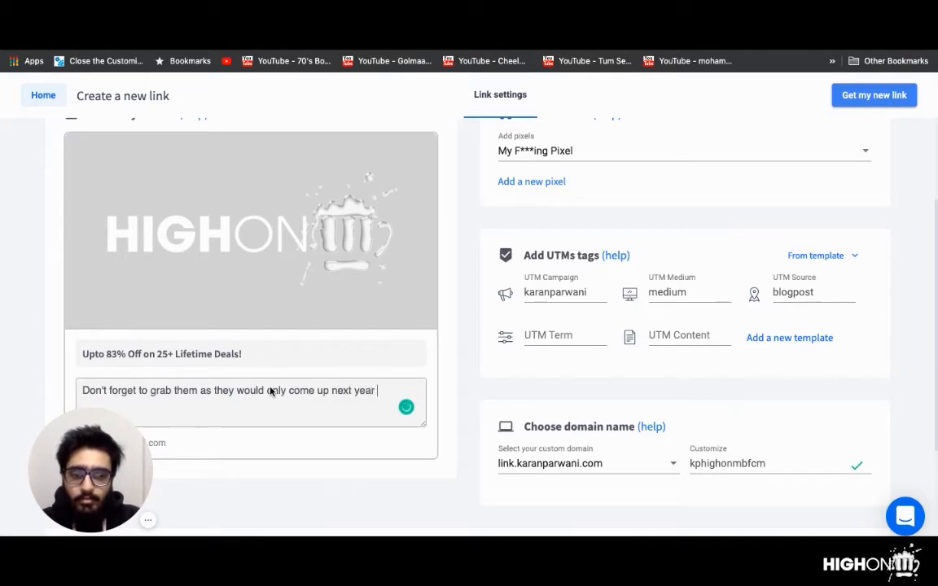
text(:))
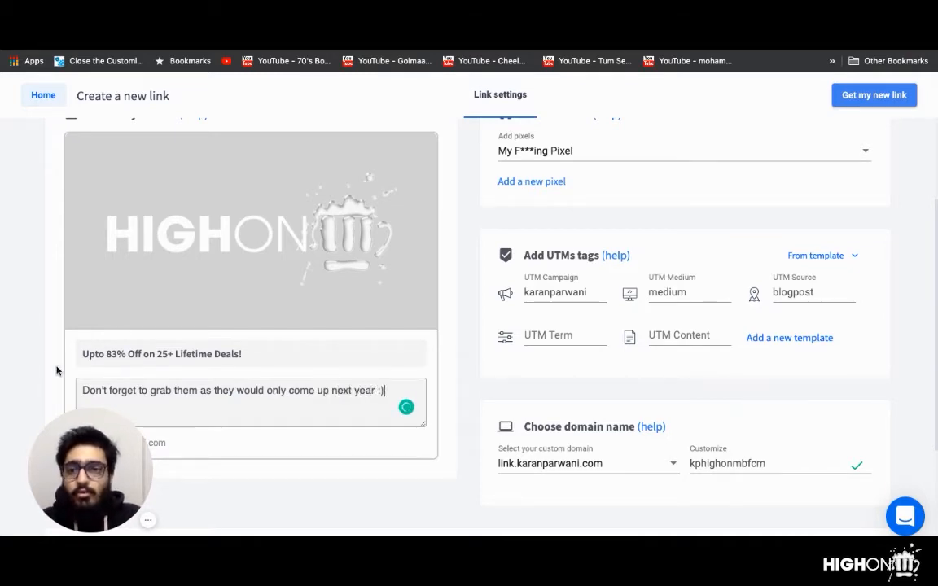
Step: Review the customized link preview and the UTM parameters appended to the destination URL
scroll(139, 310, down, 2)
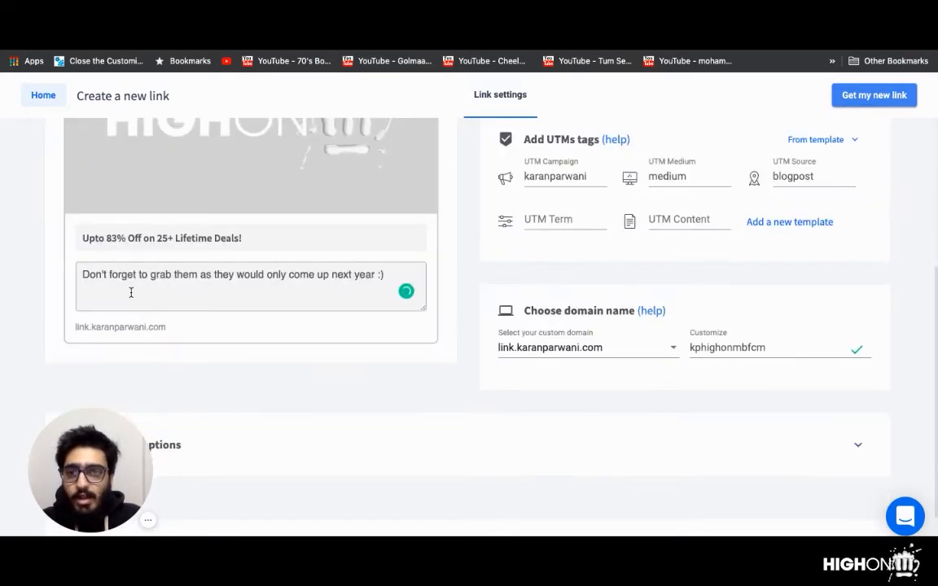
scroll(131, 292, up, 1)
scroll(131, 293, up, 1)
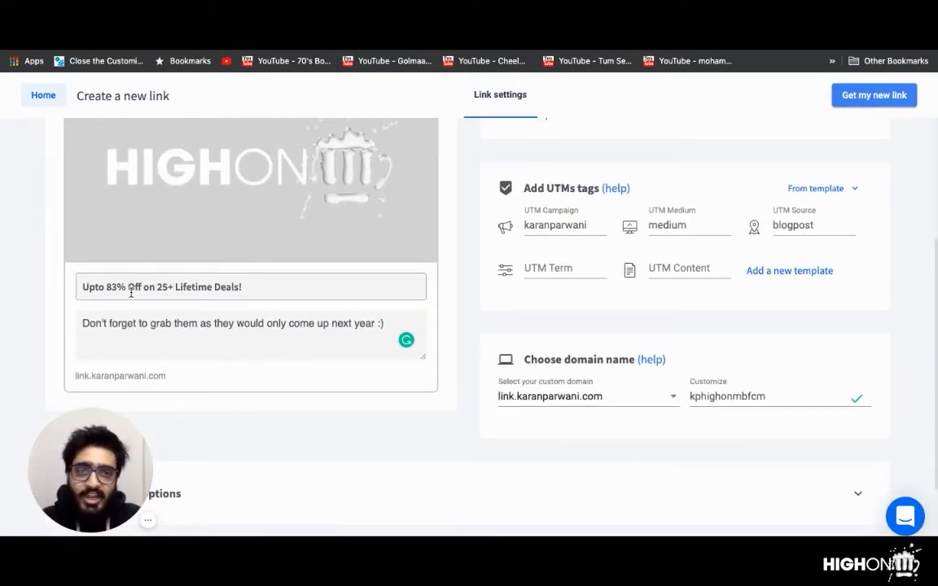
scroll(18, 256, down, 3)
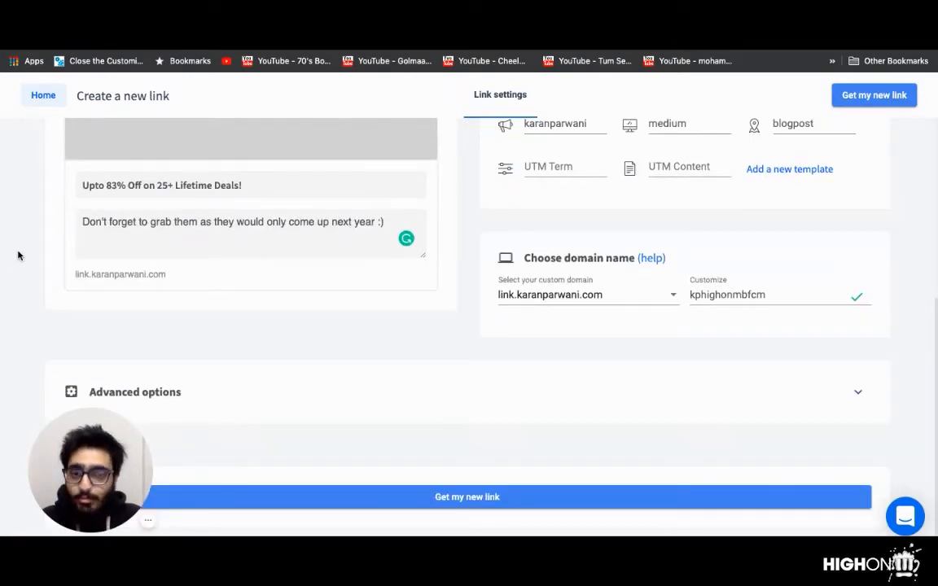
scroll(395, 318, up, 3)
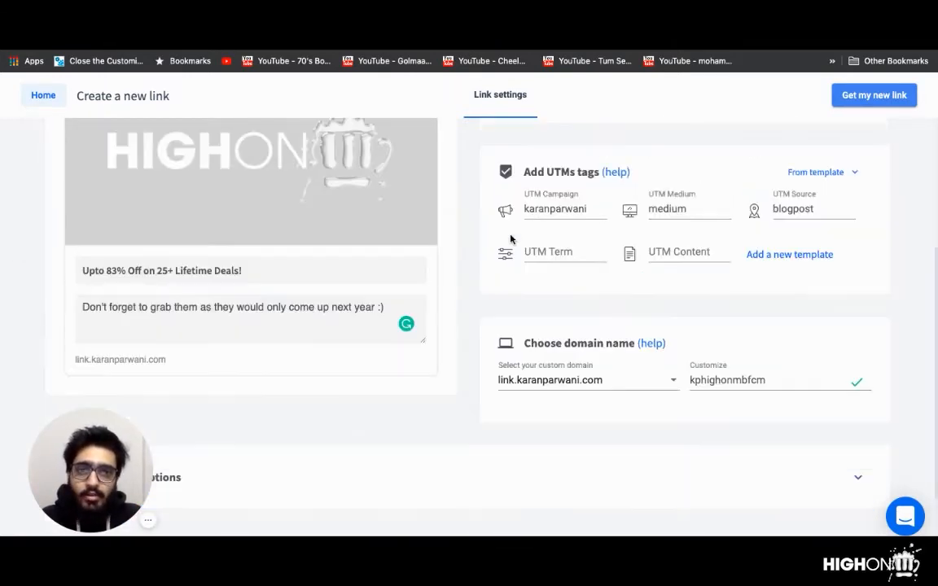
scroll(569, 174, up, 5)
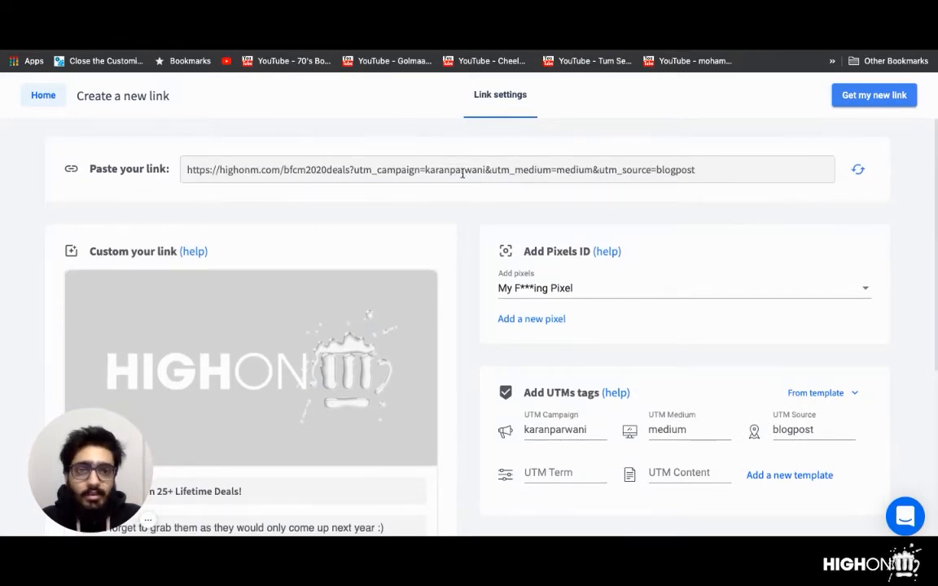
click(352, 170)
drag(369, 170, 712, 203)
click(713, 204)
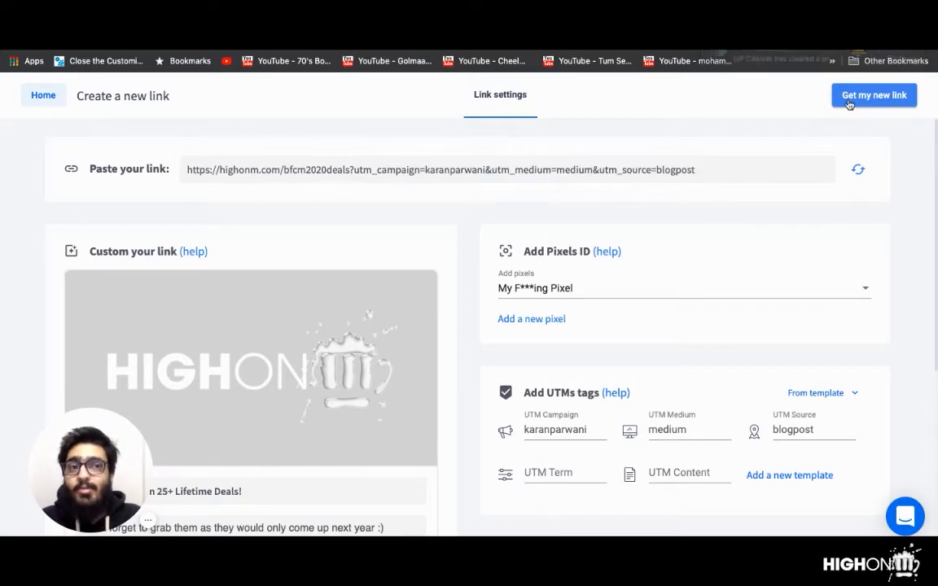
Step: Expand the advanced options of the new link to reach the folder, embed widget, tags and rotator settings
scroll(681, 200, down, 4)
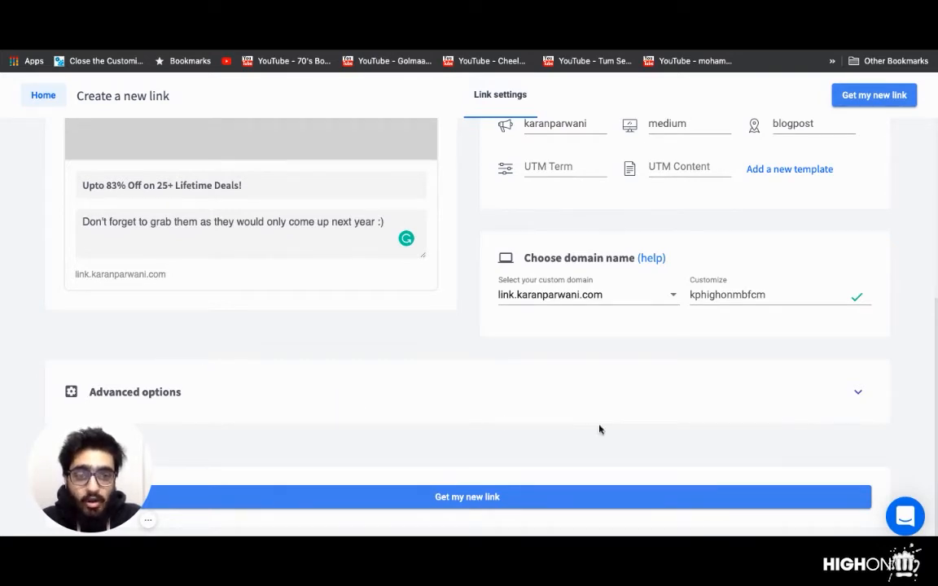
click(857, 396)
scroll(524, 311, down, 1)
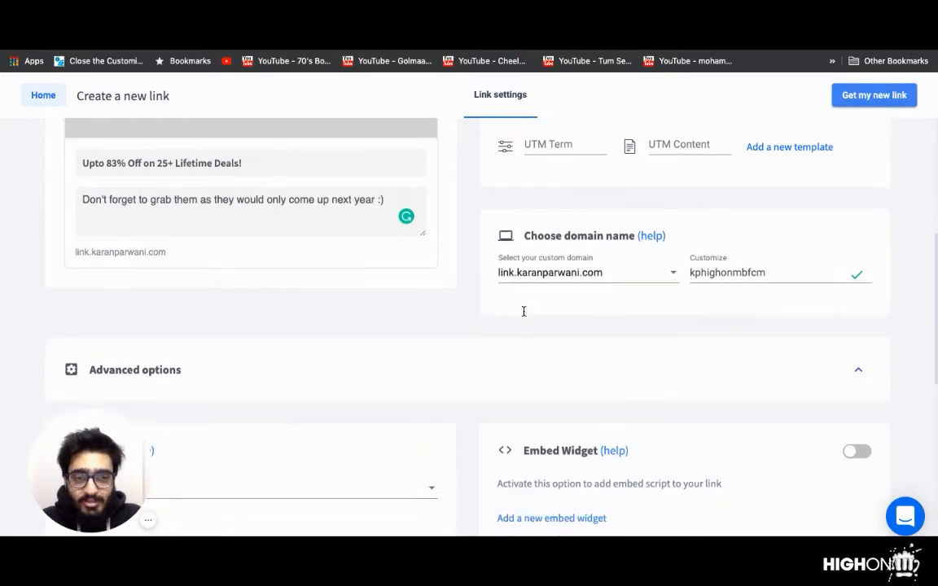
scroll(523, 311, down, 4)
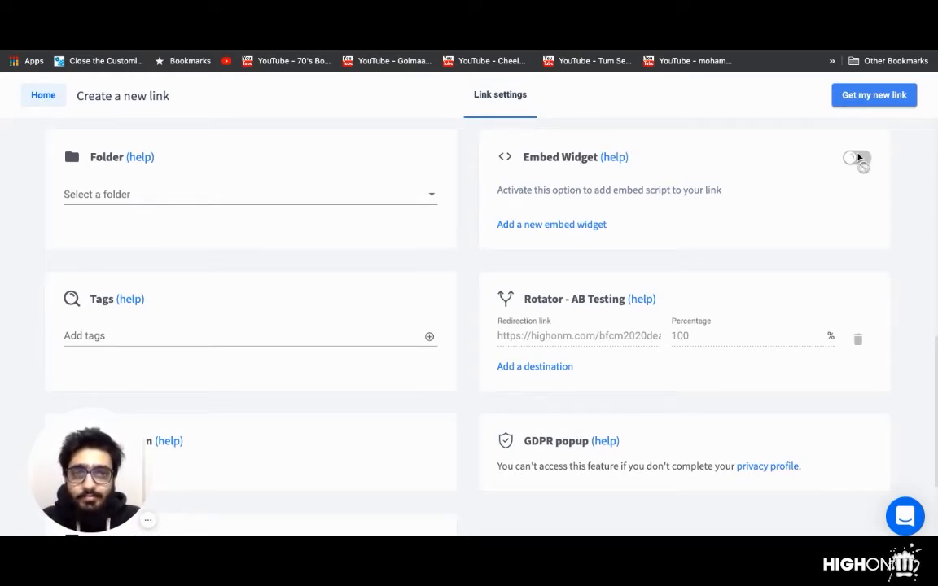
Step: Switch the embed widget on to view its script selector, turn it off again, and check the available folders without choosing one
click(859, 163)
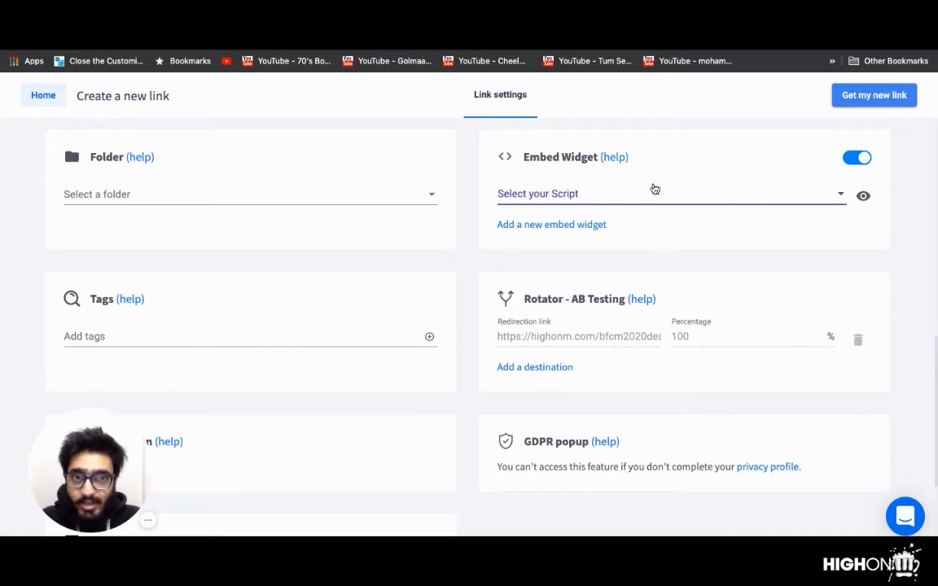
click(855, 159)
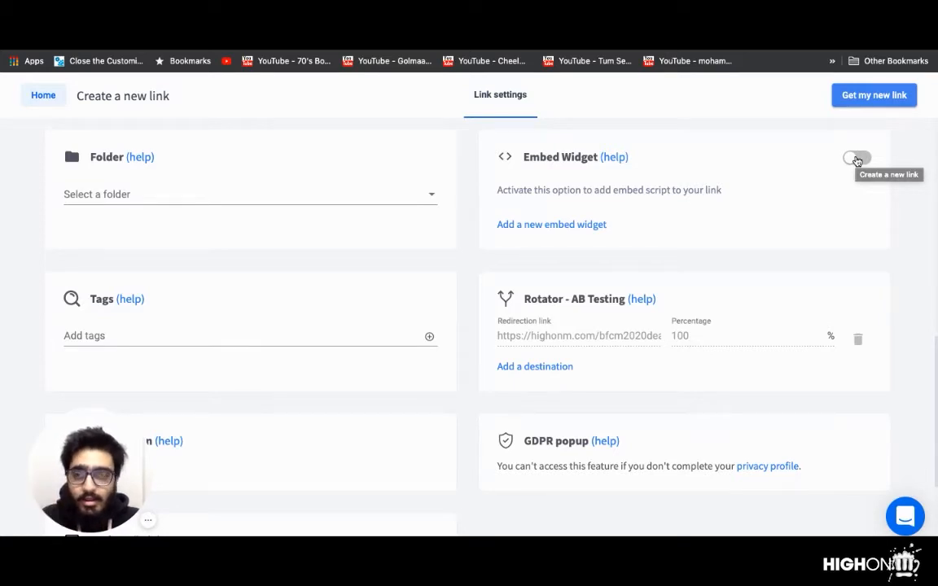
click(312, 198)
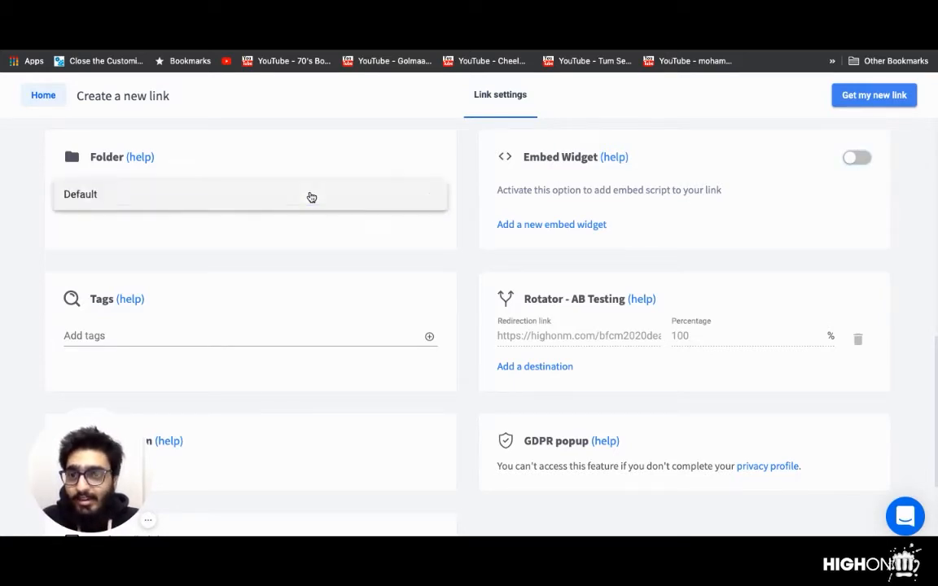
click(13, 217)
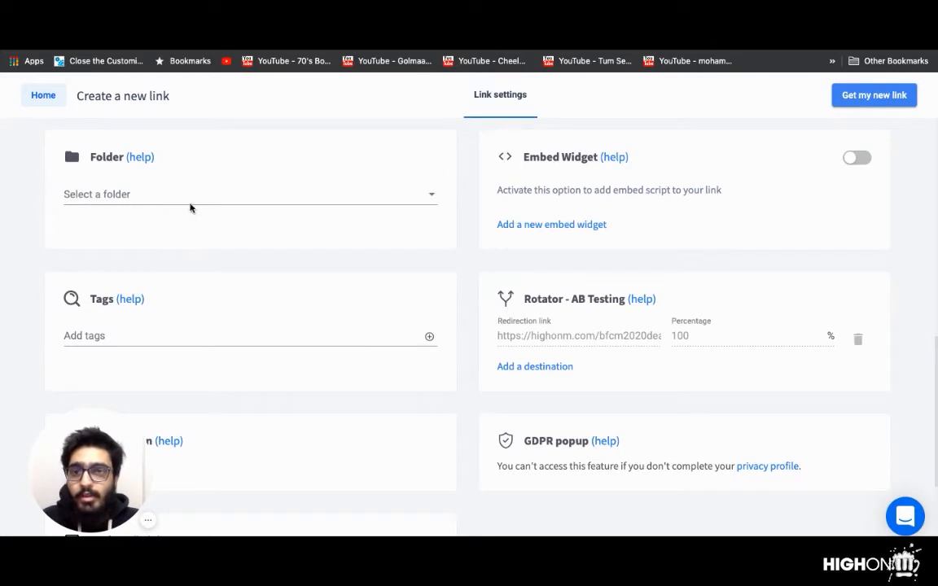
Step: Add the tag bfcmaudienceviahighonm to the new link
scroll(335, 270, down, 1)
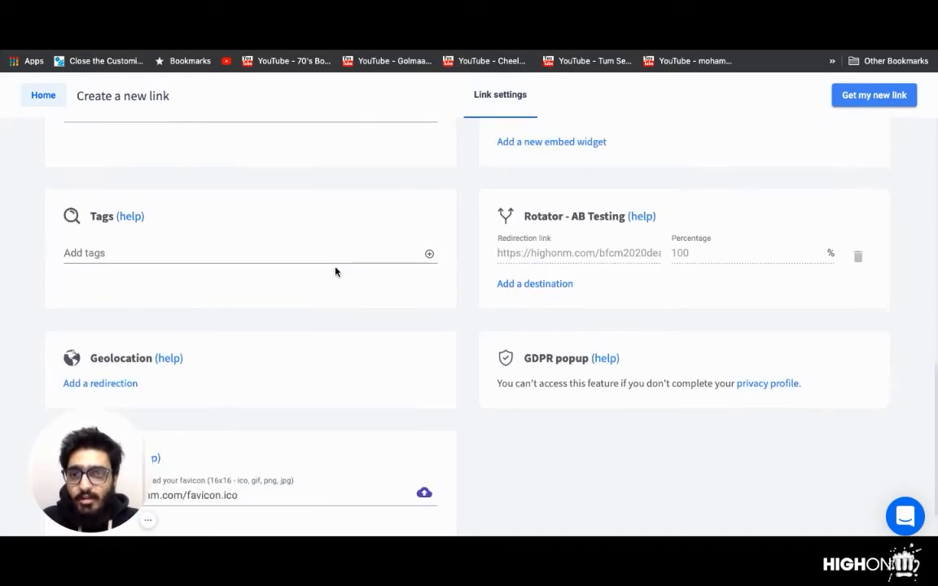
click(253, 253)
click(348, 214)
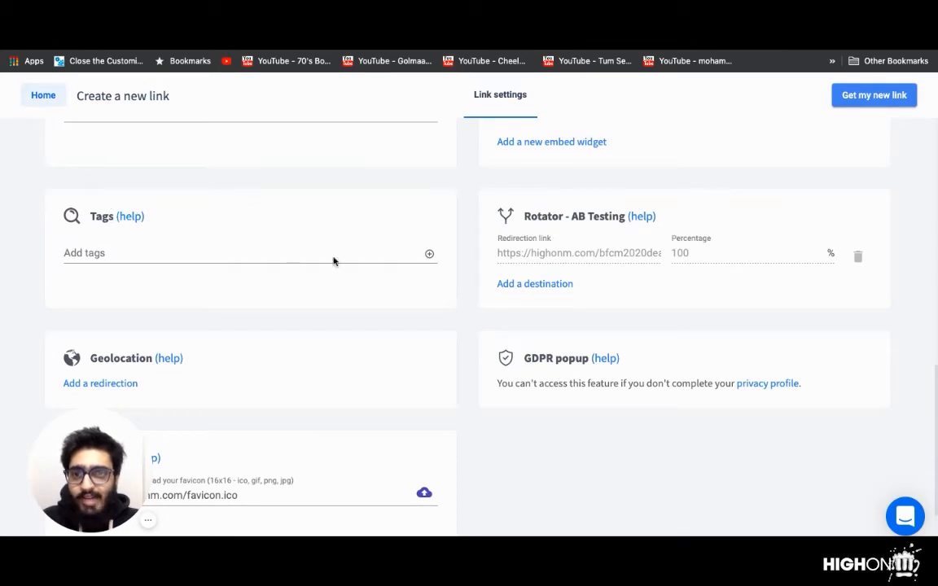
click(247, 253)
text(bf)
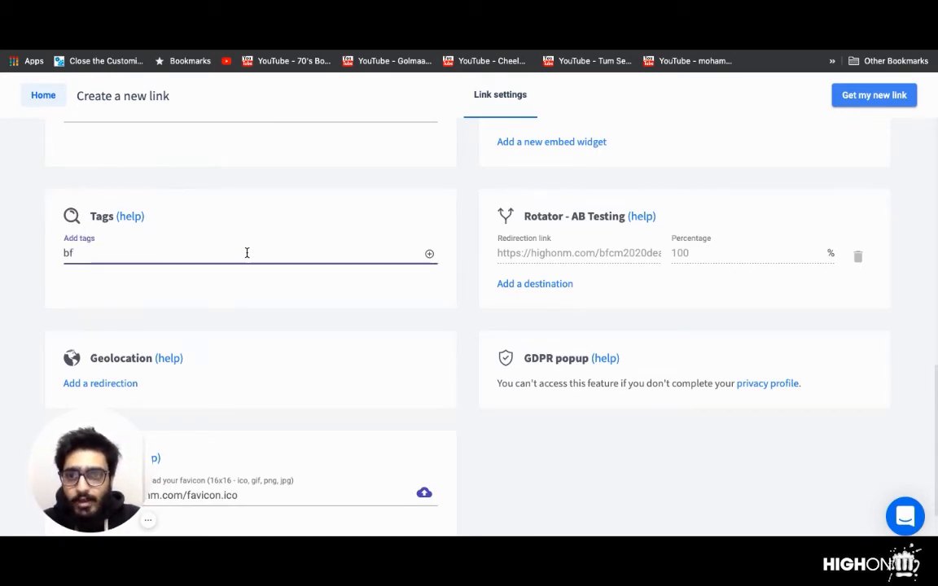
text(cmaudie)
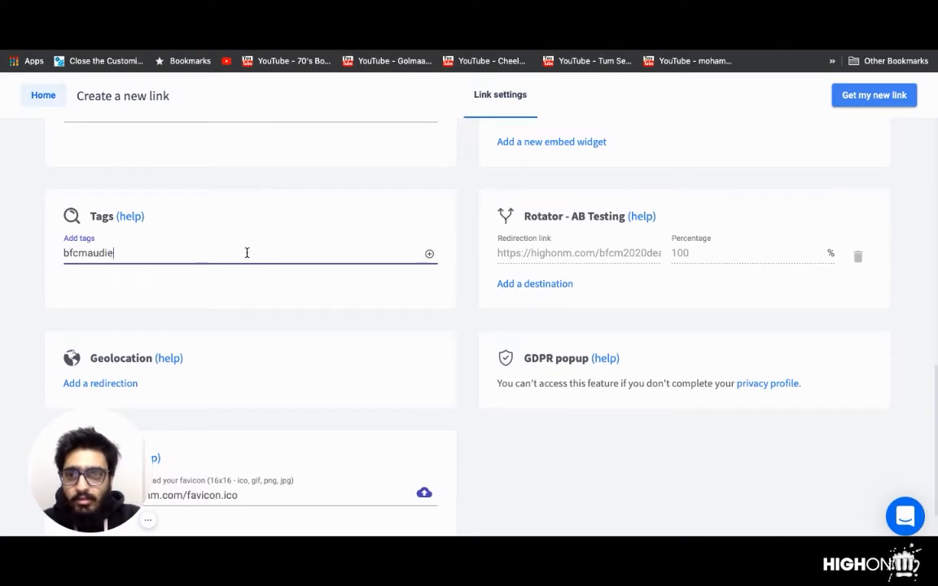
text(nceviahighonm)
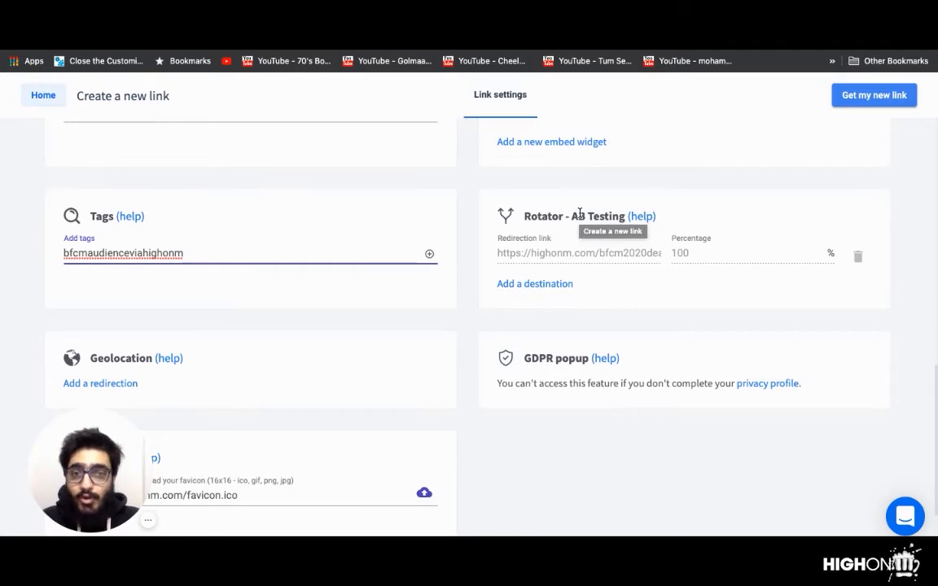
key(Return)
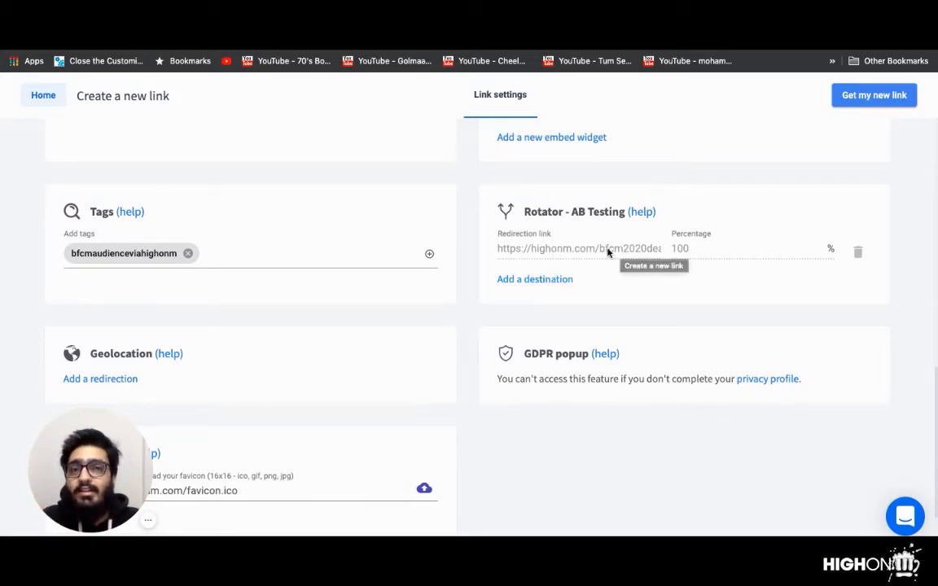
click(535, 280)
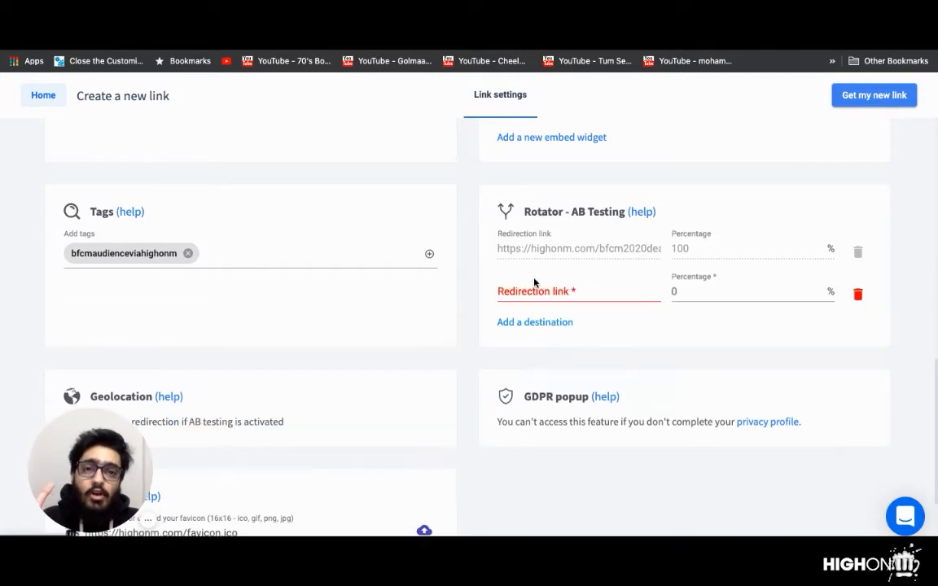
click(581, 291)
text(h)
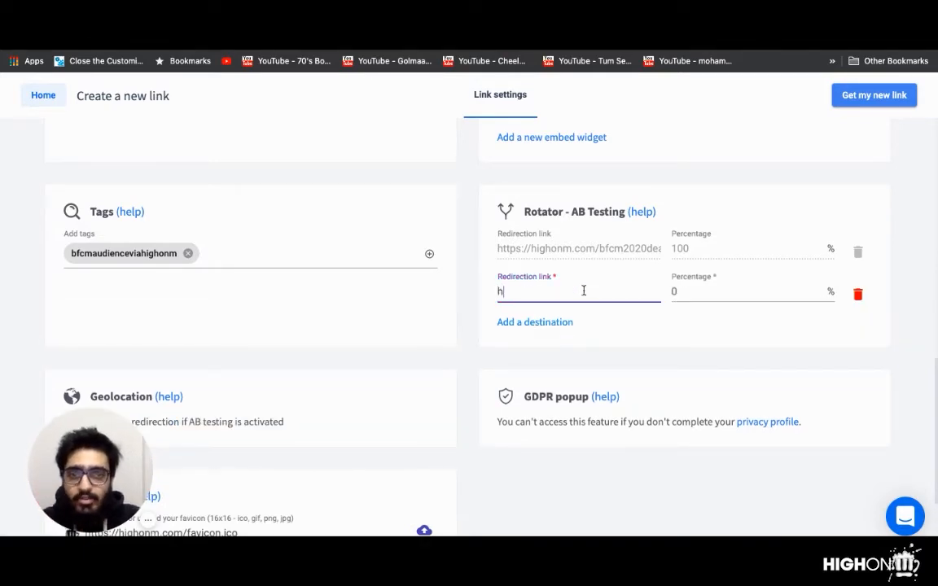
text(ttps://)
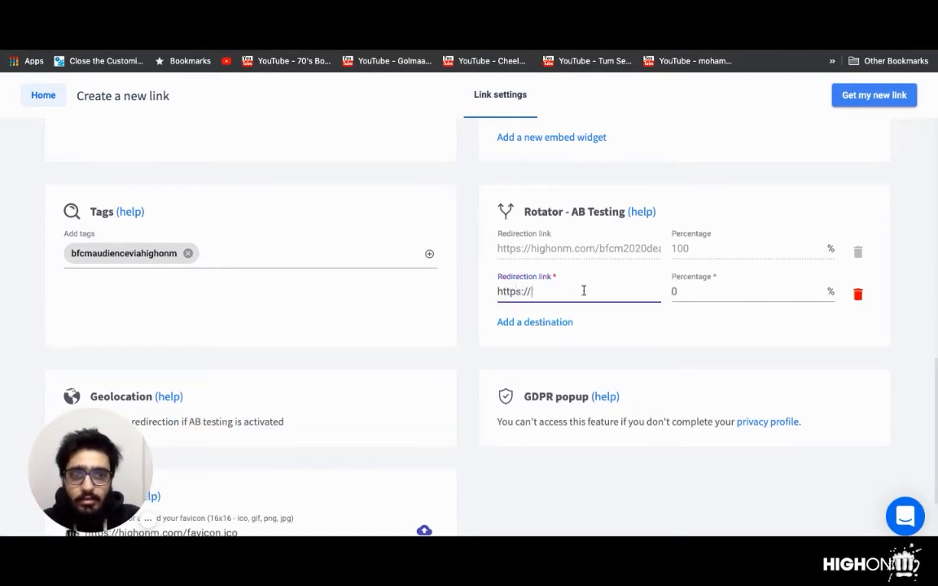
text(highonm.com/)
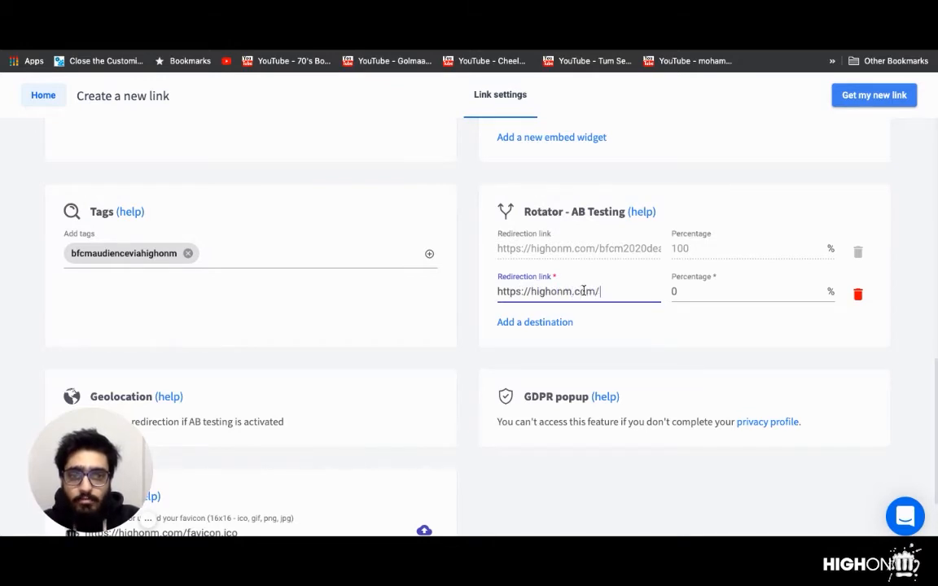
text(bfcm2)
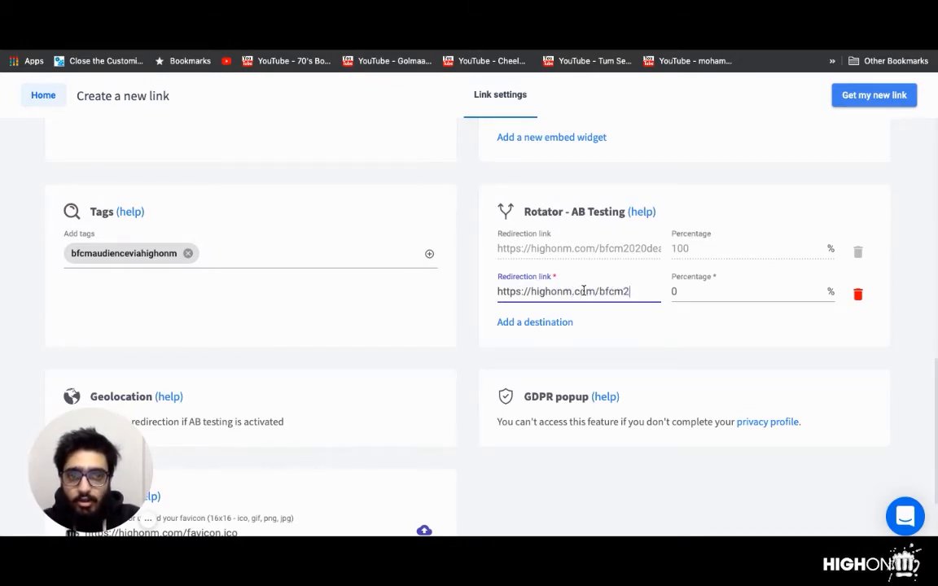
text(020bonus)
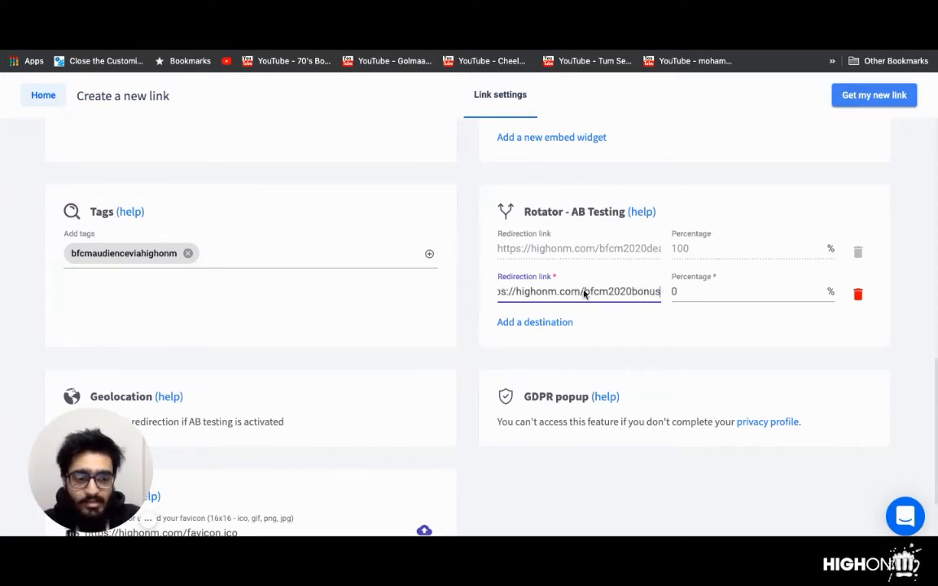
Step: Reopen the advanced options and set the second rotator destination's percentage to 50
scroll(584, 292, down, 5)
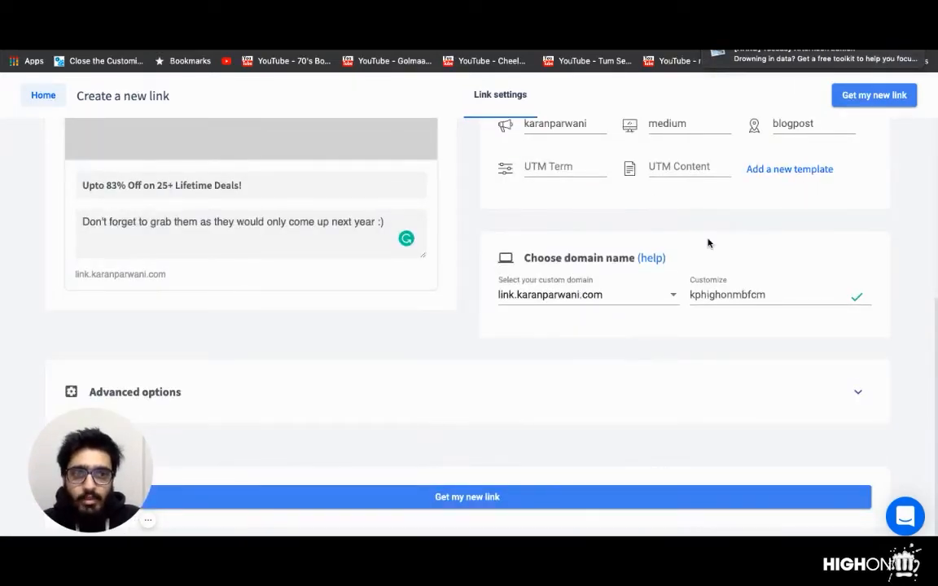
click(639, 389)
scroll(617, 341, down, 5)
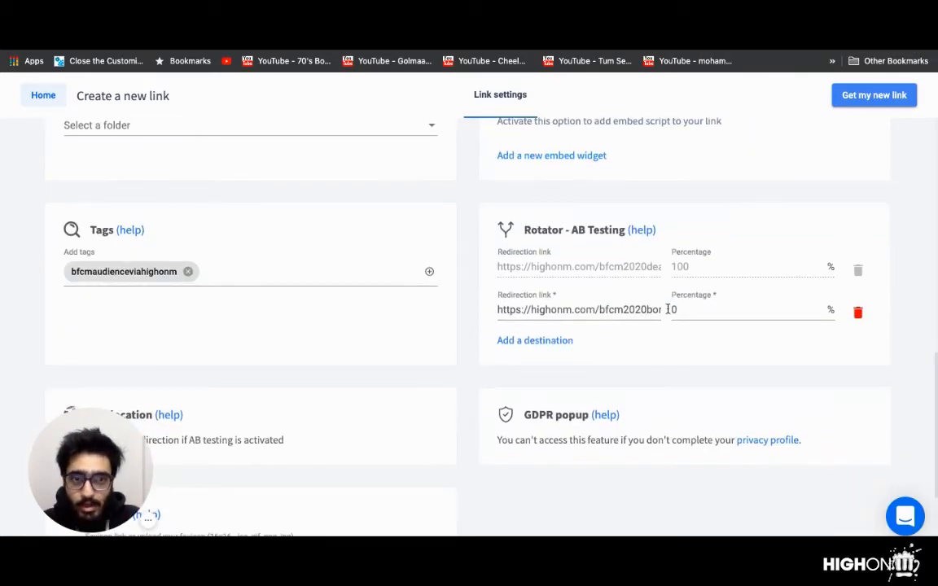
click(691, 306)
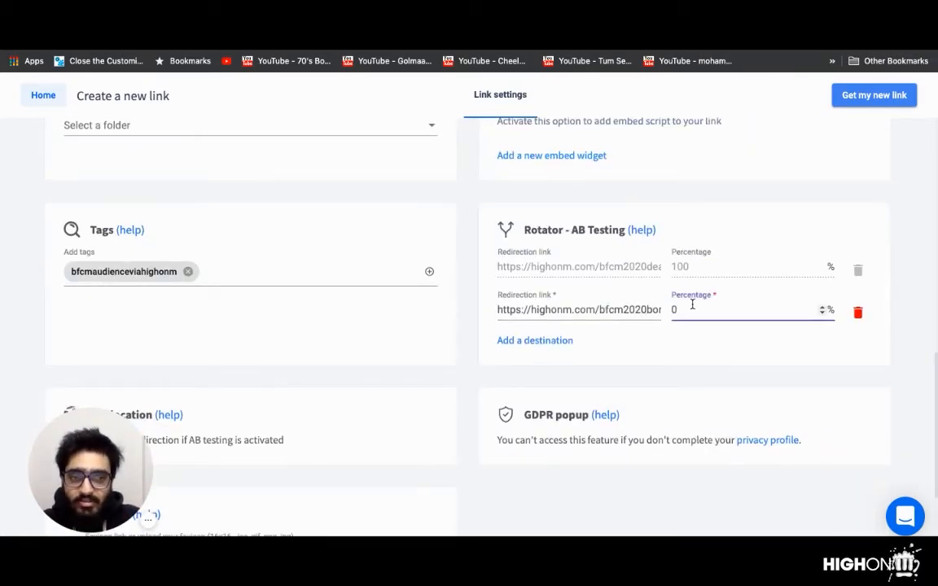
key(BackSpace)
text(50)
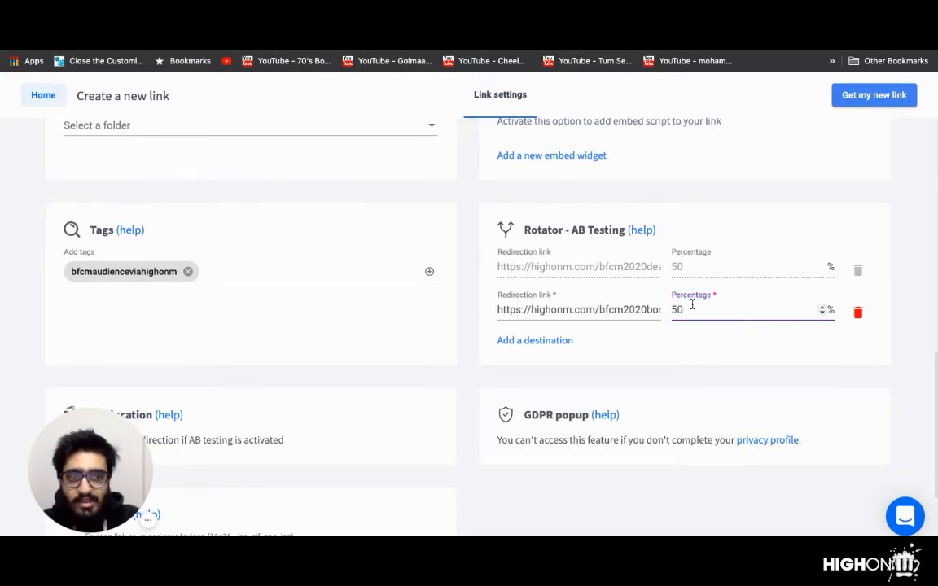
click(913, 246)
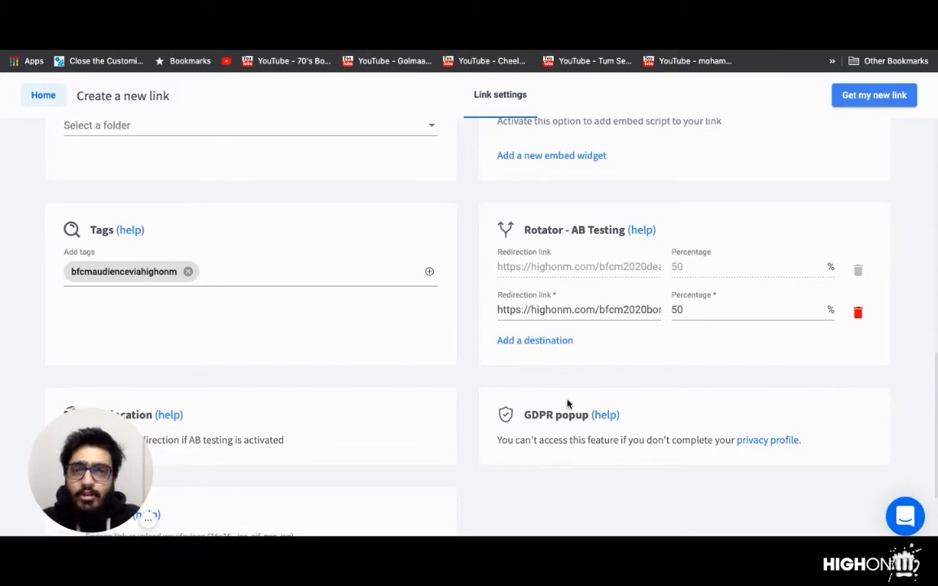
Step: Examine the geolocation, GDPR popup and favicon settings and how geolocation redirection relates to the A/B testing rotator
scroll(568, 404, down, 1)
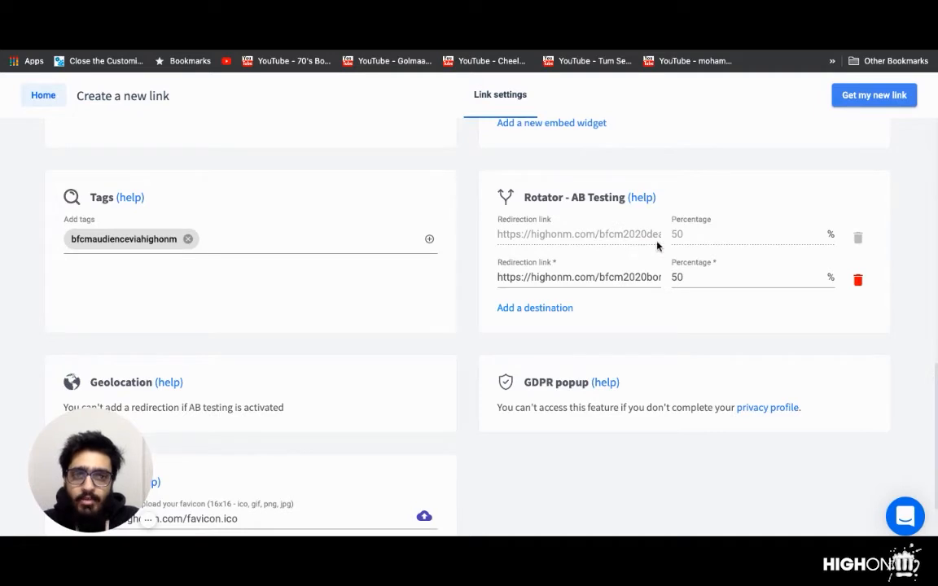
scroll(657, 307, down, 1)
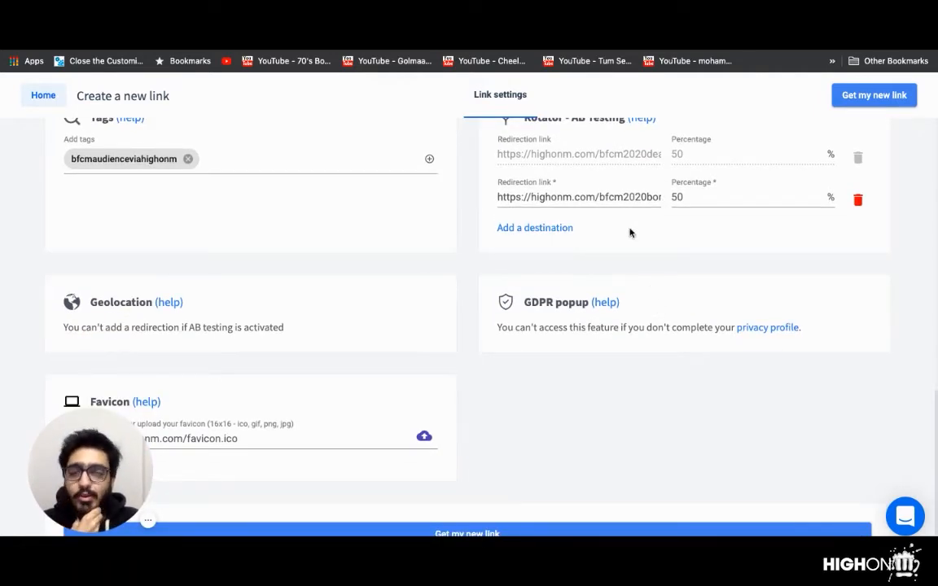
scroll(236, 290, down, 1)
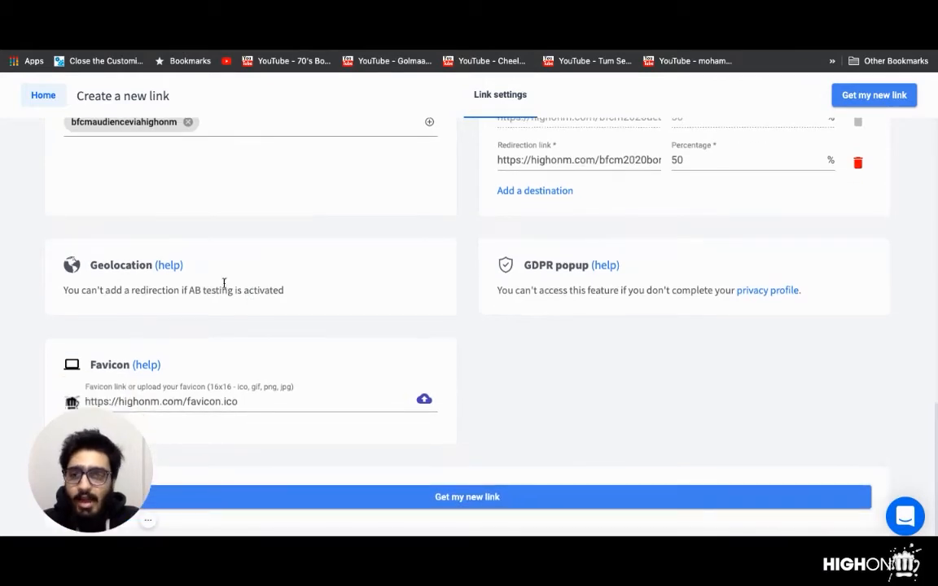
double_click(160, 290)
click(168, 286)
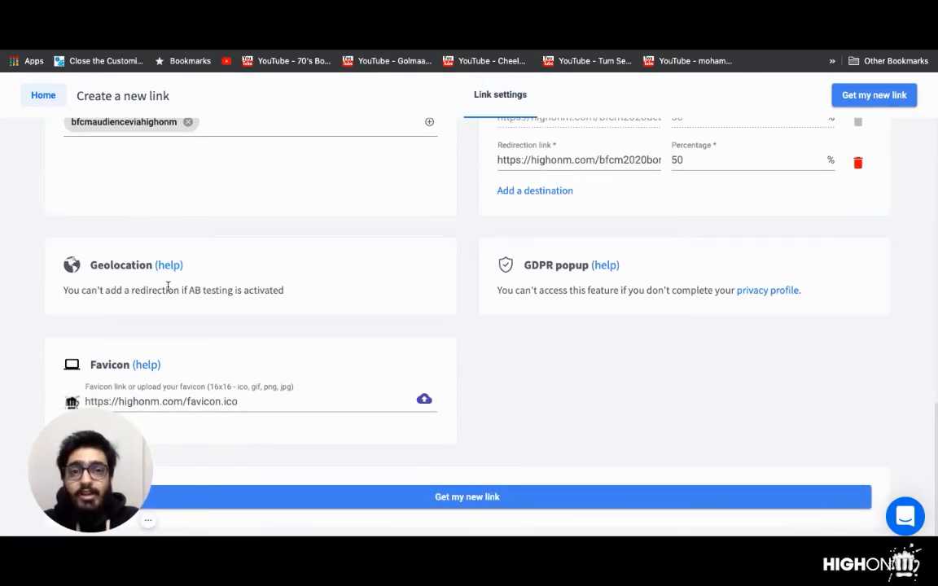
scroll(499, 223, up, 1)
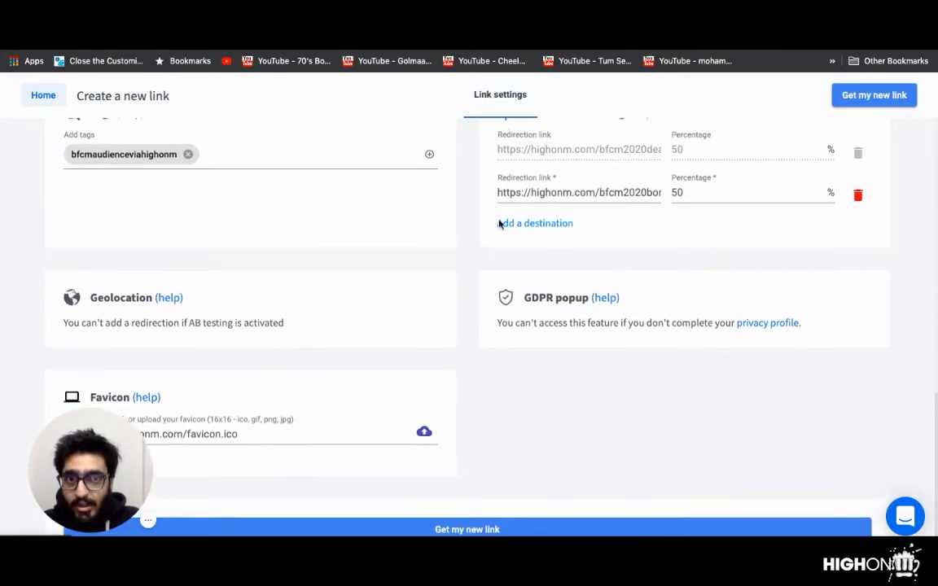
scroll(500, 222, up, 1)
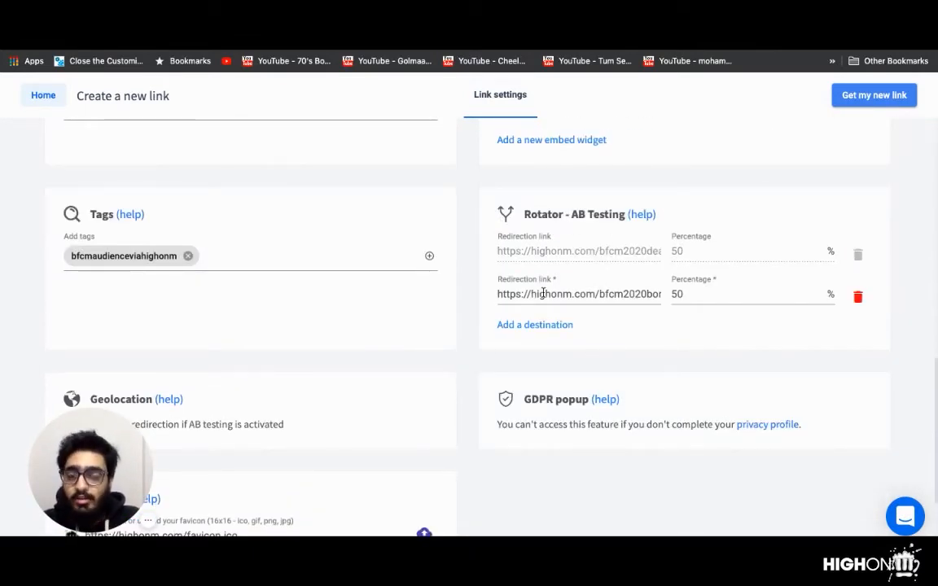
scroll(544, 293, down, 1)
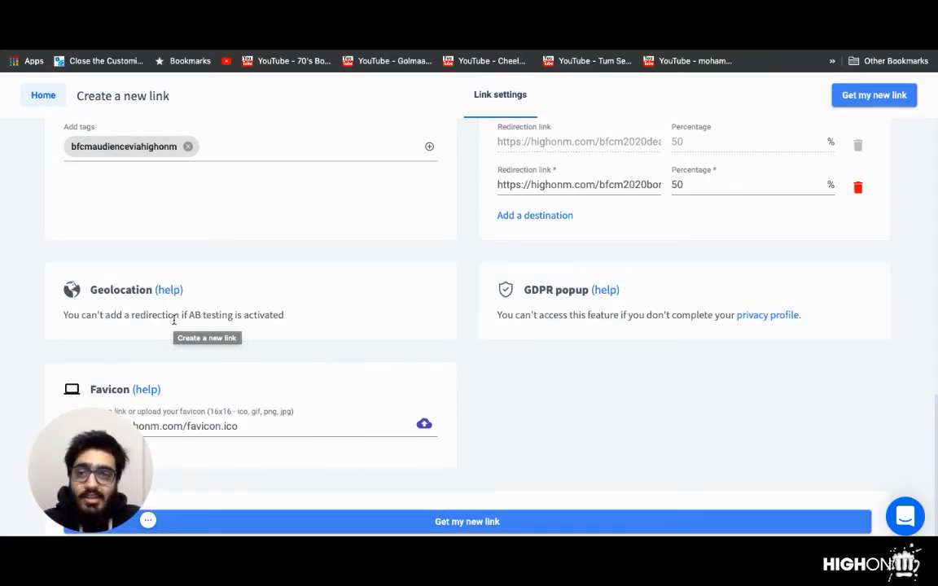
triple_click(203, 315)
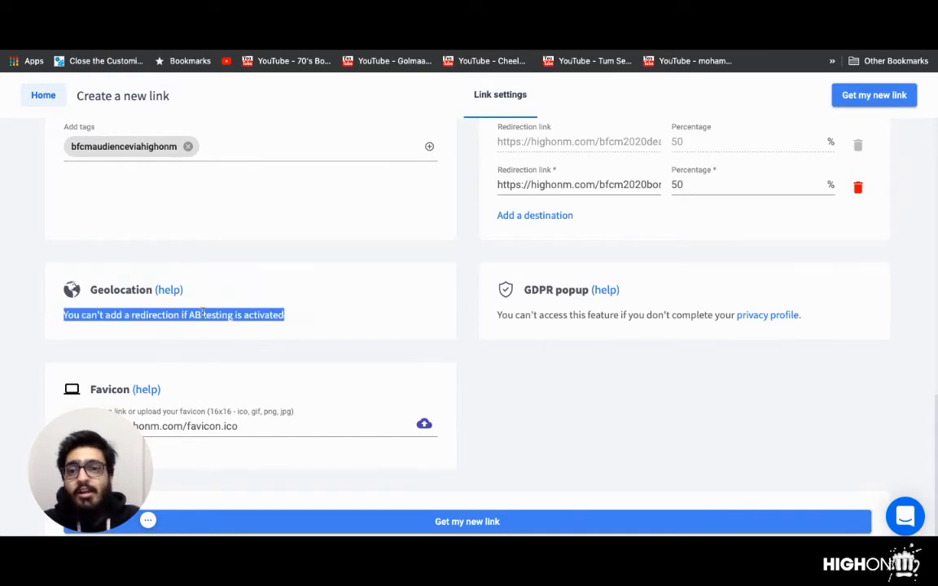
click(202, 314)
scroll(356, 359, up, 1)
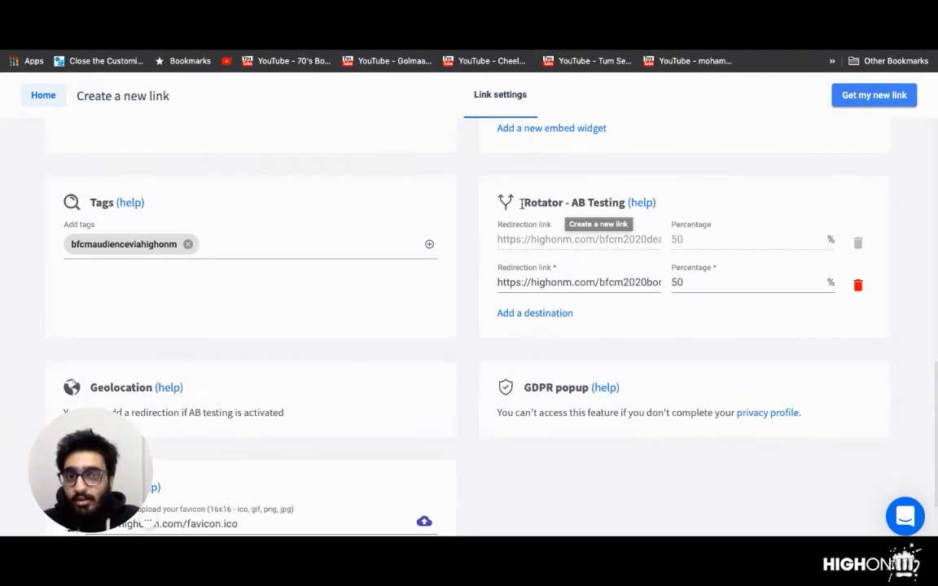
drag(522, 204, 563, 202)
click(562, 204)
scroll(486, 434, down, 1)
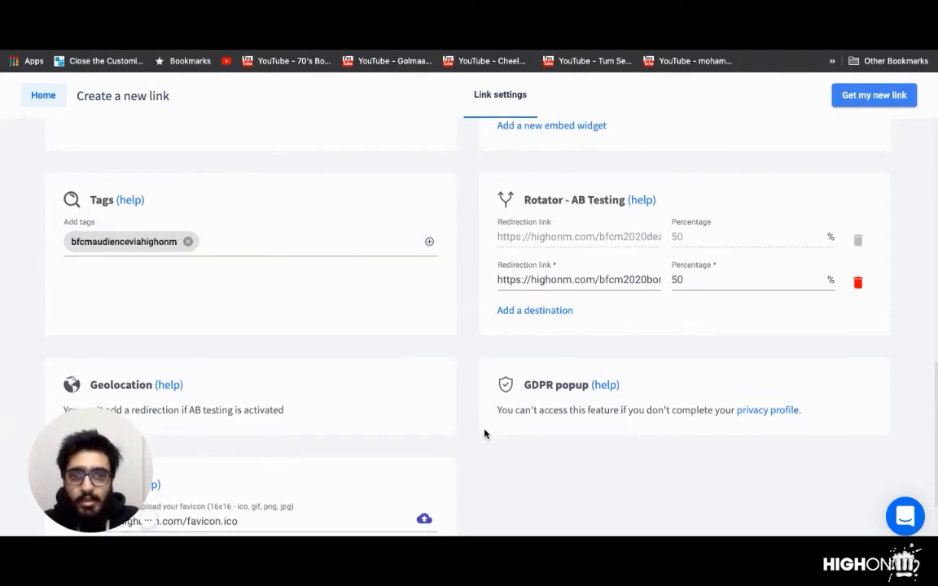
scroll(561, 422, down, 2)
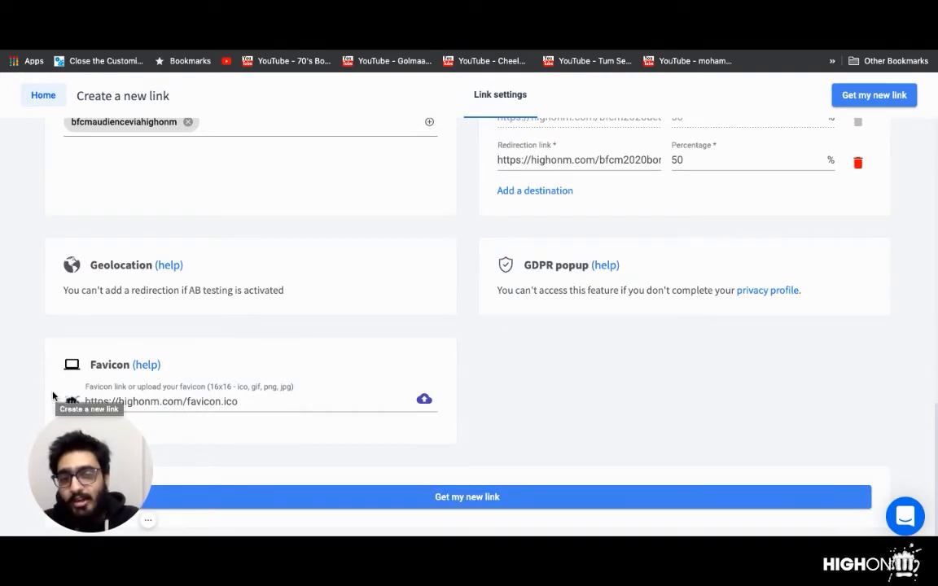
Step: Generate the new short link with the current settings and copy its address
scroll(456, 393, up, 3)
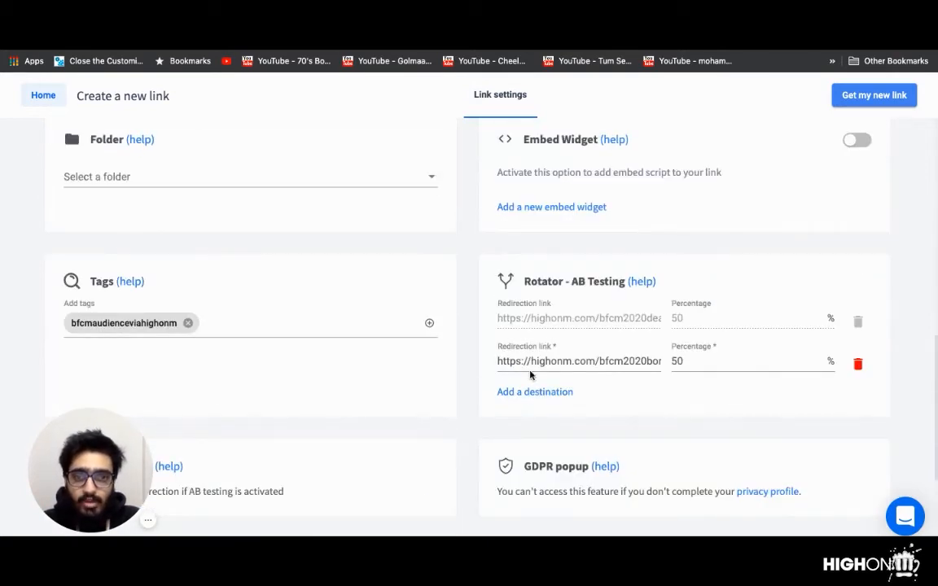
scroll(529, 387, down, 3)
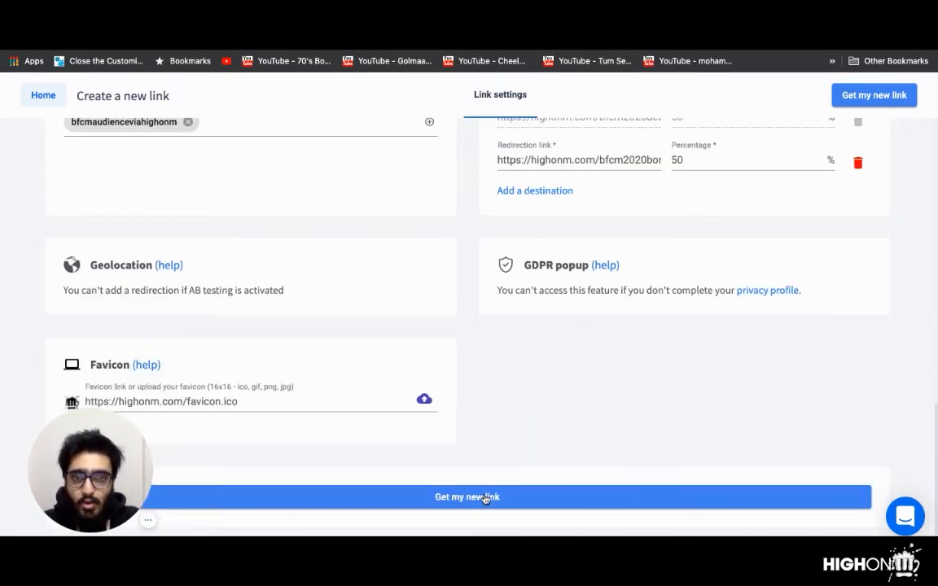
click(485, 498)
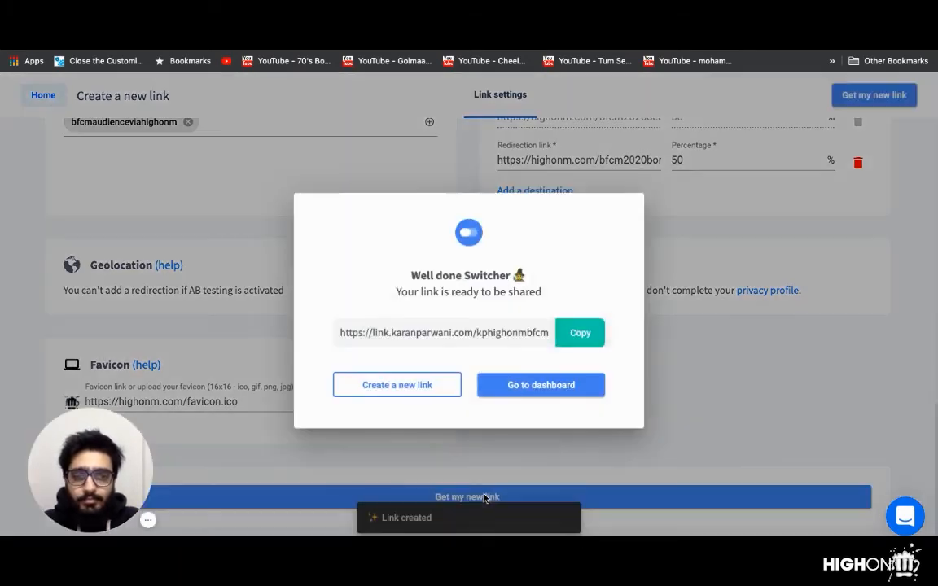
click(583, 334)
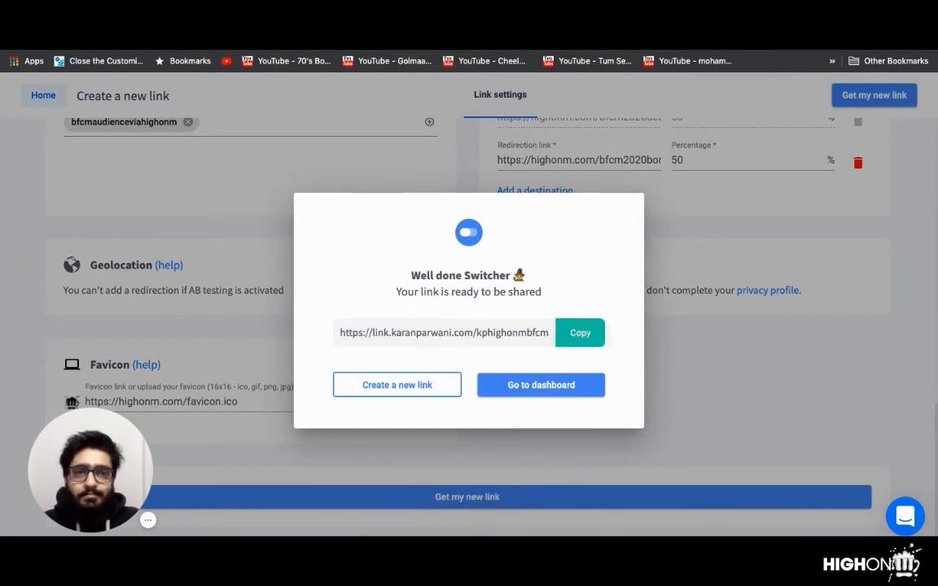
Step: Load the copied short link twice in a new browser tab to test which rotator destination it redirects to
key(ctrl+t)
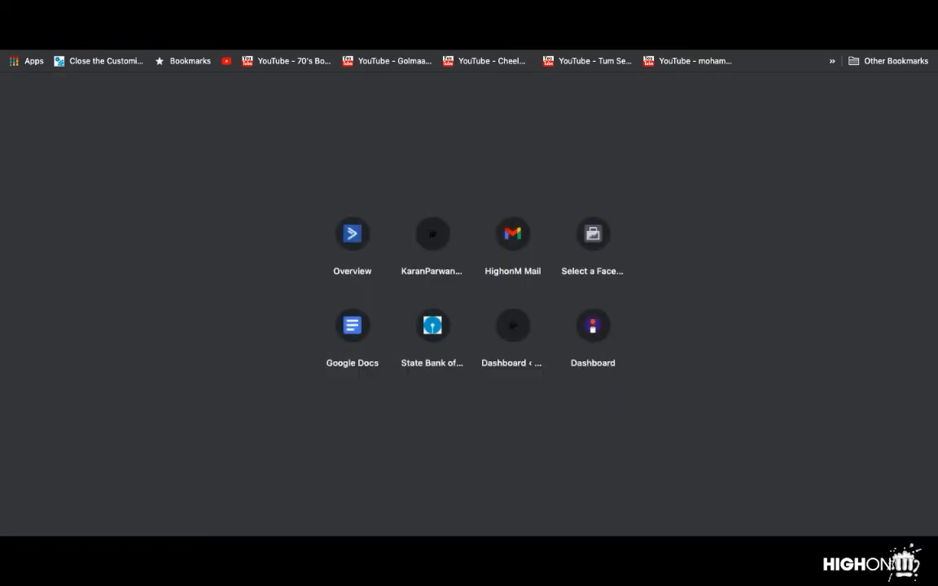
key(super+v)
key(Return)
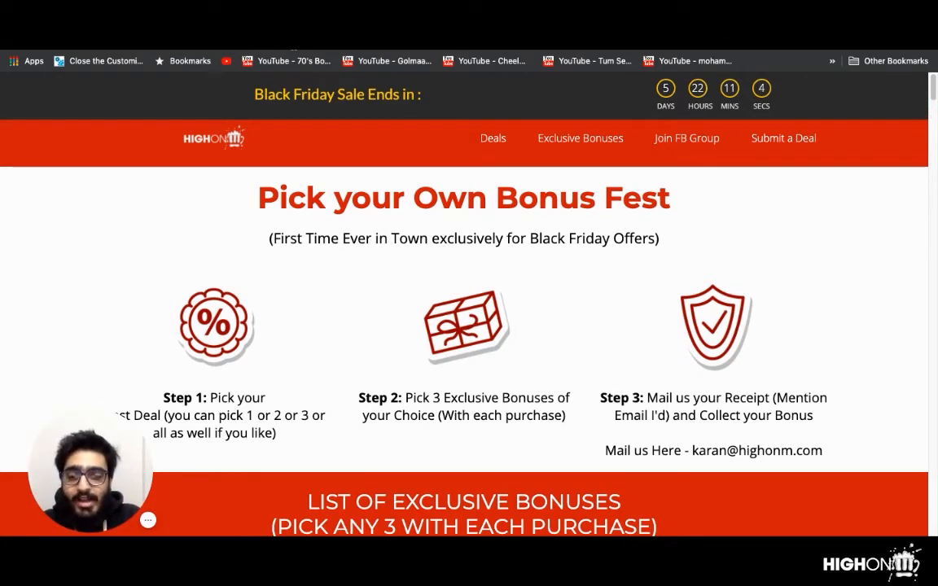
key(super+v)
key(Return)
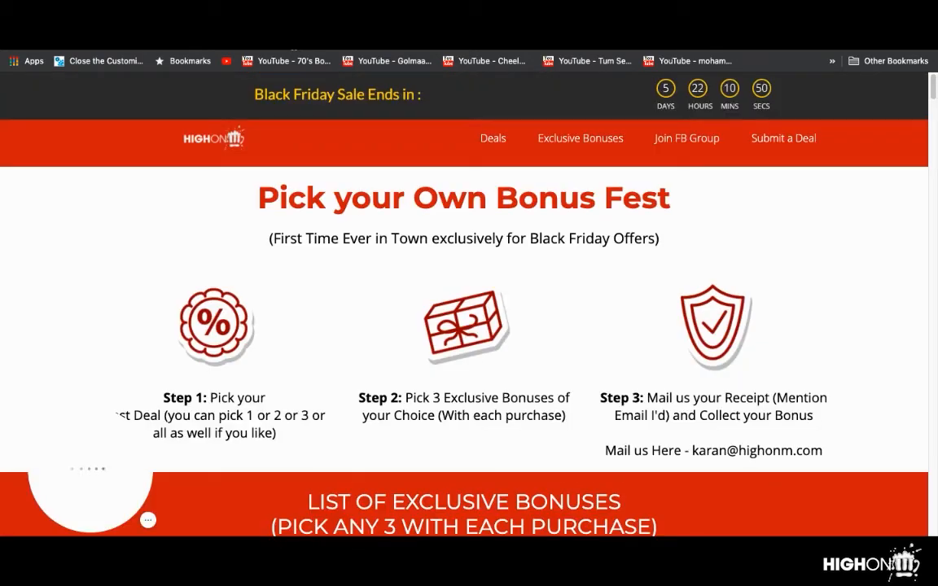
Step: Switch to the other browser showing the email campaign designer and open a new tab there
key(super+Tab)
key(super+Tab)
key(super+Tab)
key(super+Tab)
key(super+Tab)
key(super+Tab)
key(super+Tab)
key(super+Tab)
key(super+Tab)
key(super+Tab)
key(super+Tab)
key(super+Tab)
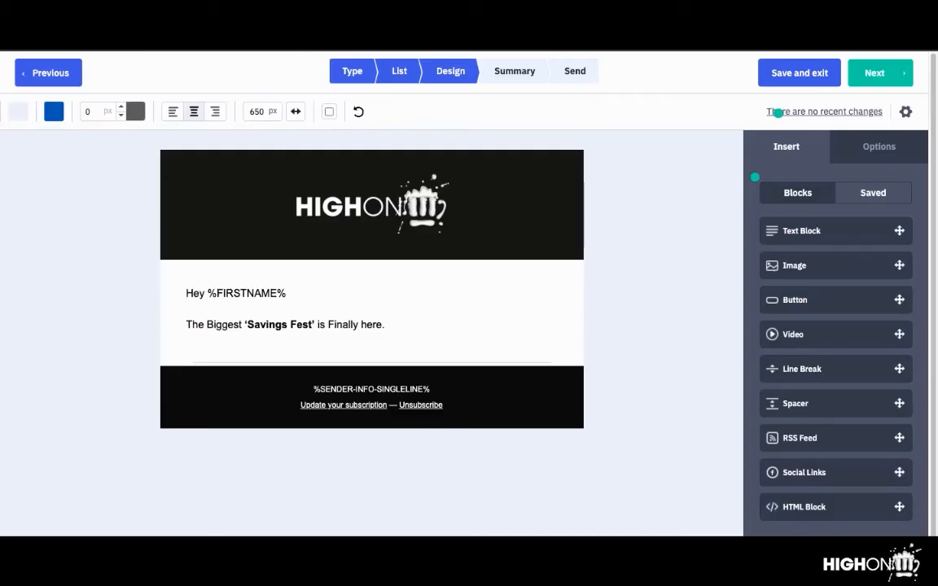
key(super+t)
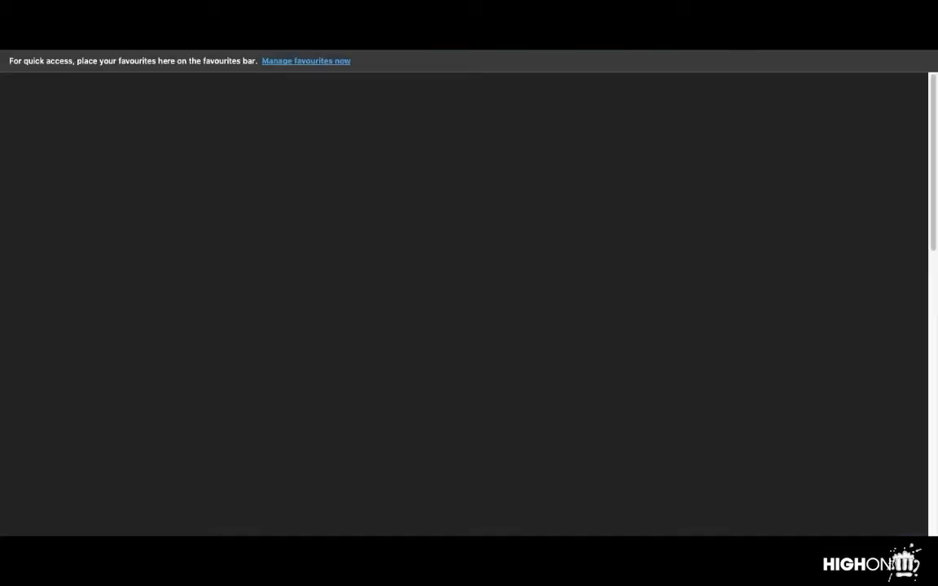
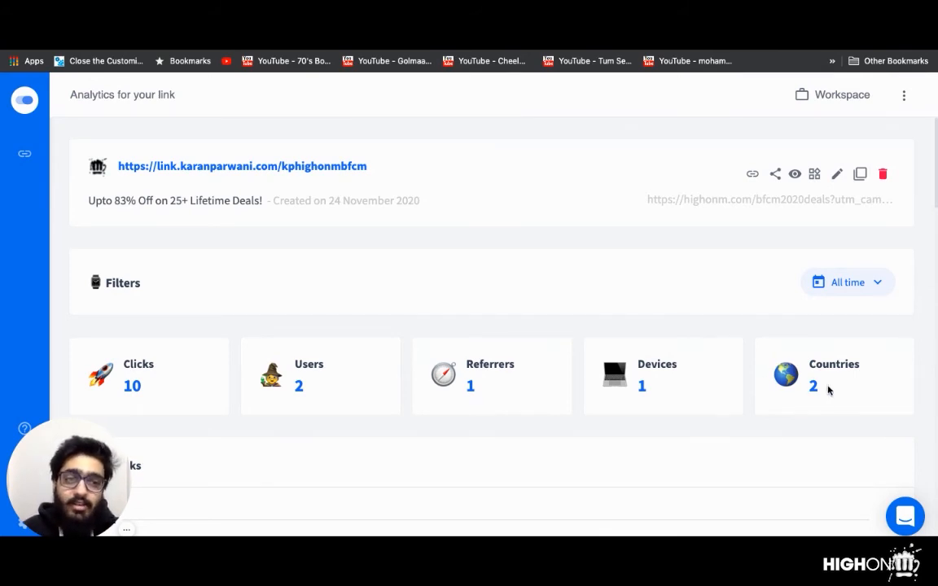
Step: Examine the short link's analytics, including the clicks chart, the countries map and the referers breakdown
scroll(603, 393, down, 6)
scroll(349, 341, up, 3)
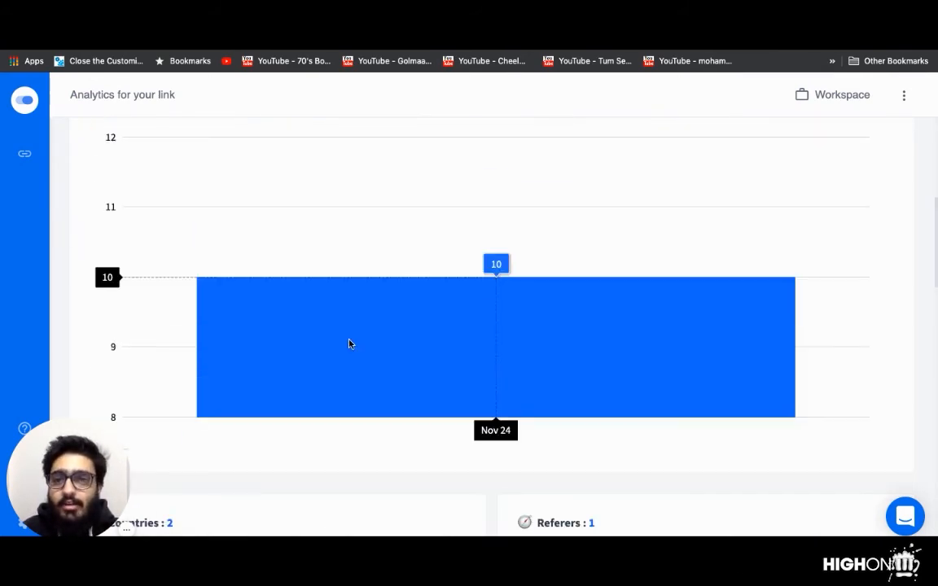
scroll(349, 344, down, 1)
scroll(494, 321, down, 4)
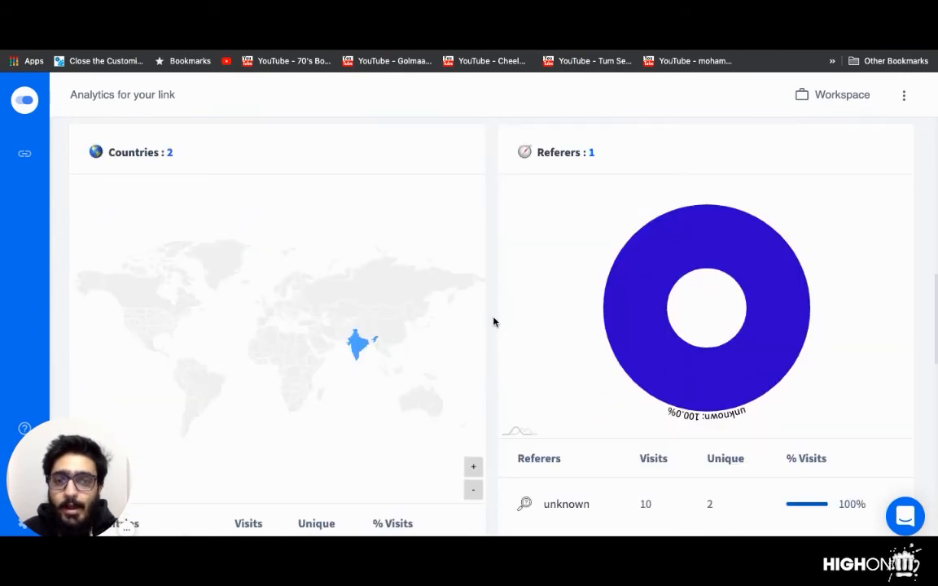
mouse_move(357, 351)
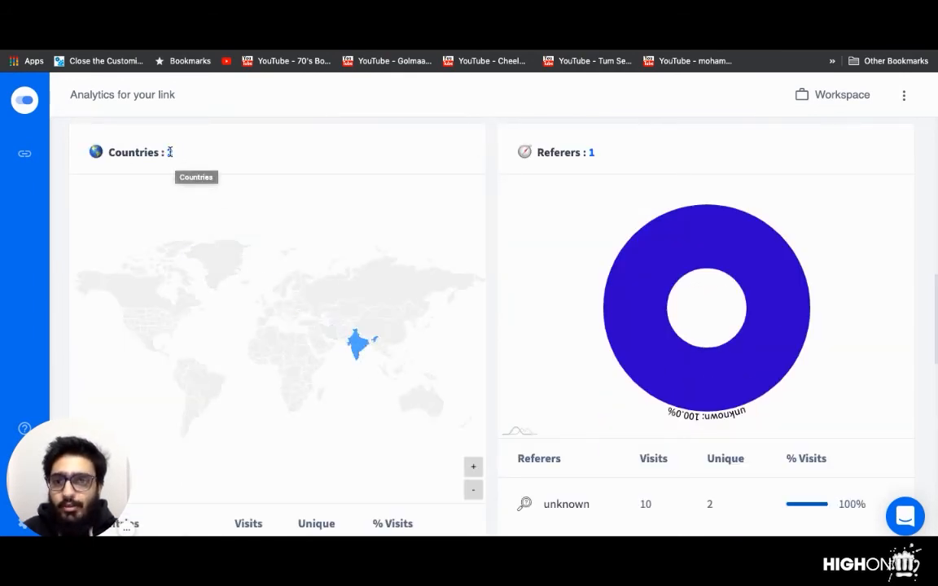
Step: Examine the visits by country on the map and in the table, plus the device type breakdown for the Black Friday link
scroll(312, 287, down, 1)
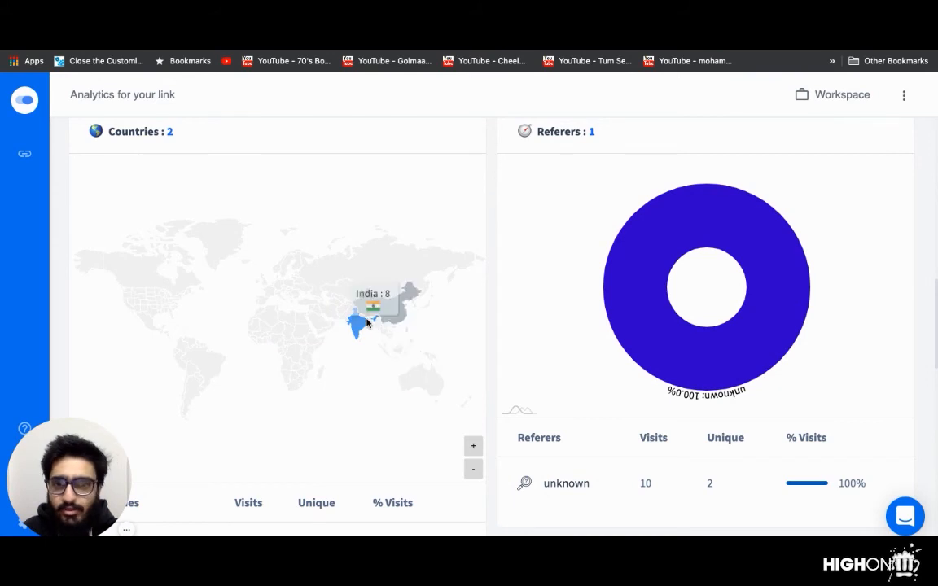
scroll(522, 417, down, 3)
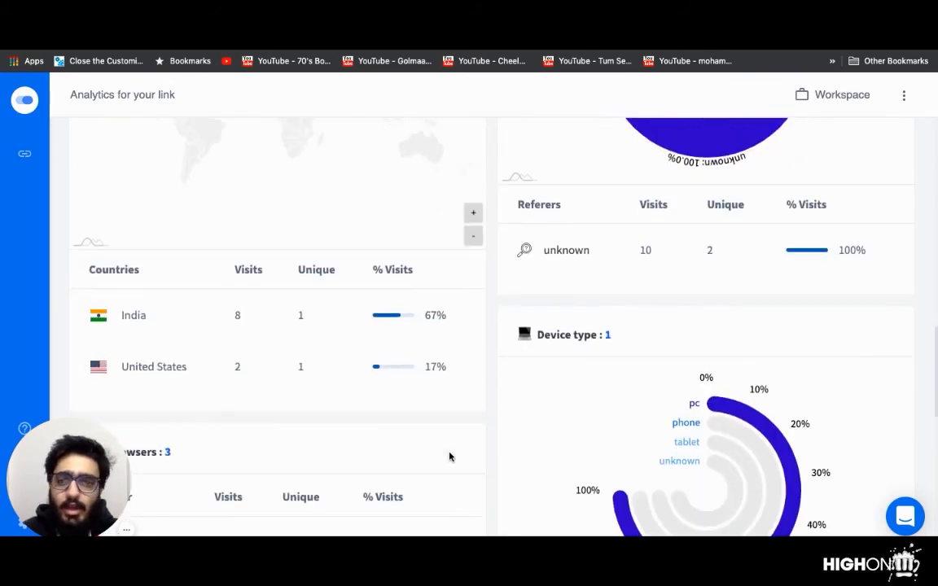
scroll(449, 457, down, 1)
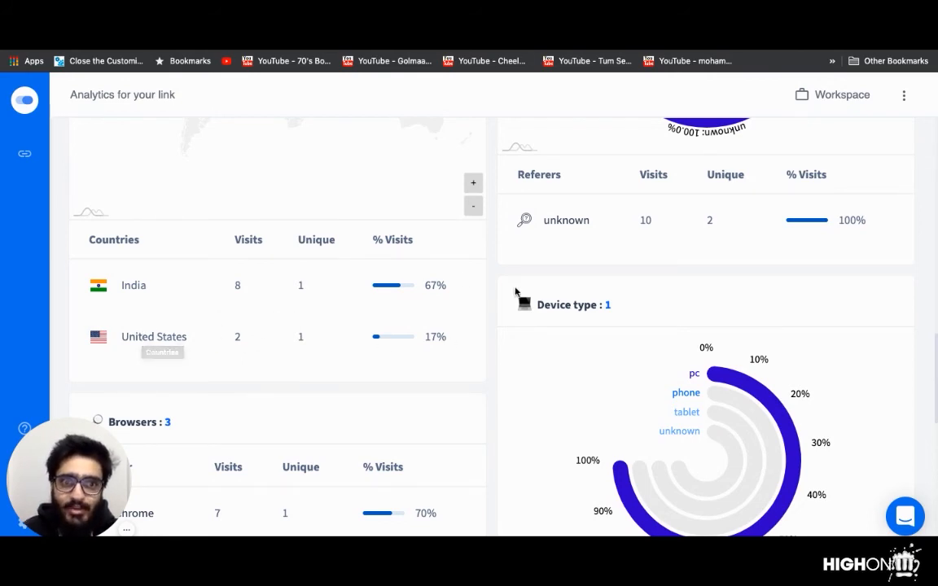
scroll(719, 342, down, 1)
scroll(719, 342, down, 1)
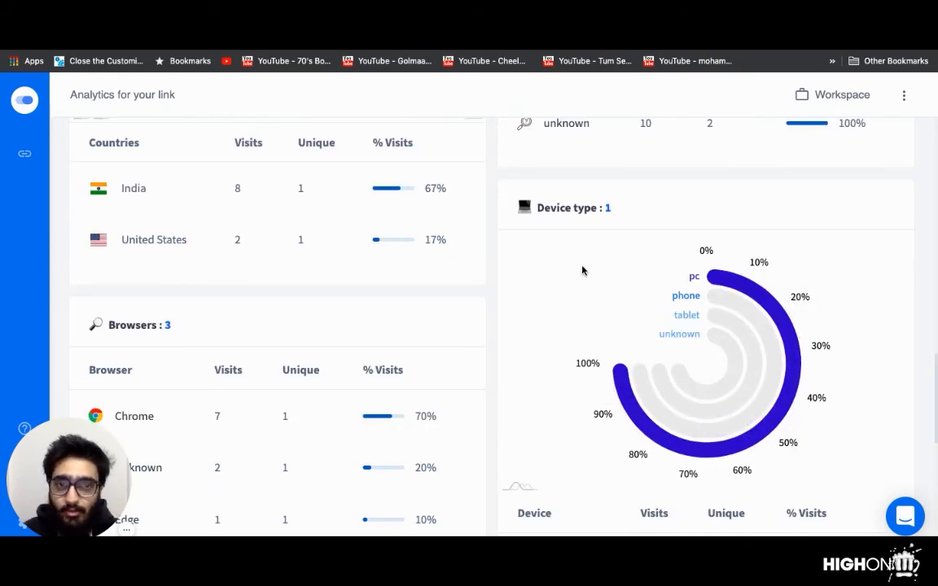
scroll(583, 268, up, 1)
scroll(582, 271, up, 1)
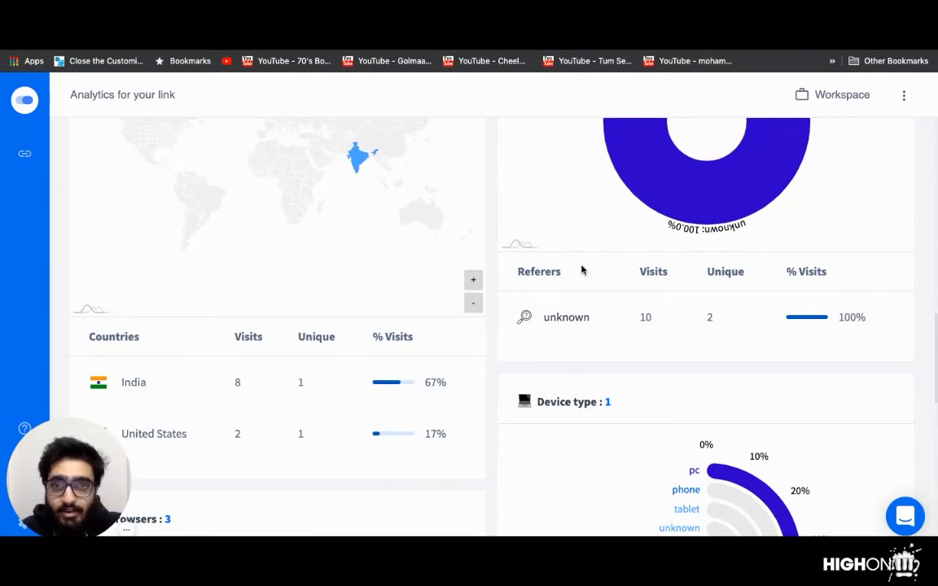
scroll(583, 270, down, 3)
scroll(120, 363, down, 1)
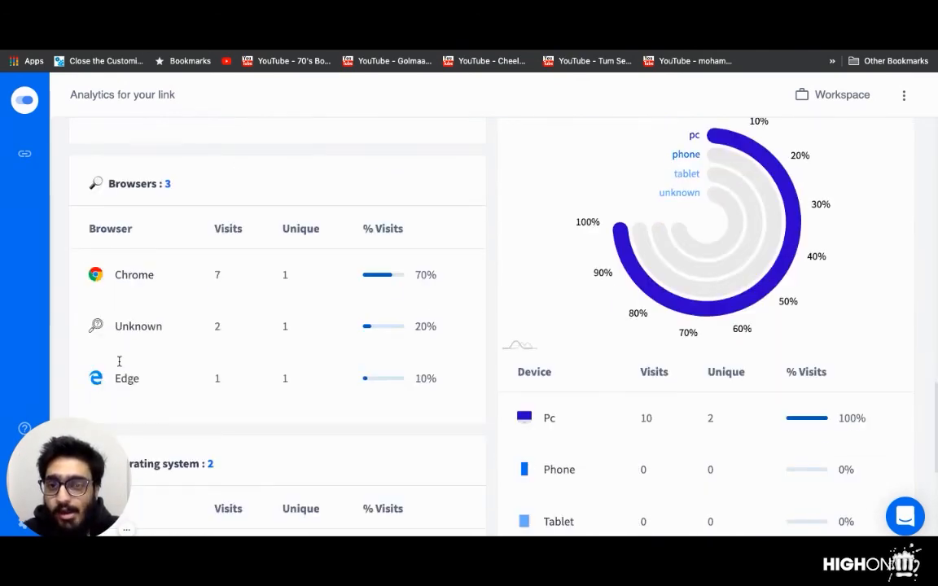
Step: Examine the Black Friday link's browser and operating system tables, UTM tags and retargeting pixels
scroll(134, 330, down, 1)
drag(135, 307, 187, 312)
click(140, 308)
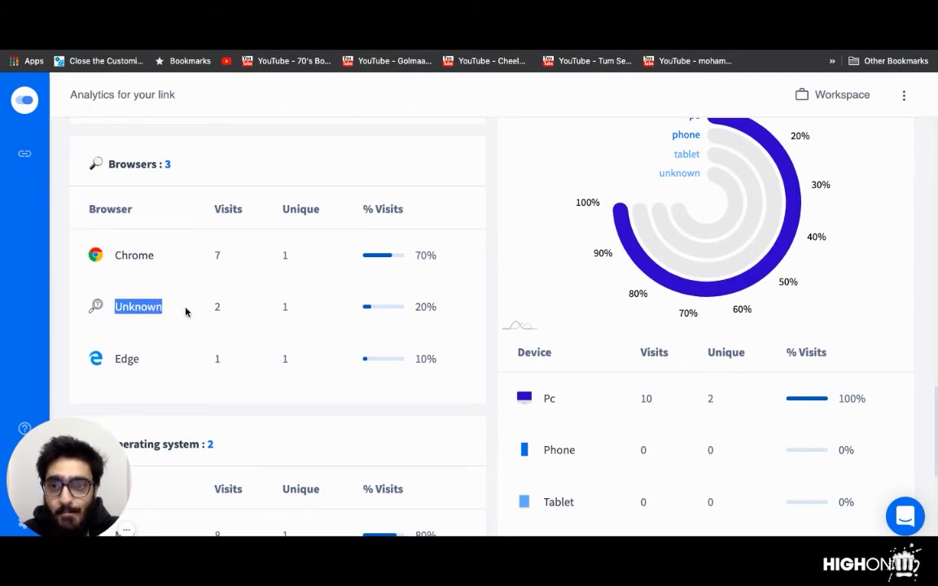
click(149, 331)
double_click(135, 359)
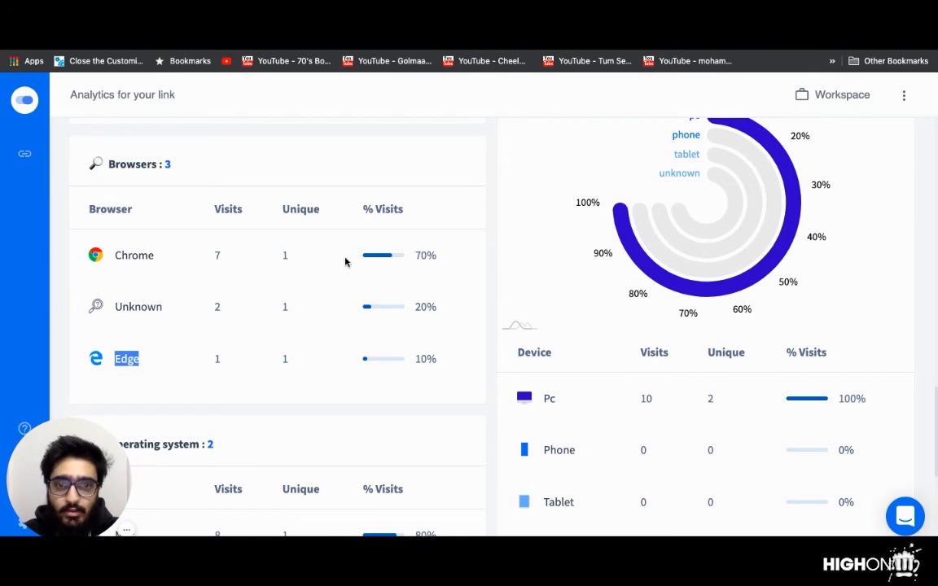
scroll(320, 269, down, 3)
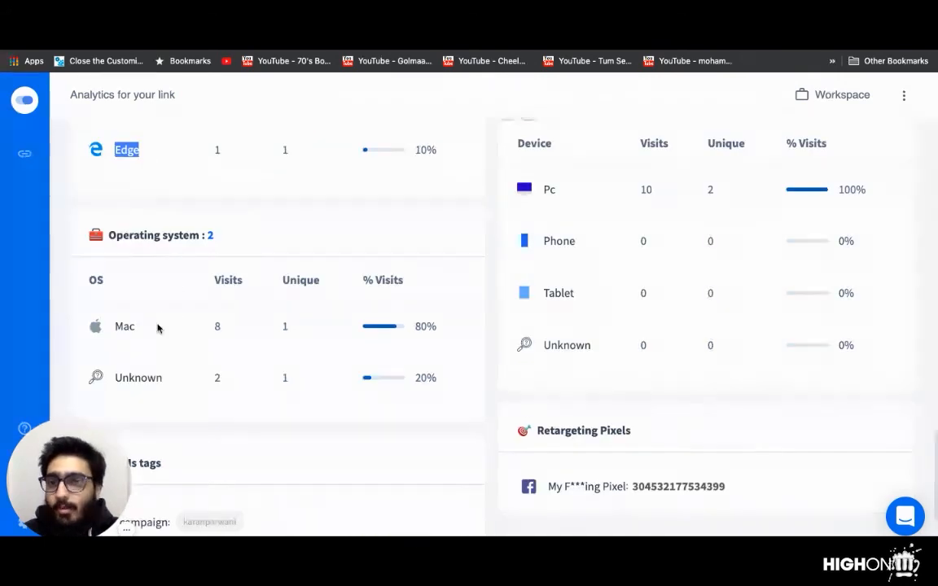
click(197, 329)
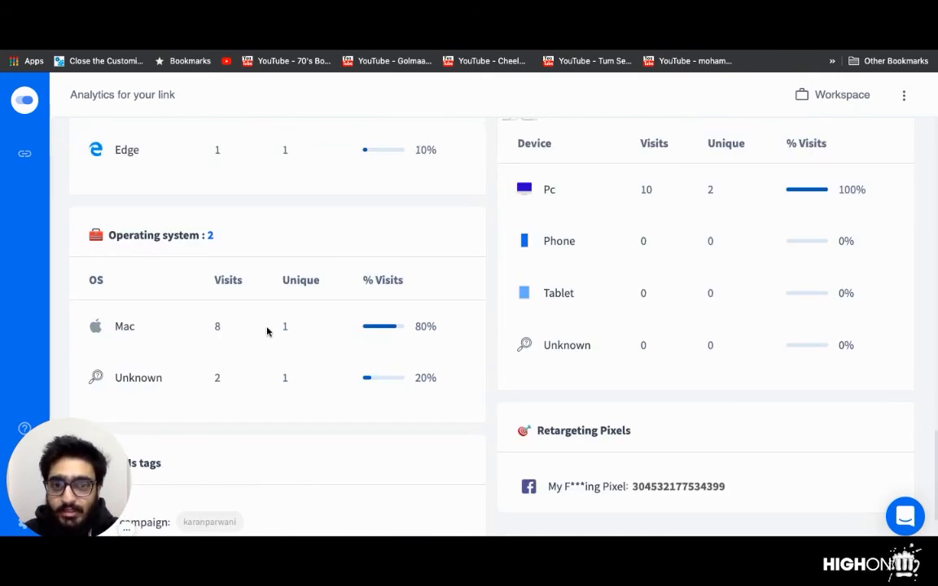
scroll(295, 334, down, 2)
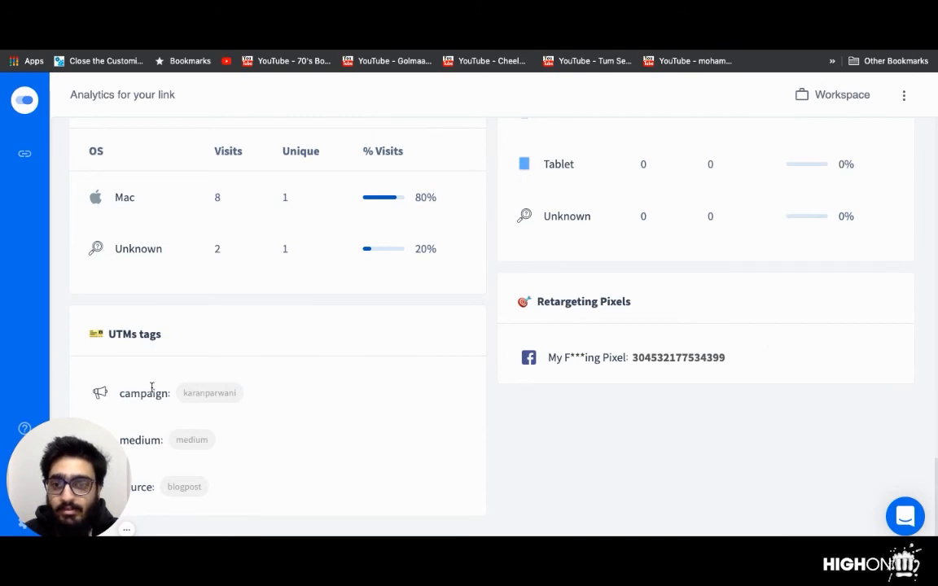
scroll(447, 360, up, 10)
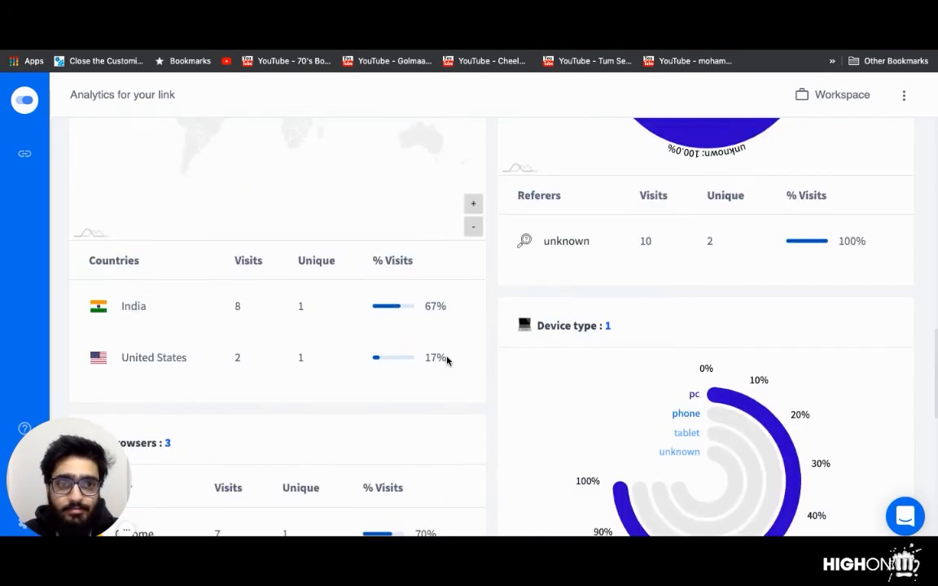
scroll(447, 360, up, 5)
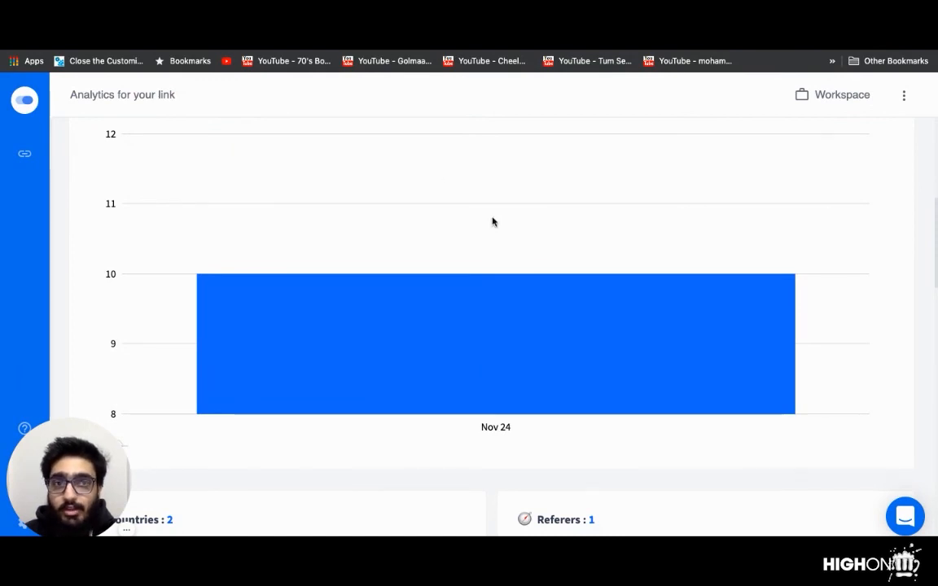
Step: Return to the list of links and open the statistics of the customer persona video link
key(super+Left)
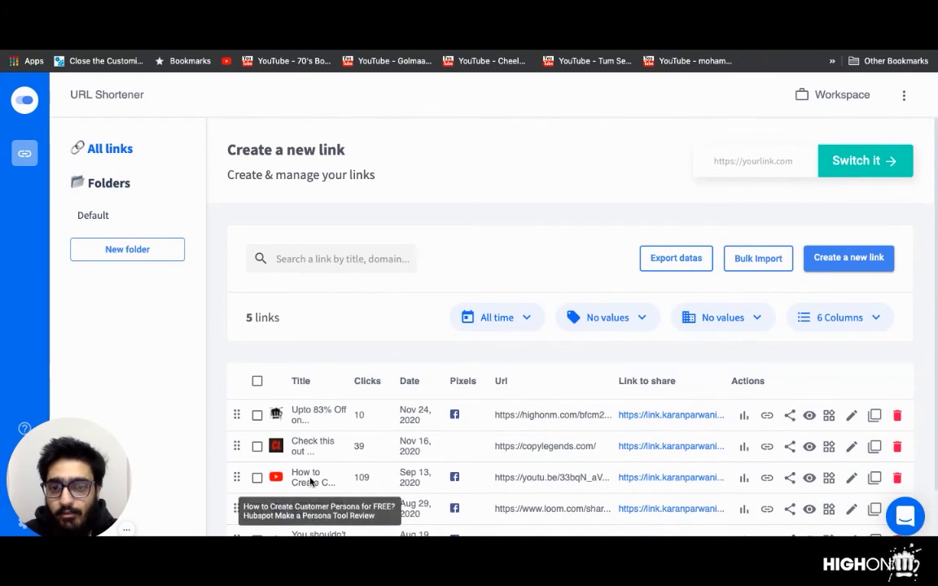
click(767, 479)
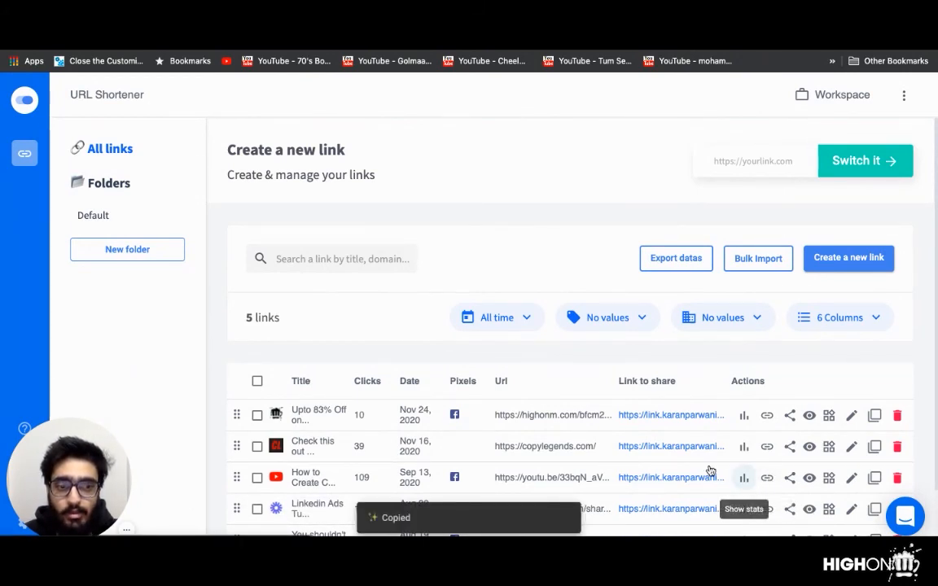
click(744, 479)
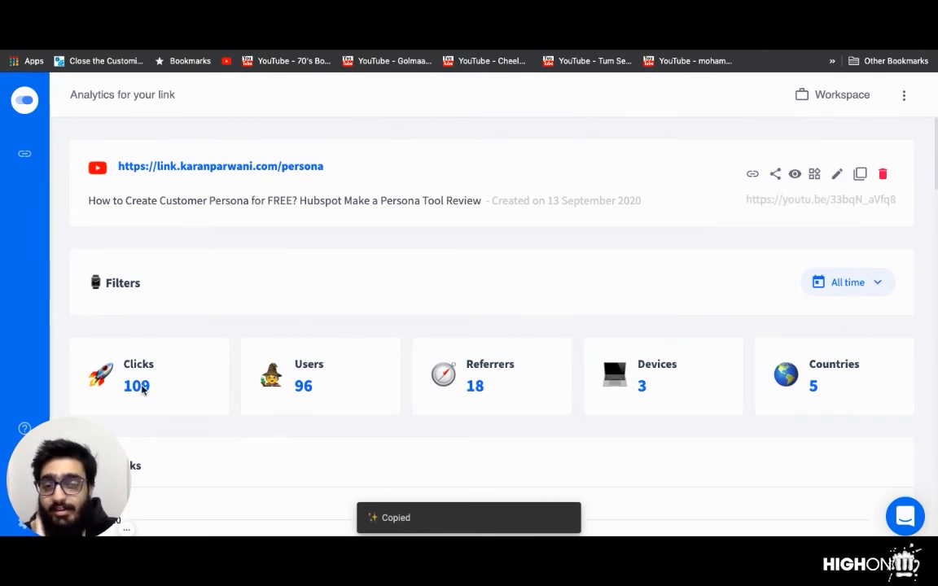
Step: Examine the persona link's click totals, clicks chart, countries map and referers breakdown
scroll(143, 389, down, 3)
scroll(323, 364, up, 1)
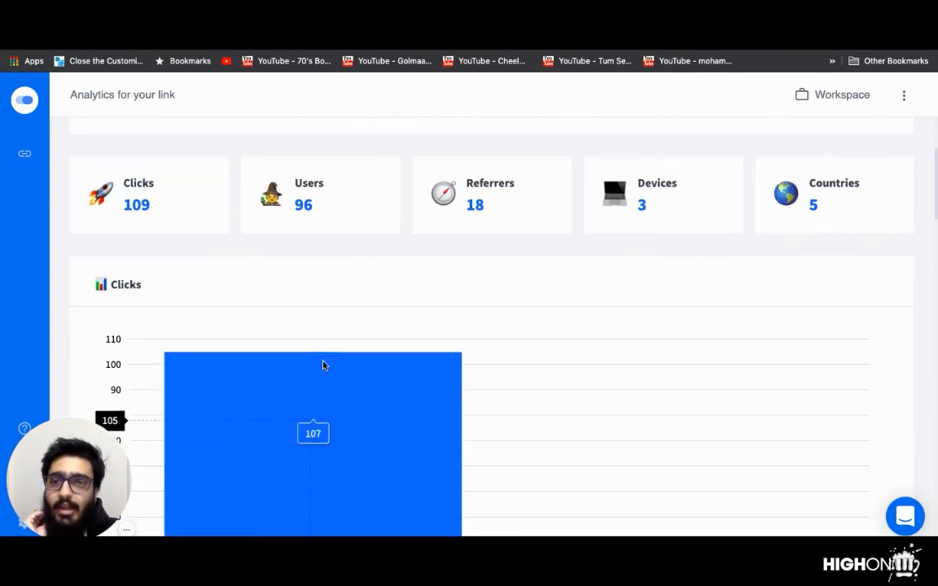
scroll(322, 365, down, 2)
scroll(323, 365, down, 1)
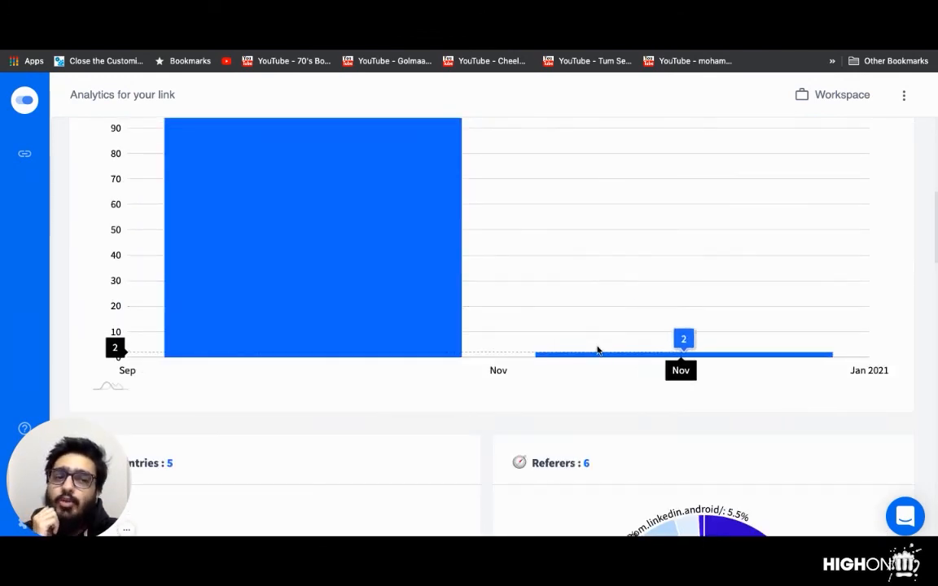
scroll(379, 320, down, 2)
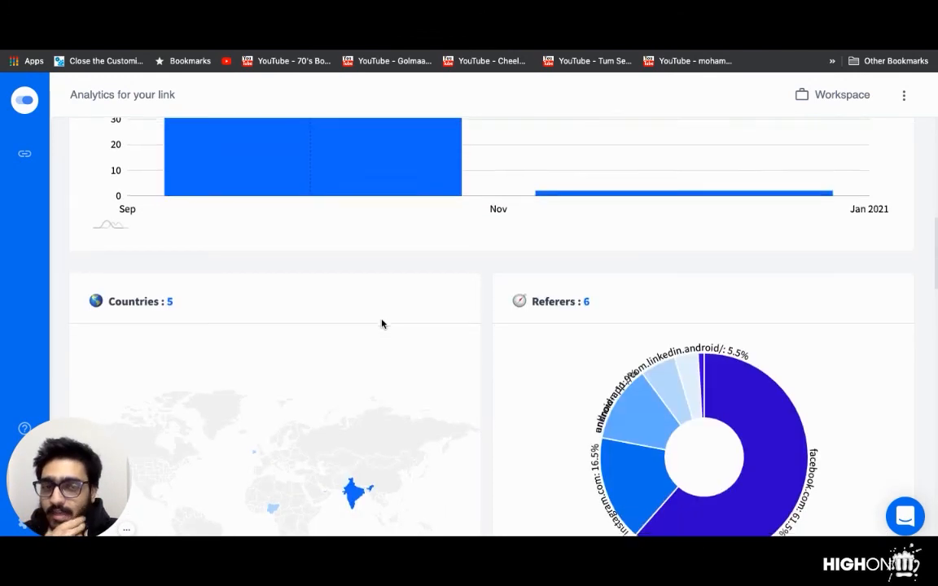
scroll(378, 320, down, 2)
mouse_move(273, 325)
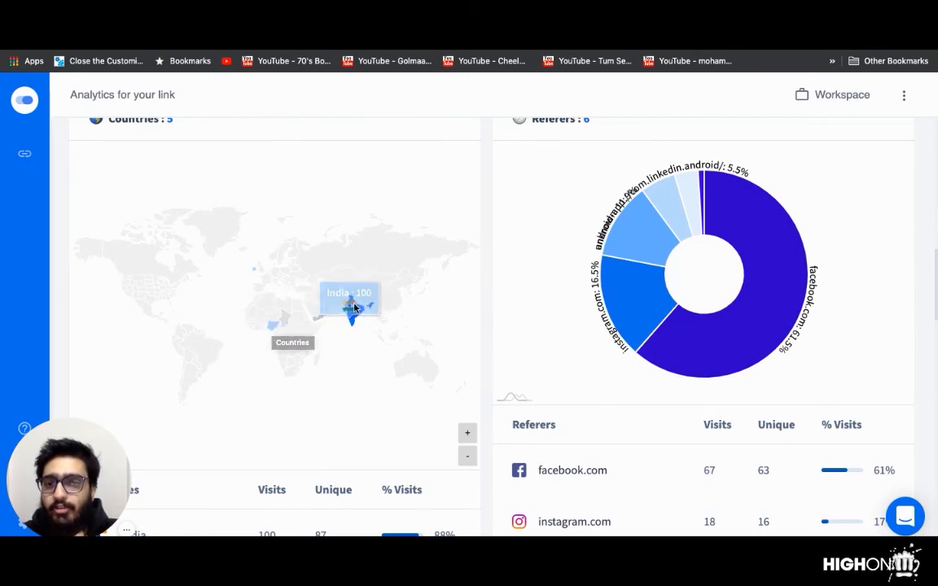
mouse_move(356, 309)
scroll(356, 309, down, 2)
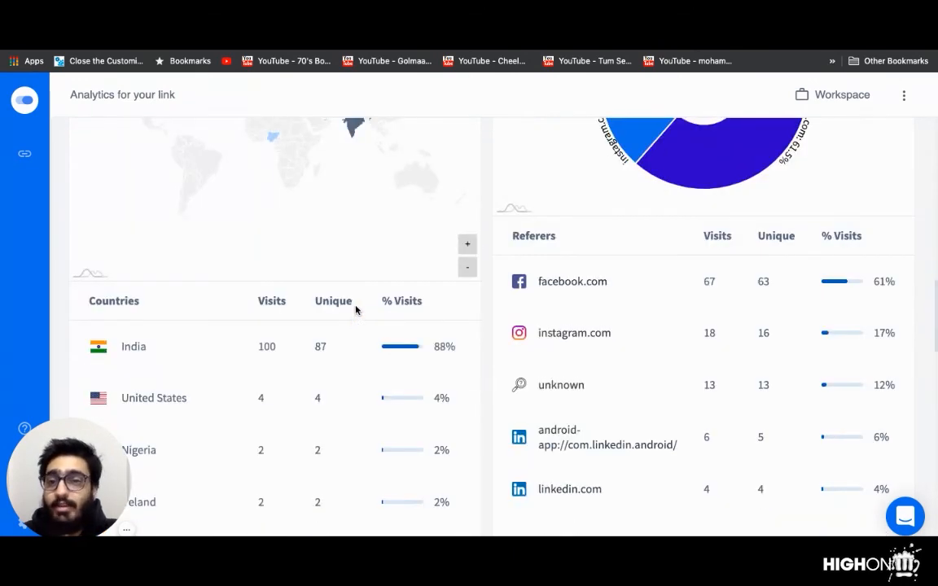
scroll(326, 358, down, 1)
scroll(210, 372, down, 1)
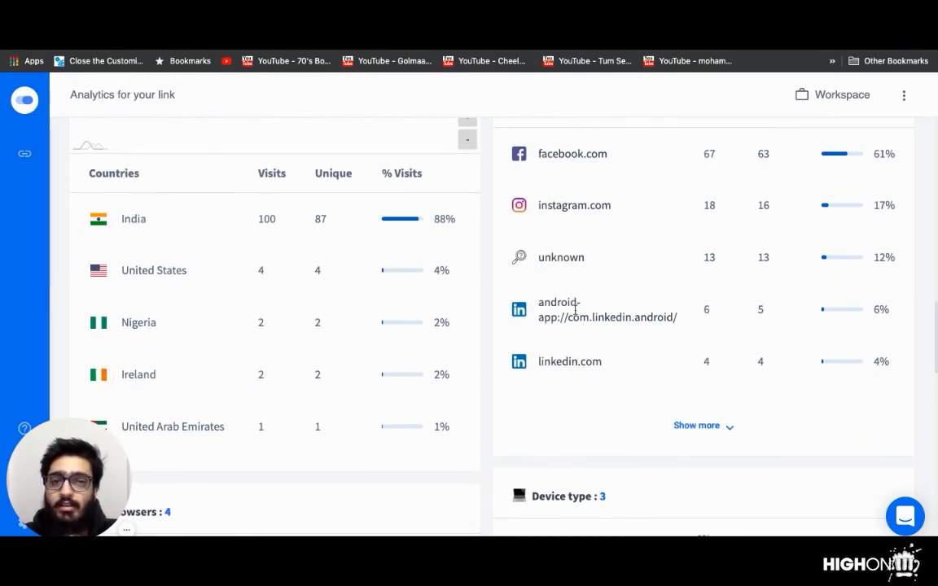
scroll(574, 318, up, 3)
scroll(573, 320, down, 6)
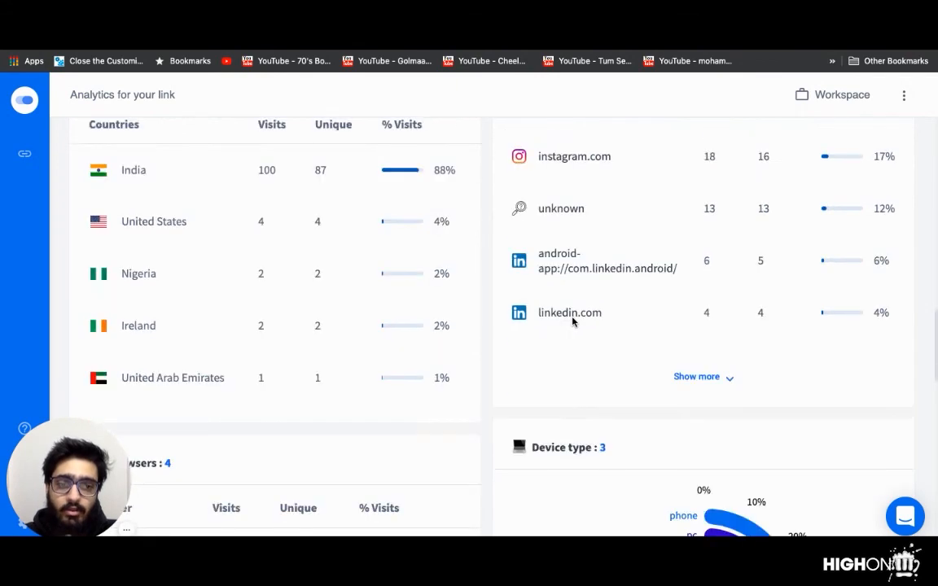
Step: Examine the persona link's browsers, device types, operating systems and retargeting pixels
scroll(619, 335, down, 1)
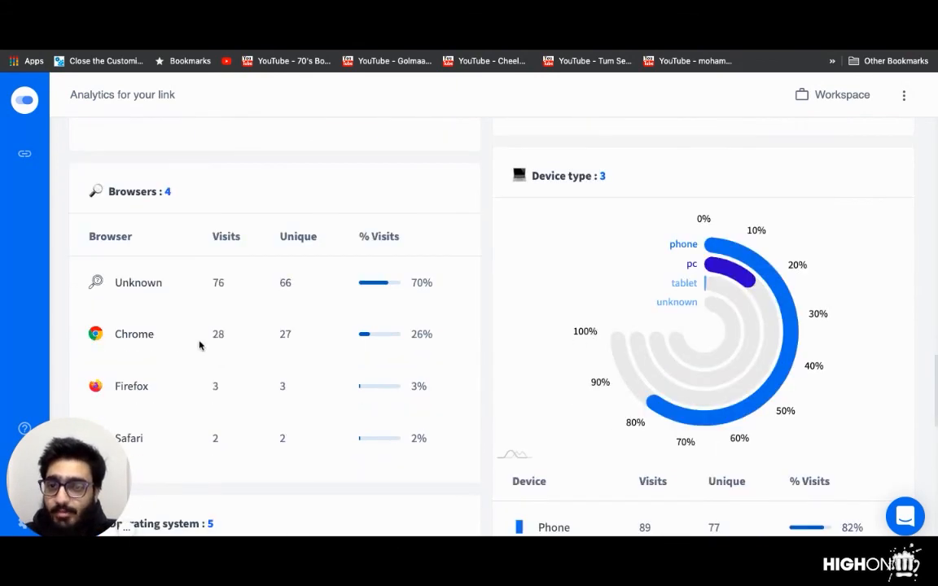
scroll(141, 373, down, 1)
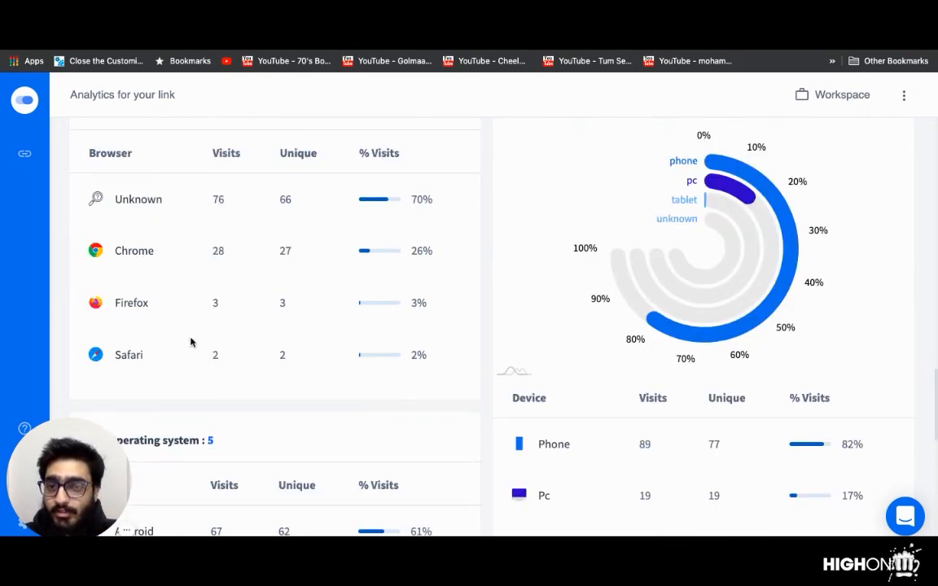
scroll(265, 329, down, 4)
scroll(263, 329, down, 1)
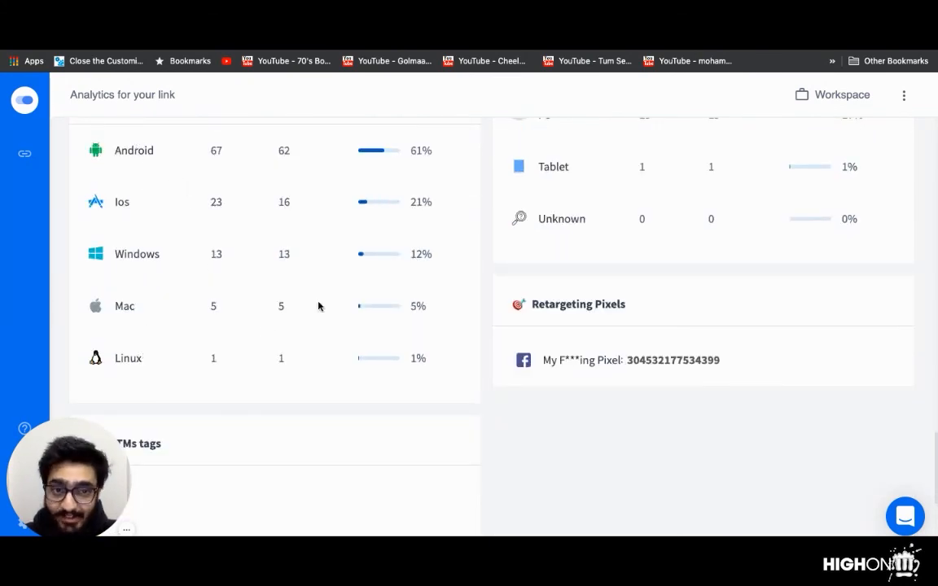
scroll(488, 241, up, 1)
scroll(568, 355, down, 3)
scroll(568, 355, up, 6)
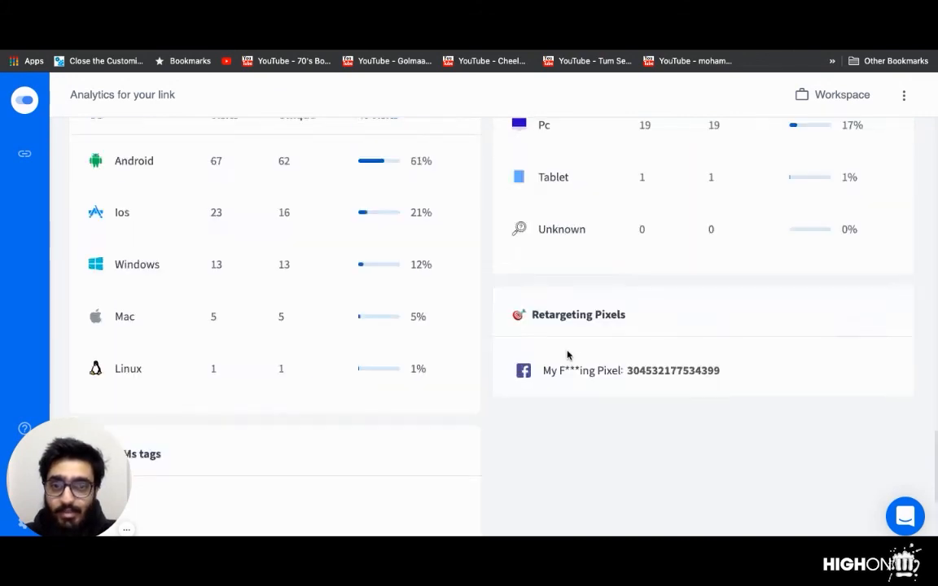
scroll(568, 355, up, 5)
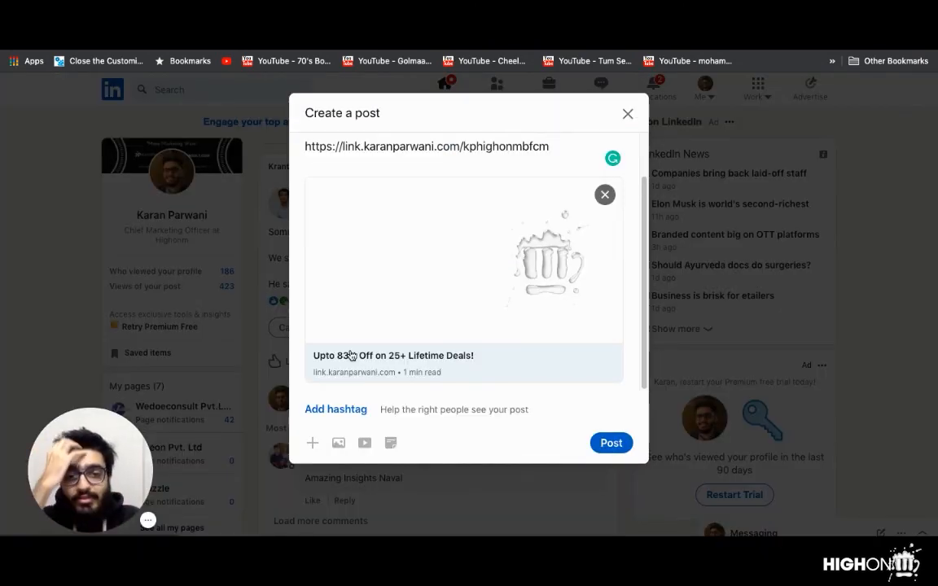
Step: Close and discard the LinkedIn post draft containing the Black Friday short link, and switch to the blank browser tab
click(627, 114)
click(562, 200)
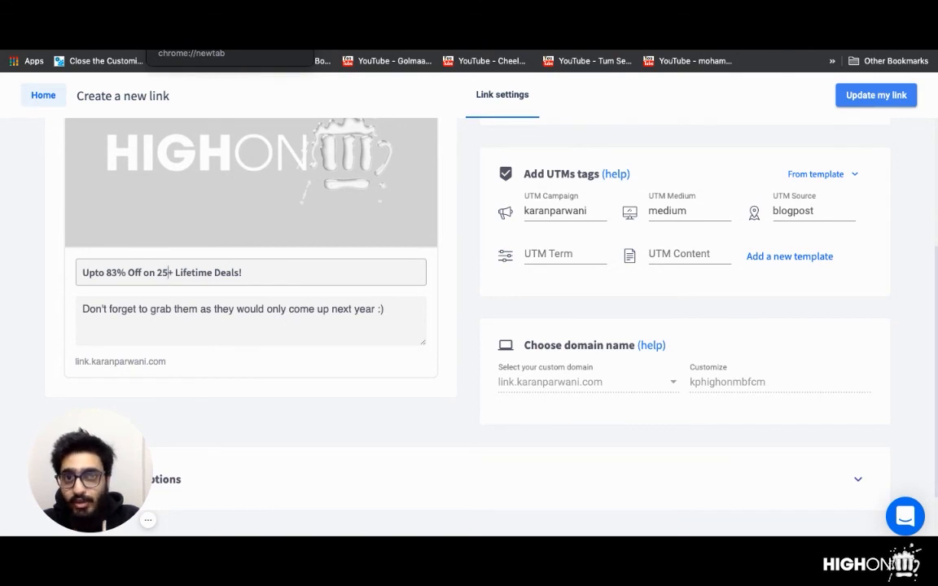
click(195, 18)
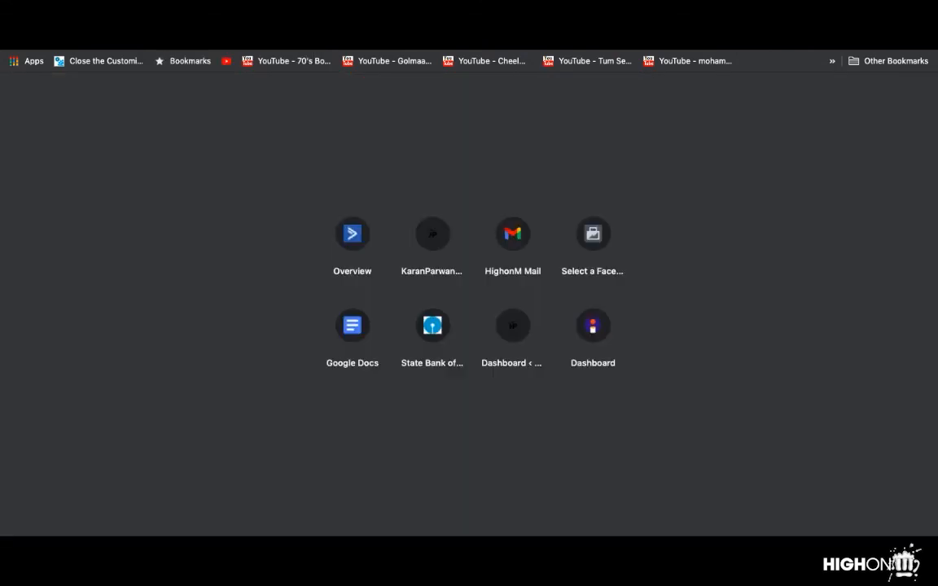